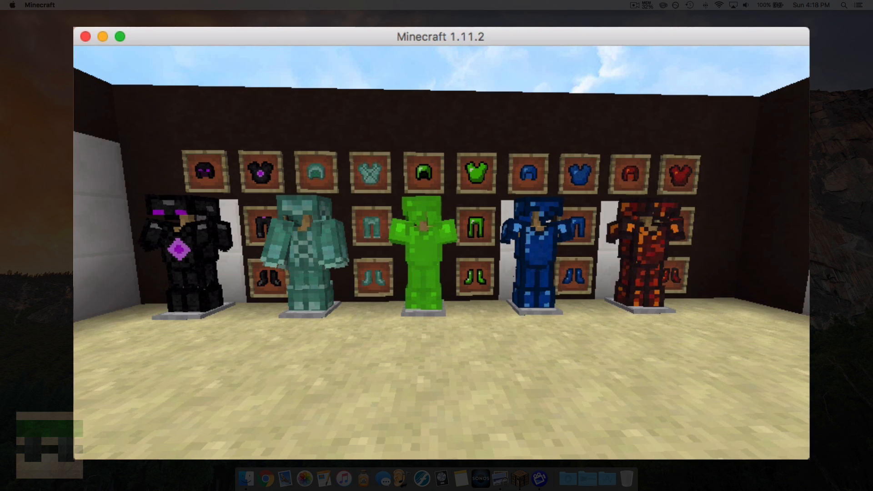
Examine the custom armor stands, framed items and ruby armor set in the display rooms
key("w")
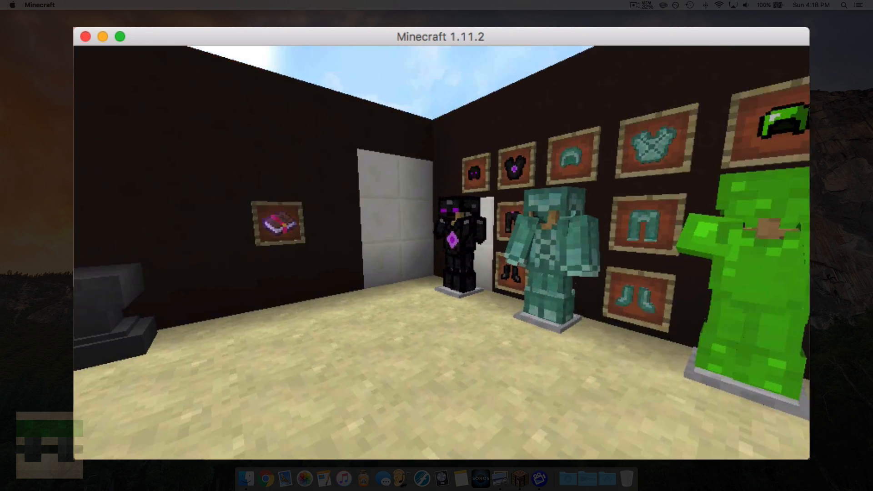
key("w")
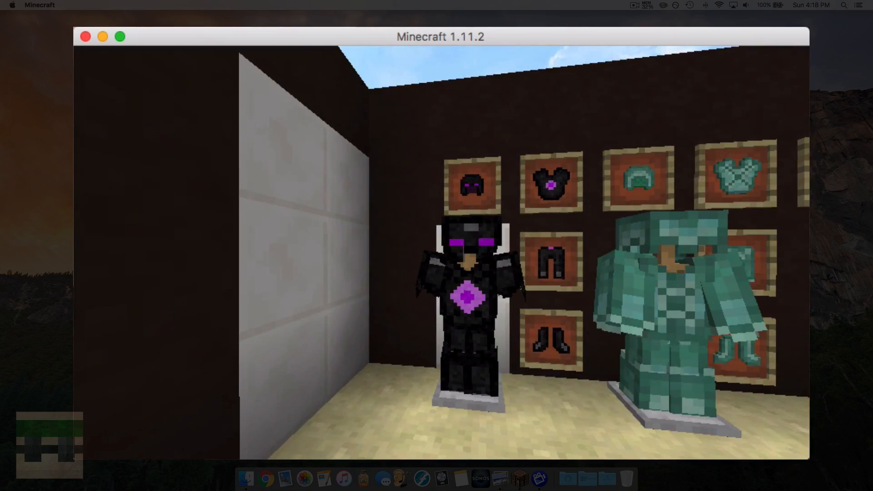
key("w")
key("w")
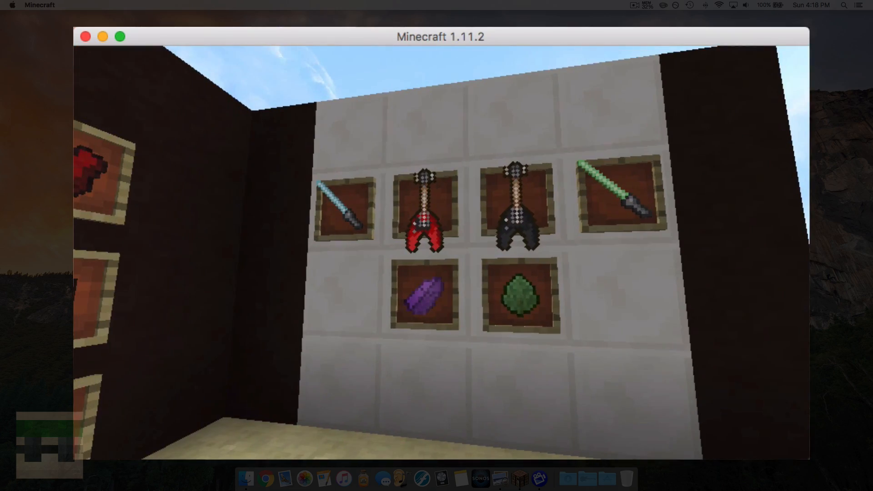
key("s")
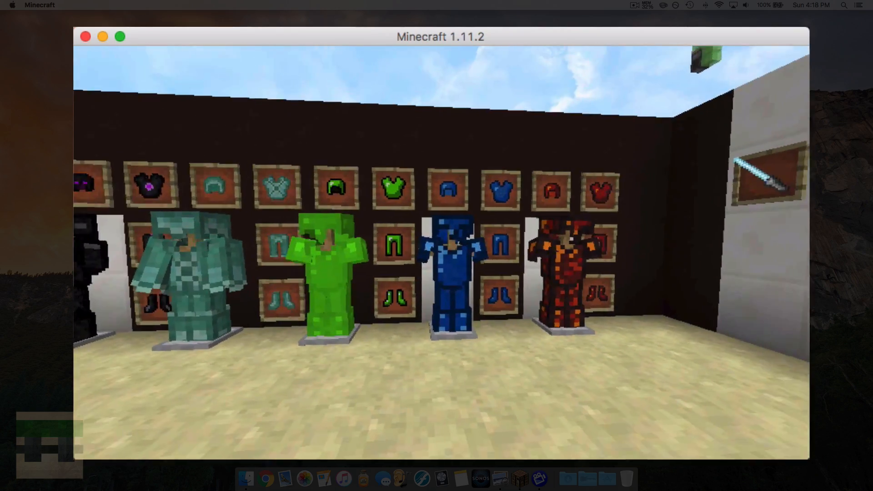
key("d")
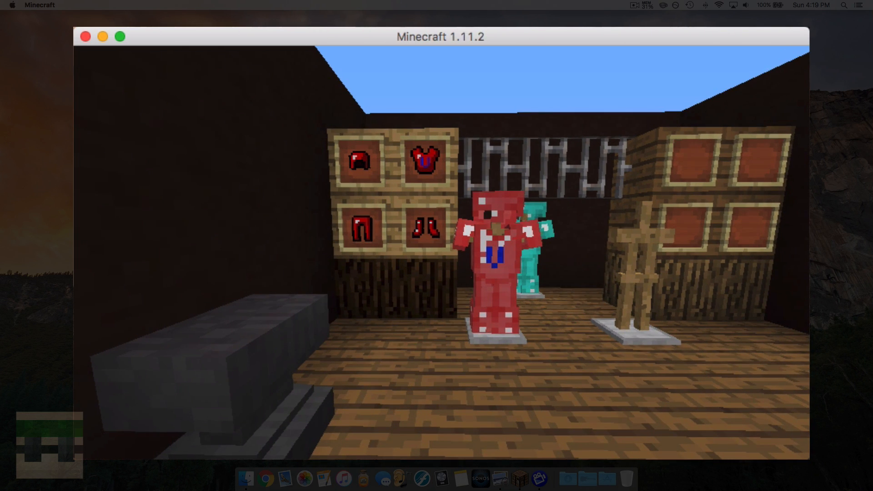
key("w")
key("F1")
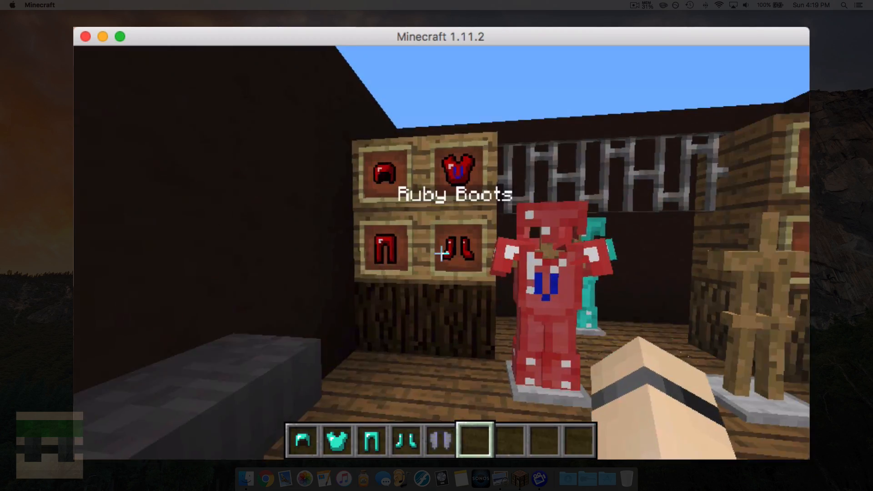
key("d")
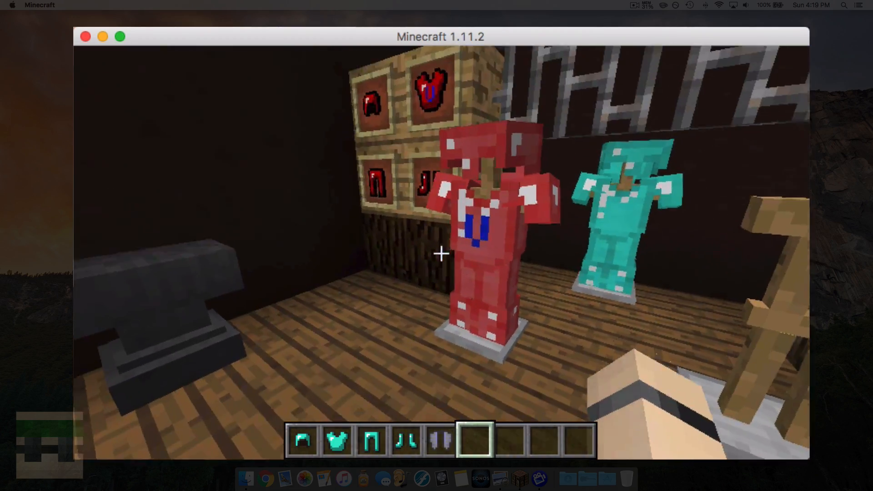
Place the diamond helmet in the anvil and enter Ruby Helmet as its new name
key("w")
right_click(442, 253)
left_click(316, 368)
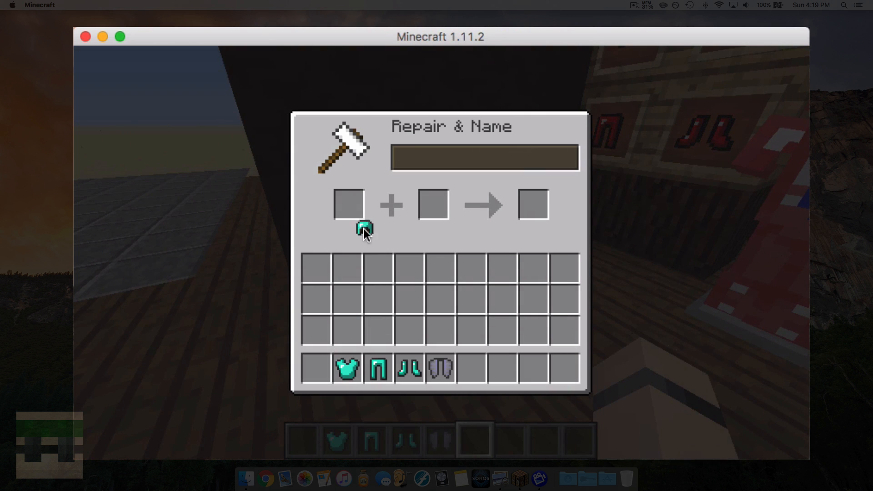
left_click(349, 204)
key("BackSpace")
key("BackSpace")
key("BackSpace")
key("BackSpace")
key("BackSpace")
key("BackSpace")
key("BackSpace")
key("BackSpace")
key("BackSpace")
key("BackSpace")
key("BackSpace")
key("BackSpace")
key("BackSpace")
key("BackSpace")
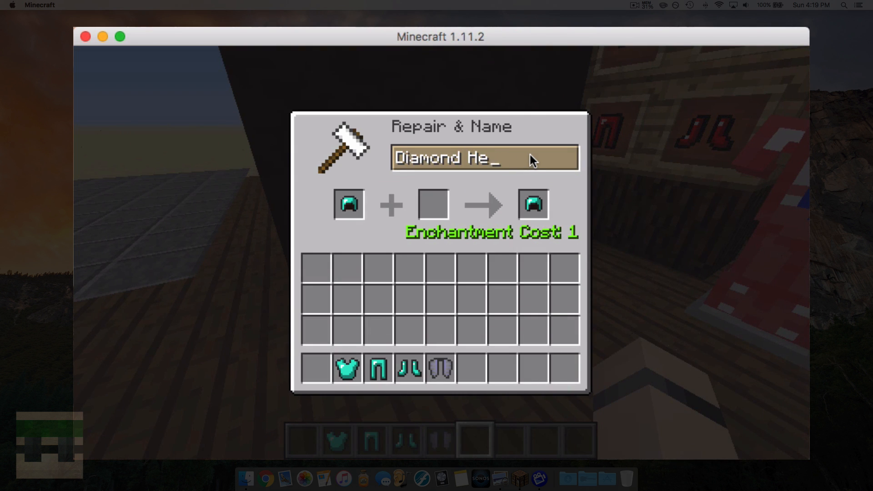
type("Ruby Helmet")
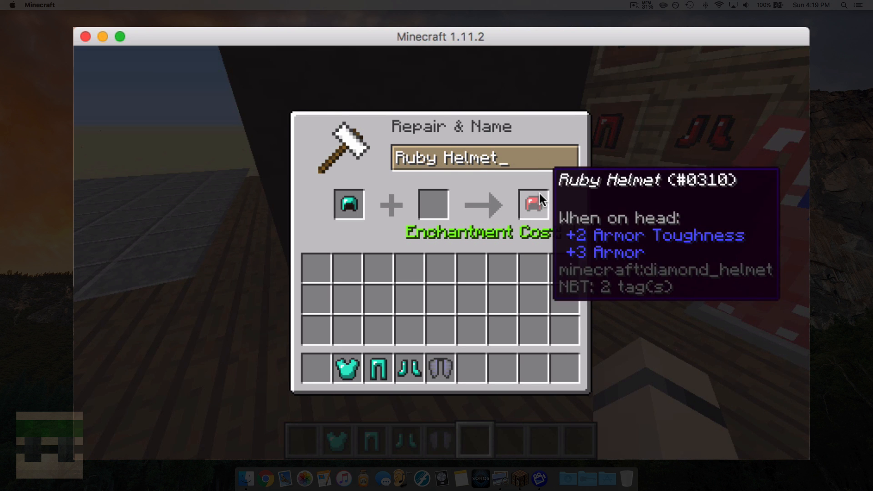
Take the original helmet back out of the anvil into the inventory and leave the anvil
left_click(352, 208)
left_click(315, 379)
key("Escape")
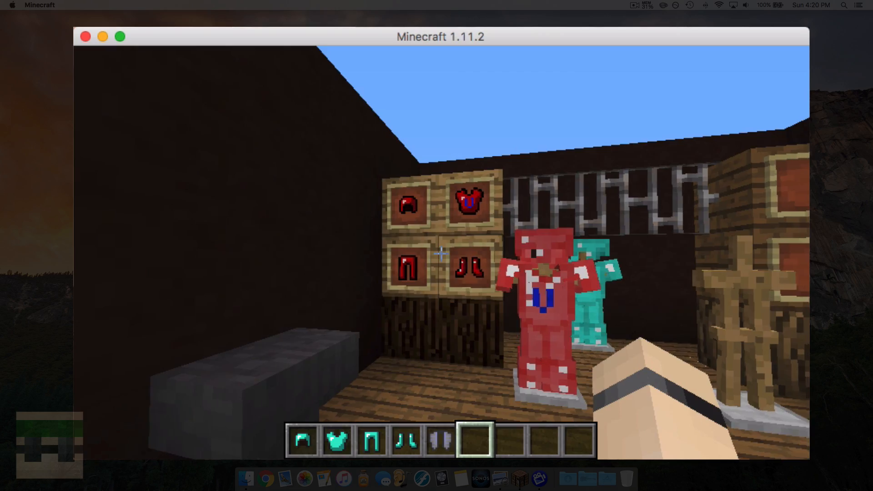
Examine the framed elytra textures and look over the ruby armor stand from several sides
key("w")
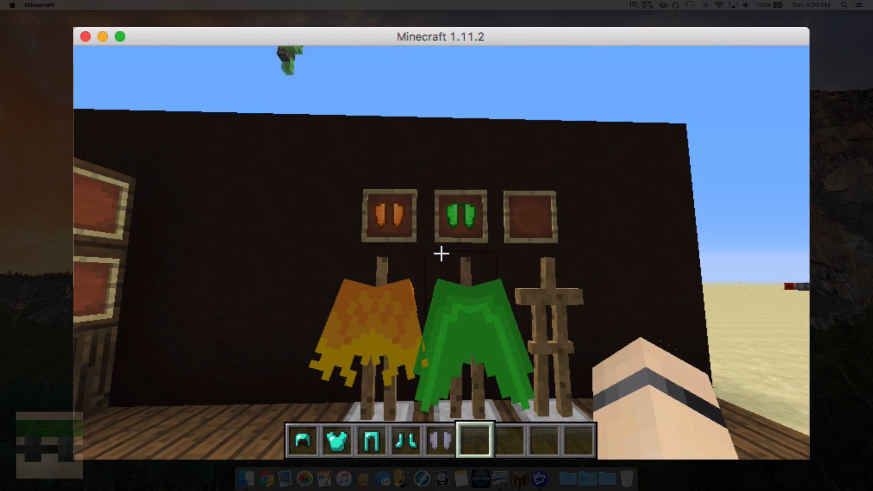
key("s")
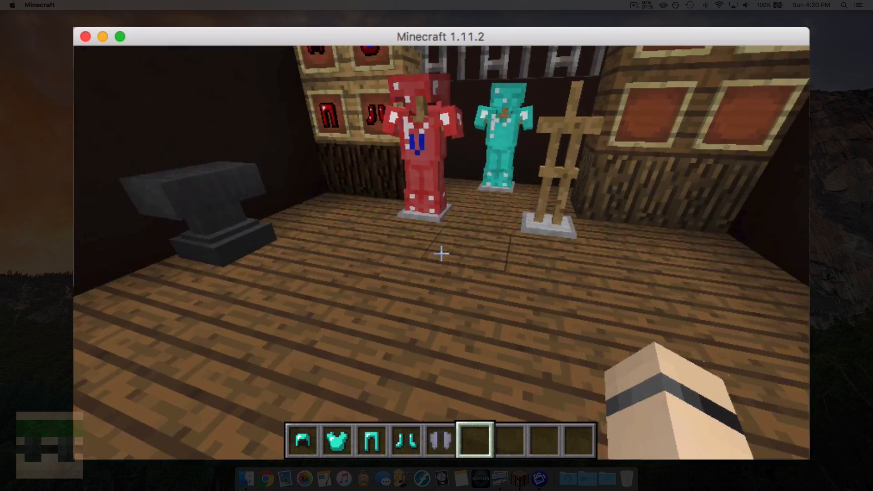
key("w")
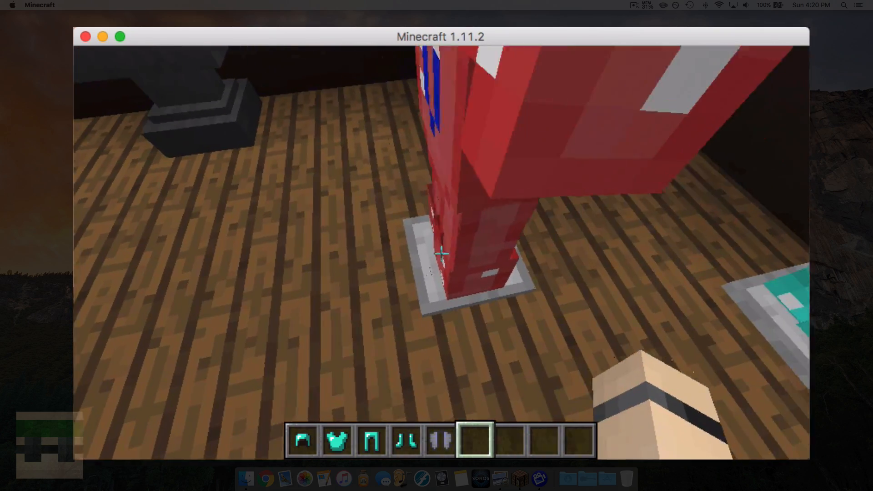
key("w")
key("a")
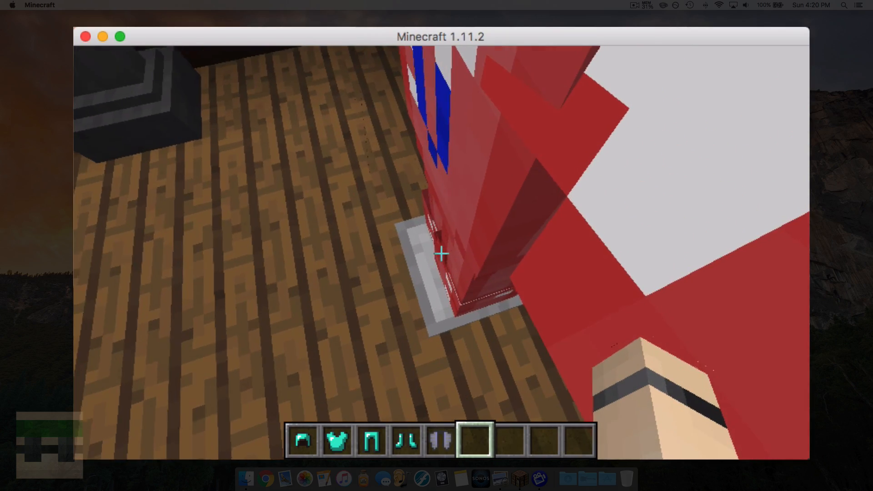
key("s")
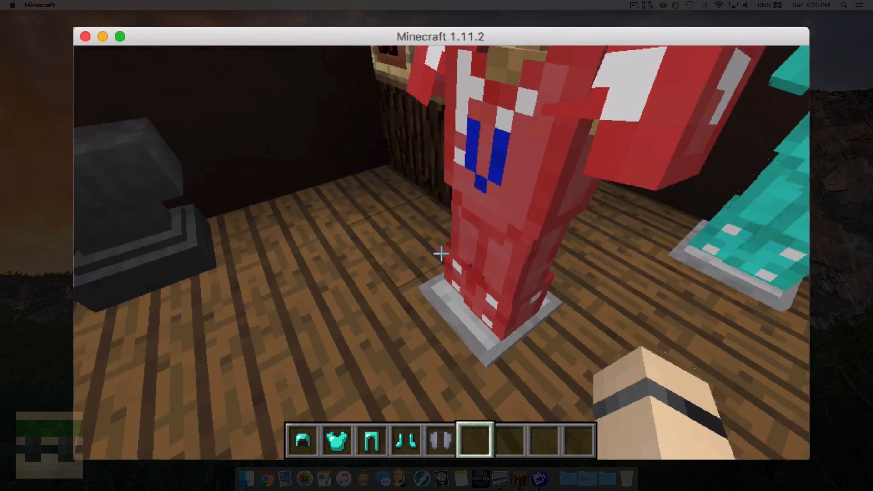
key("d")
key("a")
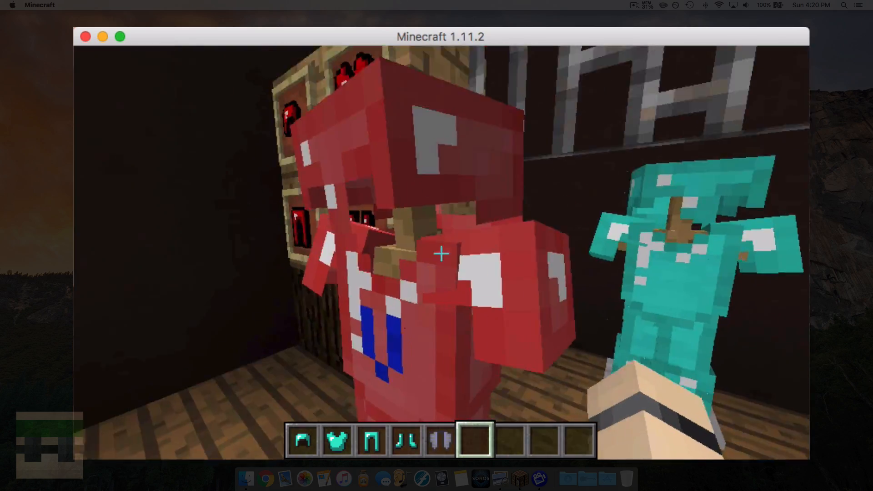
key("s")
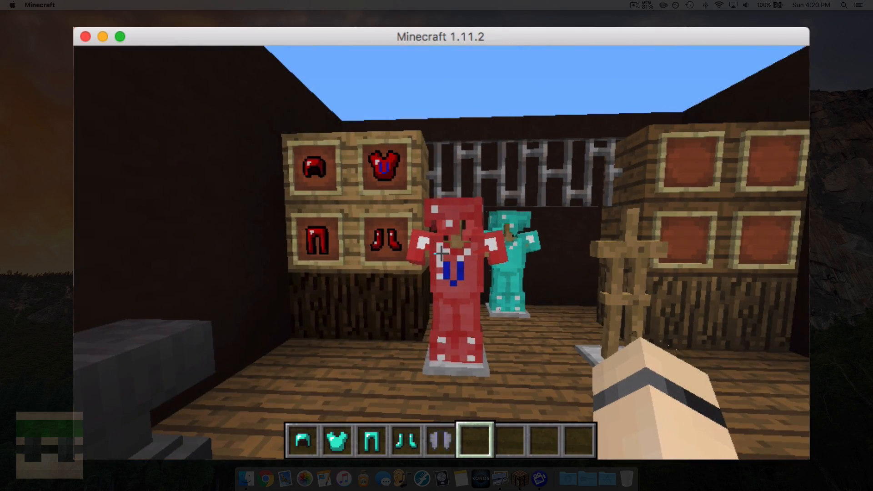
key("s")
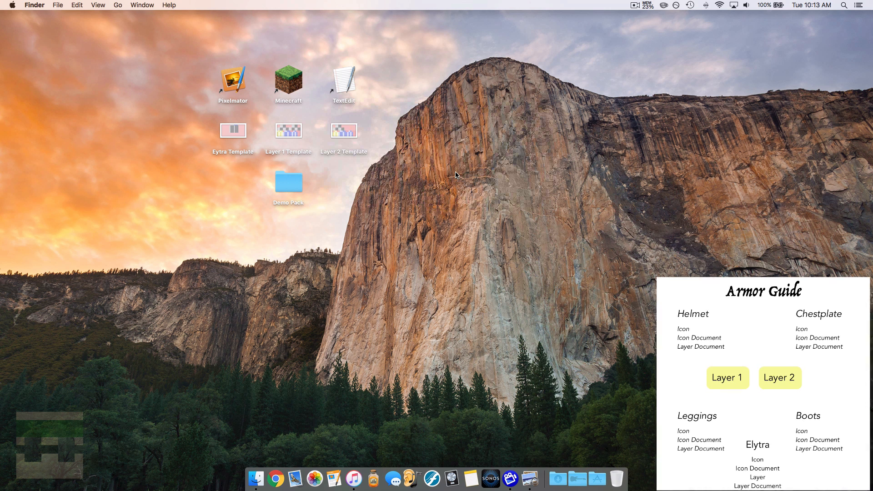
In Finder, open the Demo Pack's assets/minecraft/textures/items folder
double_click(296, 185)
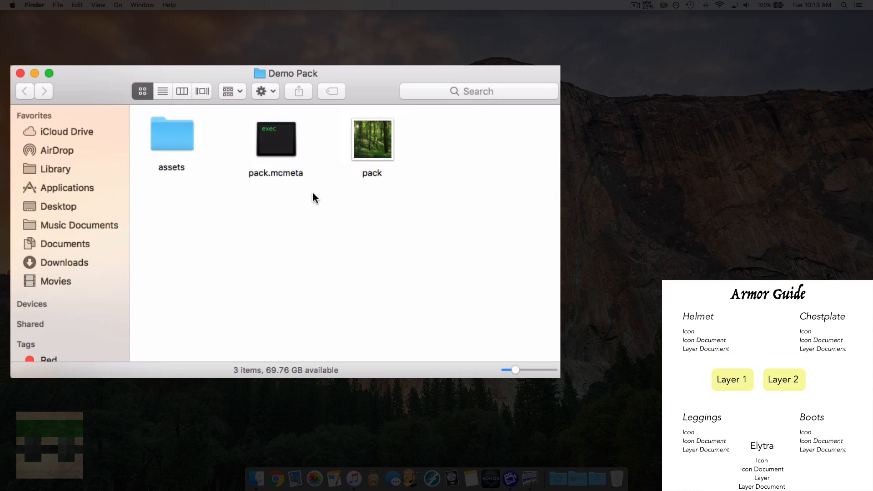
double_click(179, 144)
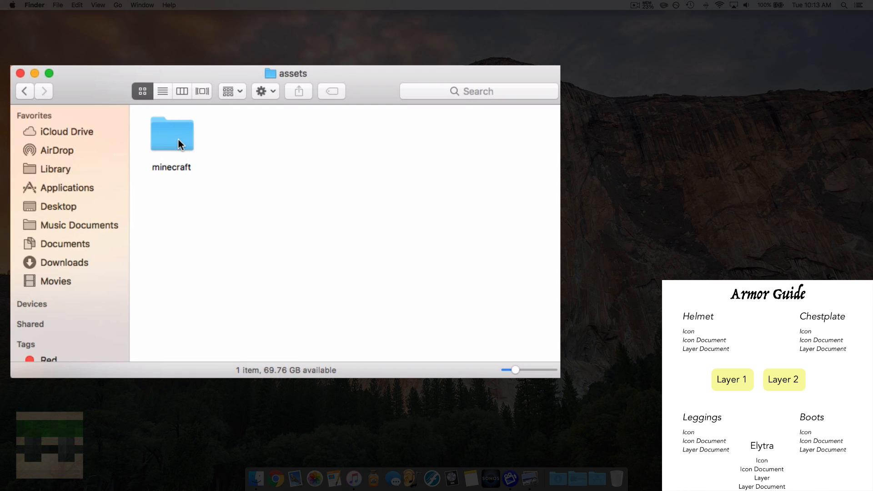
double_click(179, 142)
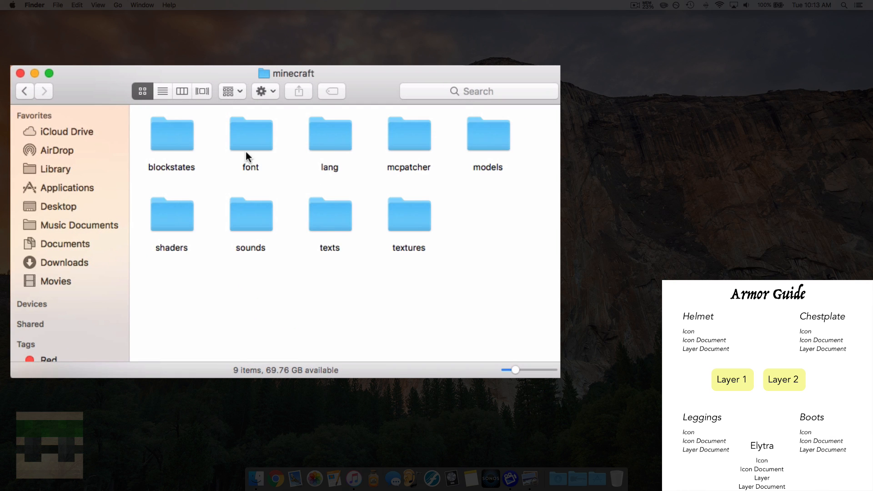
double_click(428, 213)
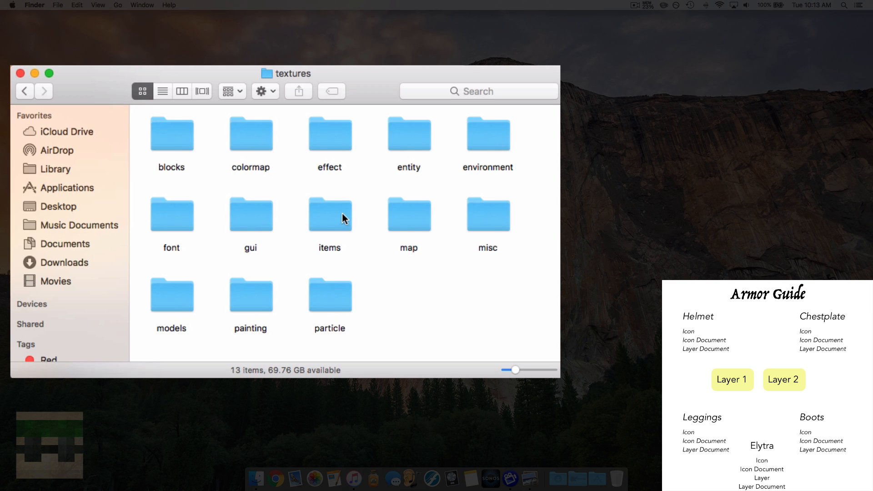
double_click(330, 219)
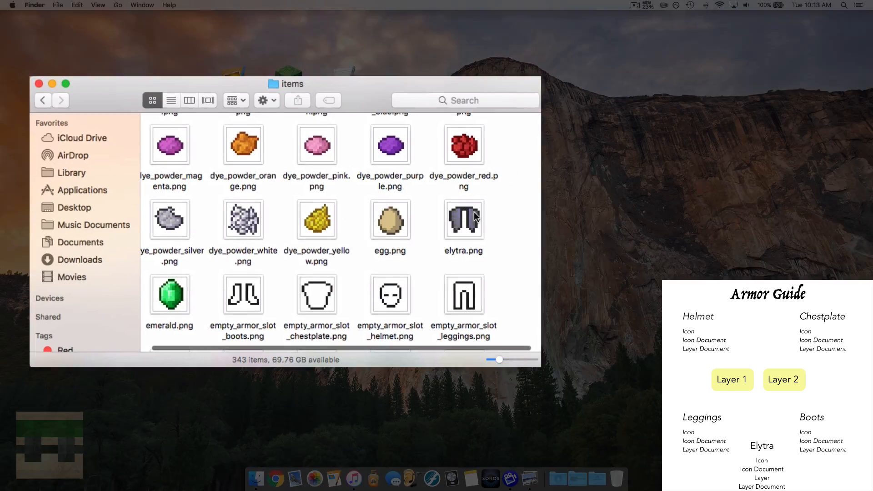
Copy elytra.png from the items folder to the desktop
left_click(478, 219)
right_click(481, 214)
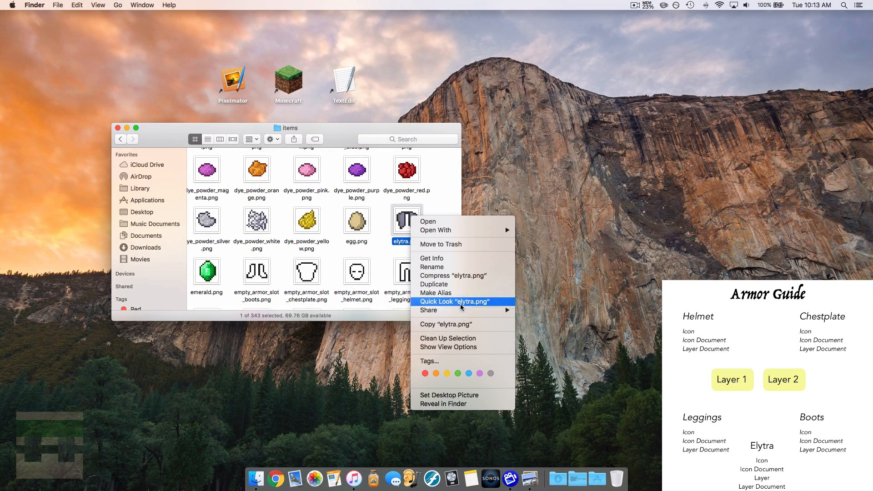
left_click(456, 325)
right_click(689, 156)
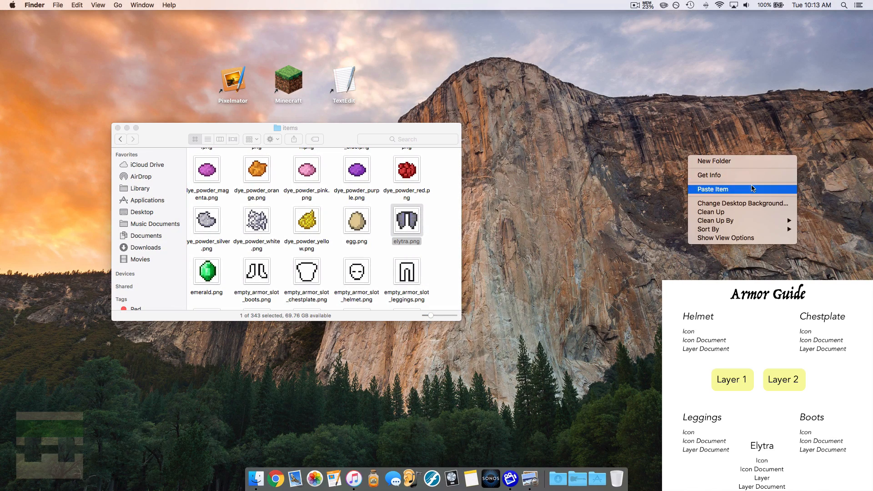
left_click(713, 189)
Copy the diamond boots, helmet, chestplate and leggings PNG files from the items folder to the desktop
left_click(344, 215)
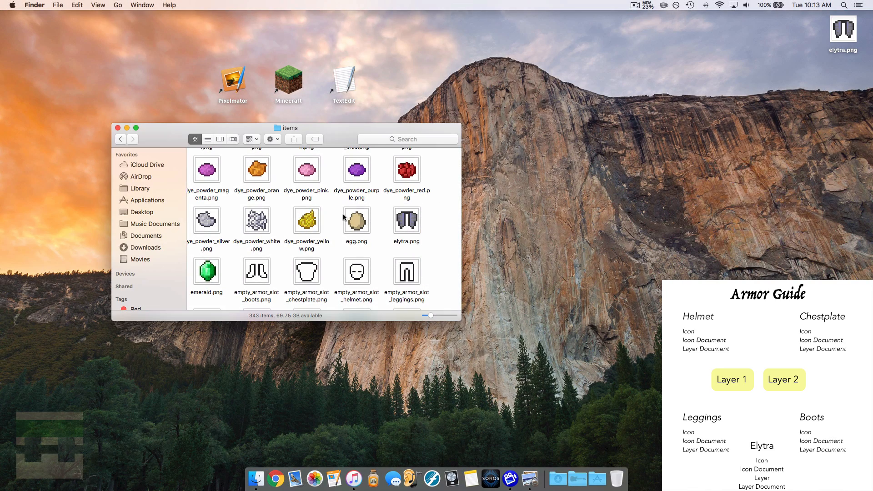
scroll(343, 215, "right", 1)
left_click(312, 220)
key("d")
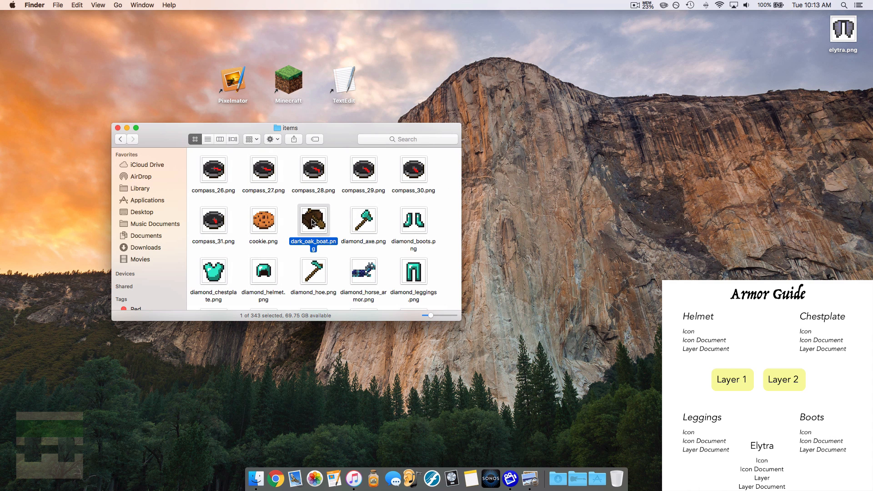
left_click(408, 226)
left_click(255, 273, "super")
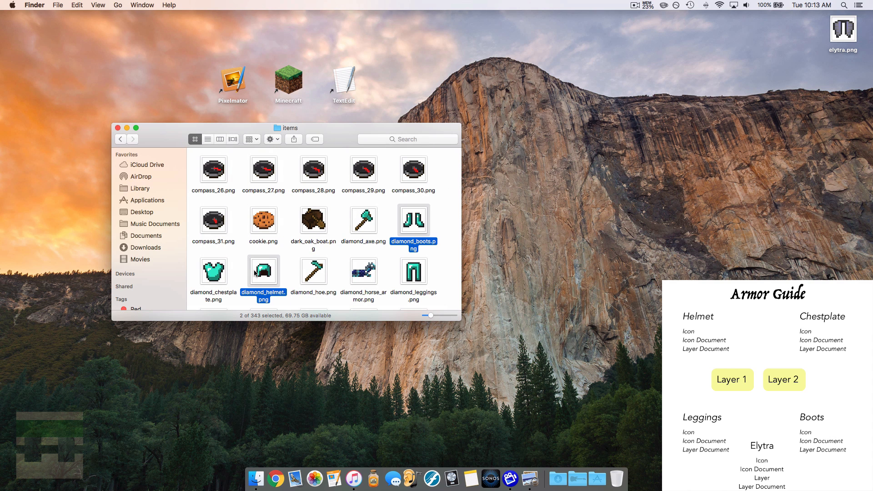
left_click(217, 273, "super")
left_click(423, 288, "super")
right_click(419, 287)
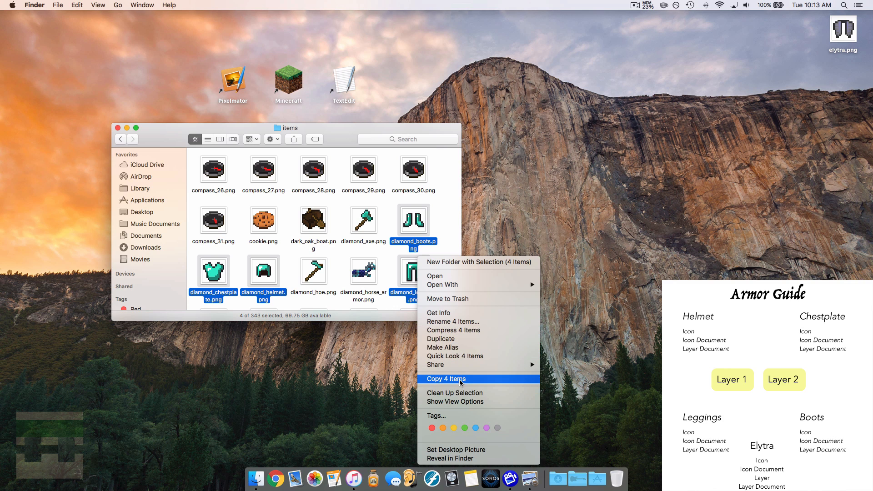
left_click(852, 192)
right_click(791, 173)
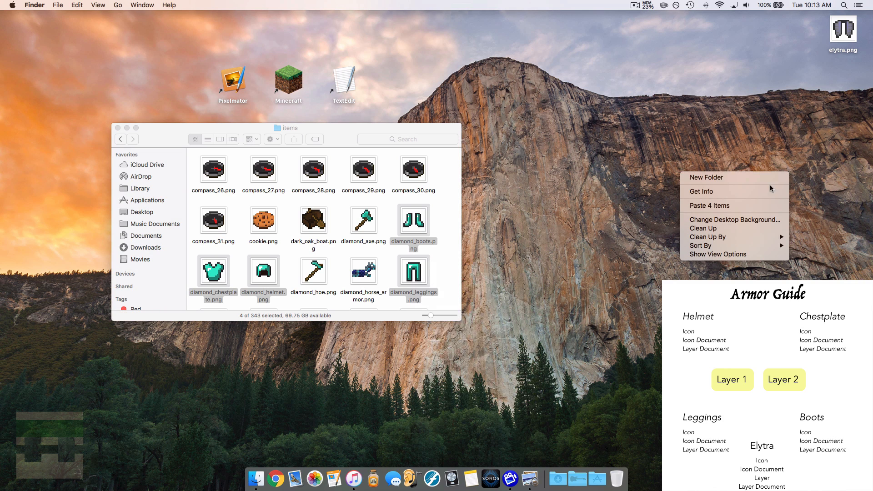
left_click(756, 207)
Open the models/armor folder inside textures and select diamond_layer_2.png
left_click(344, 205)
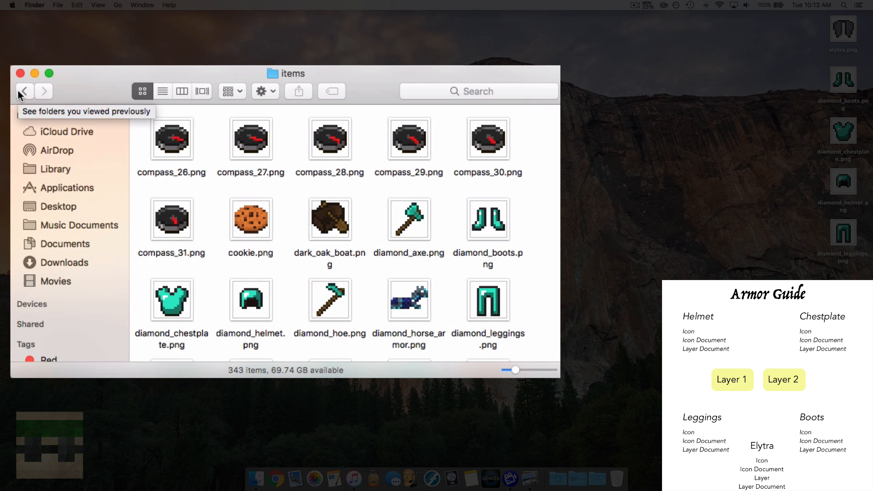
left_click(20, 92)
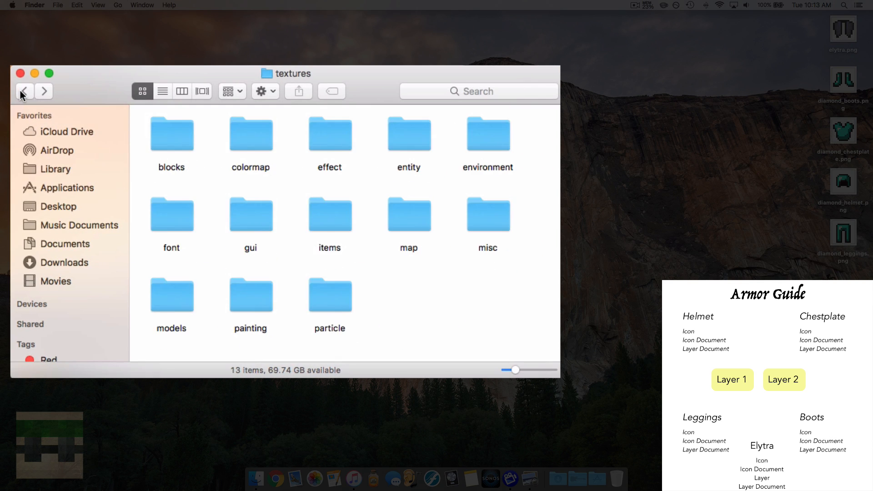
double_click(179, 303)
double_click(180, 141)
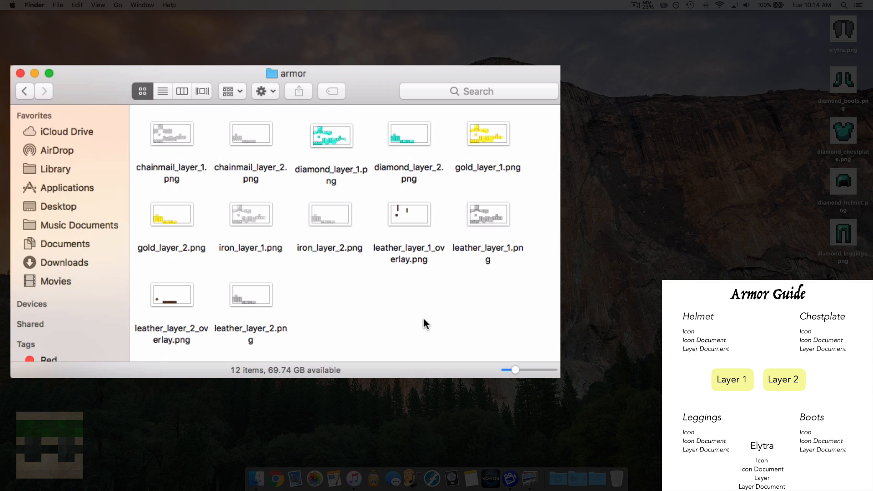
left_click(321, 143)
left_click(400, 145)
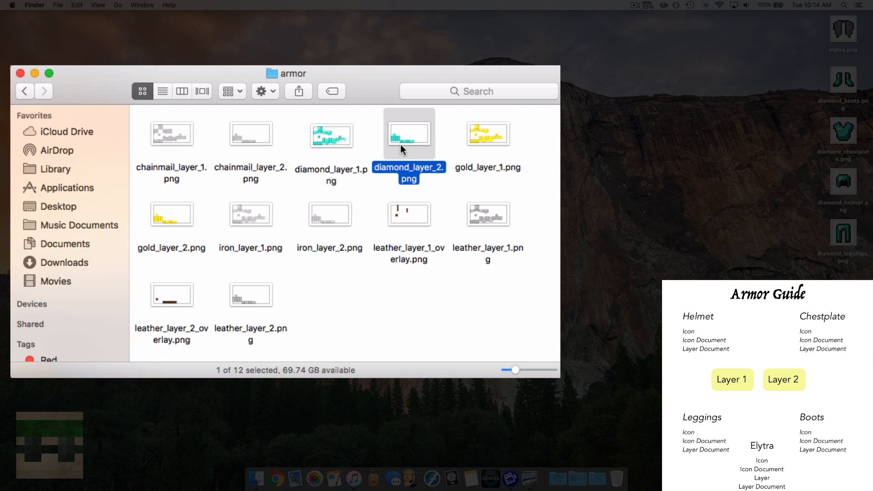
Examine the leather layer 1 and layer 2 textures and their overlay files in the armor folder
left_click(356, 143)
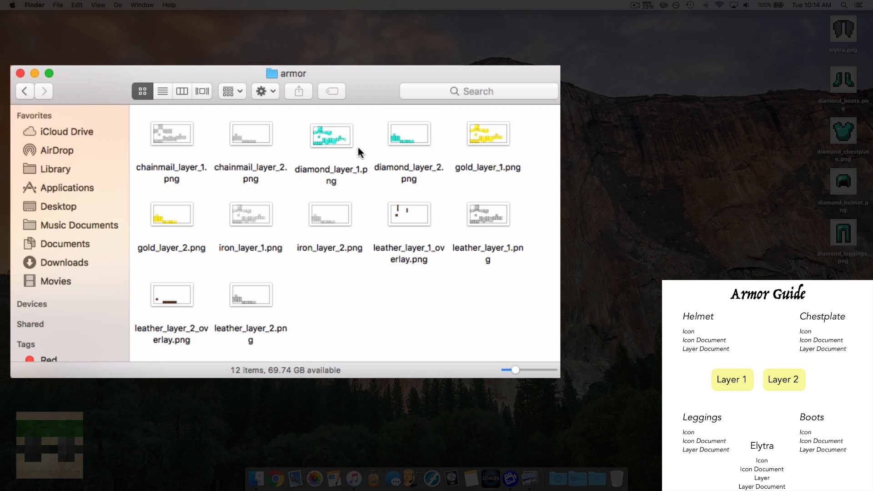
left_click(411, 222)
left_click(491, 221)
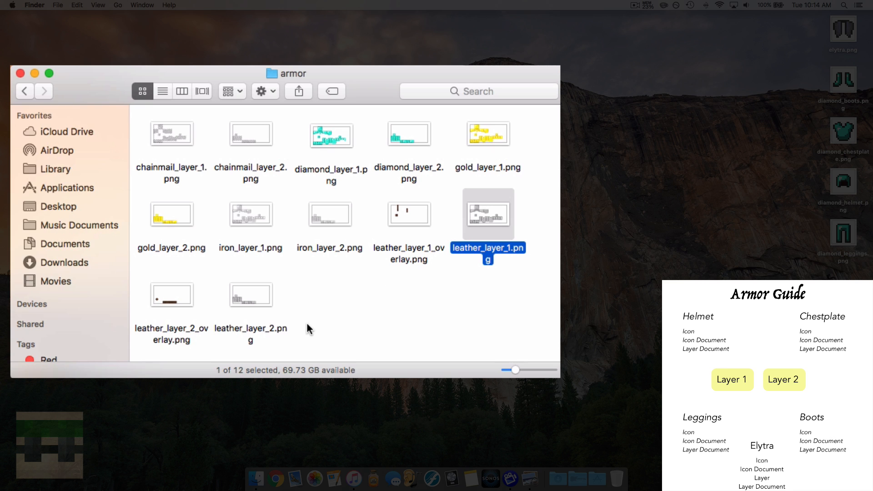
left_click(424, 288)
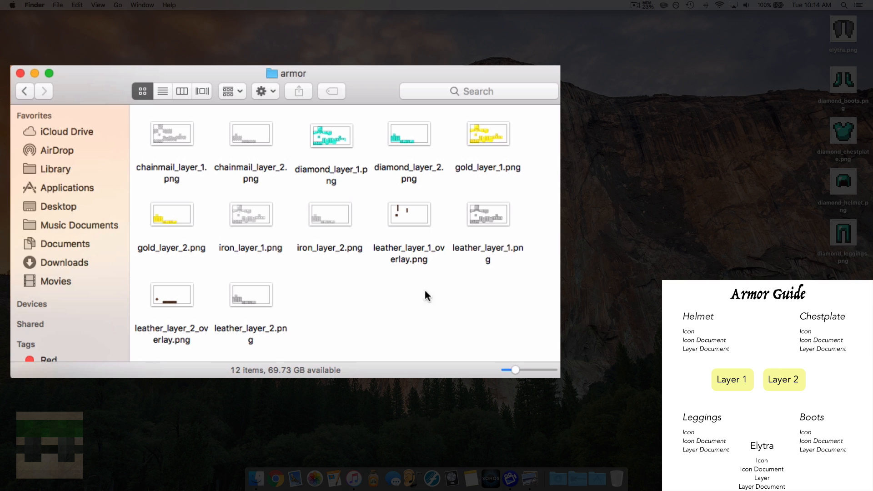
left_click(507, 247)
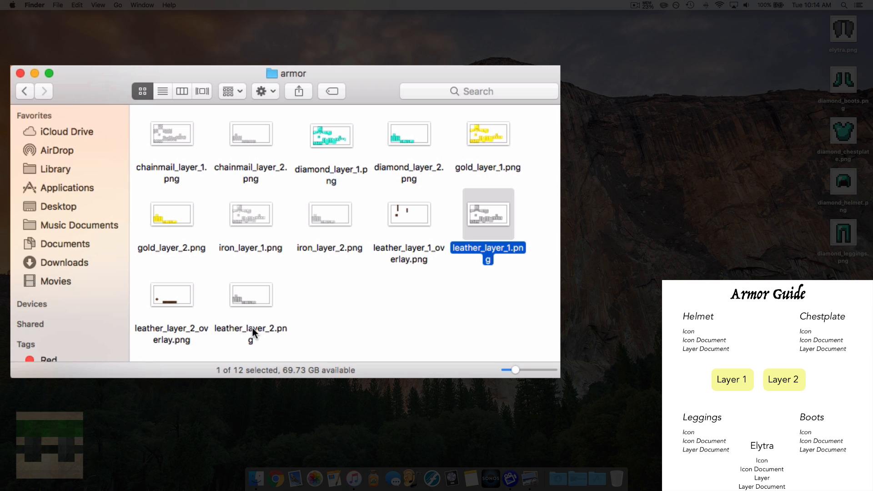
left_click(252, 328)
left_click(345, 321)
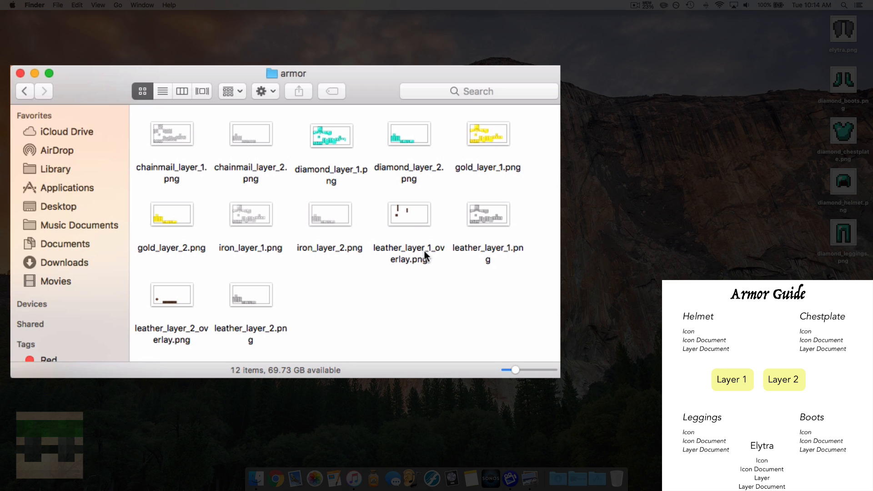
left_click(403, 221)
left_click(177, 299)
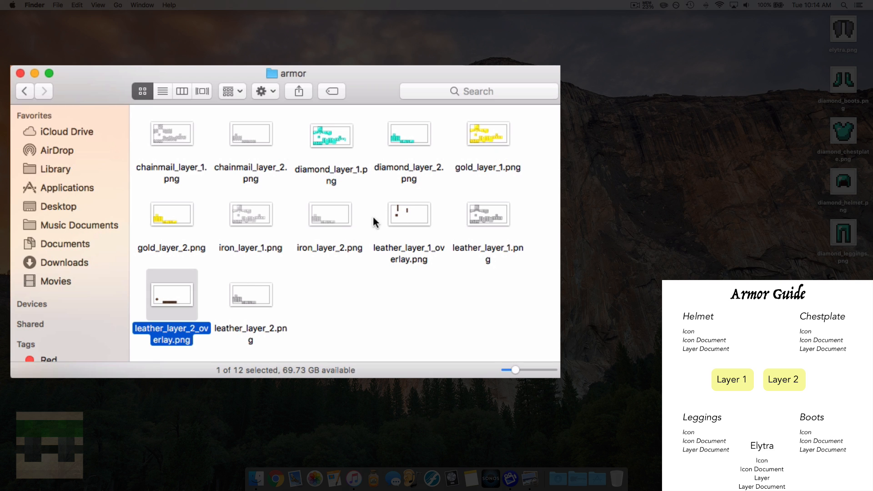
left_click(392, 212)
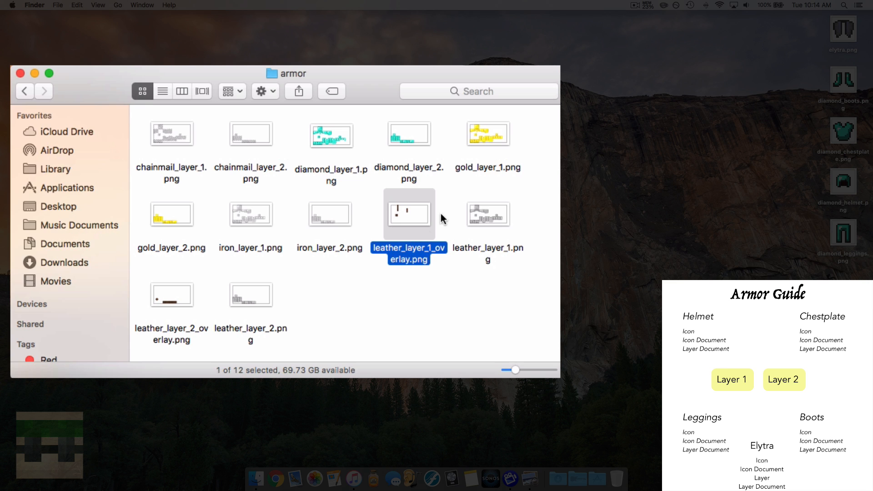
left_click(403, 281)
Copy diamond_layer_1.png and diamond_layer_2.png from the armor folder to the desktop
left_click_drag(307, 136, 394, 145)
right_click(400, 152)
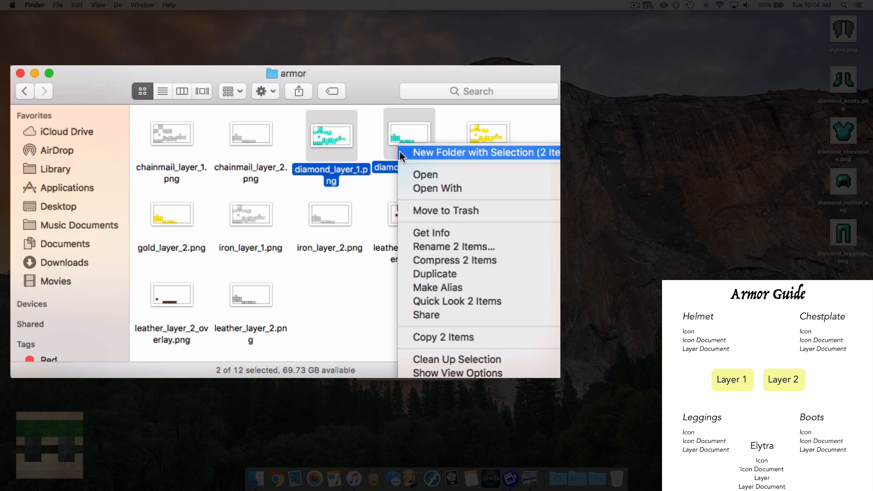
left_click(444, 337)
right_click(724, 279)
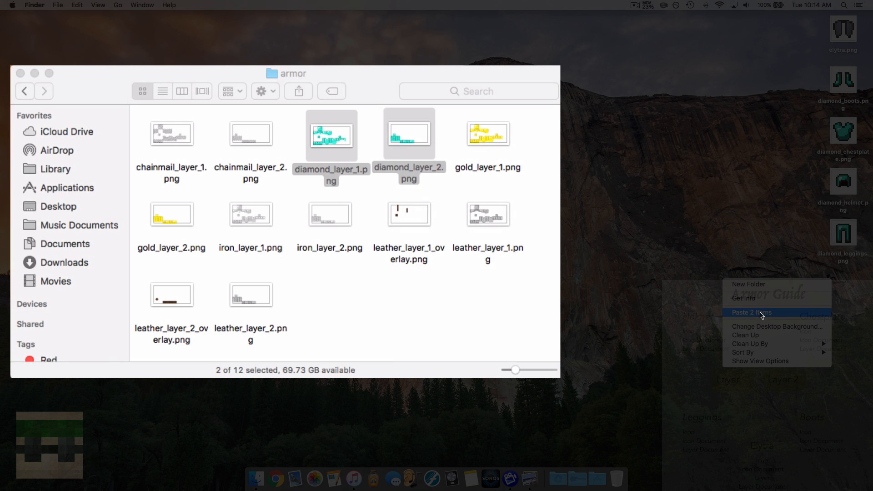
left_click(762, 313)
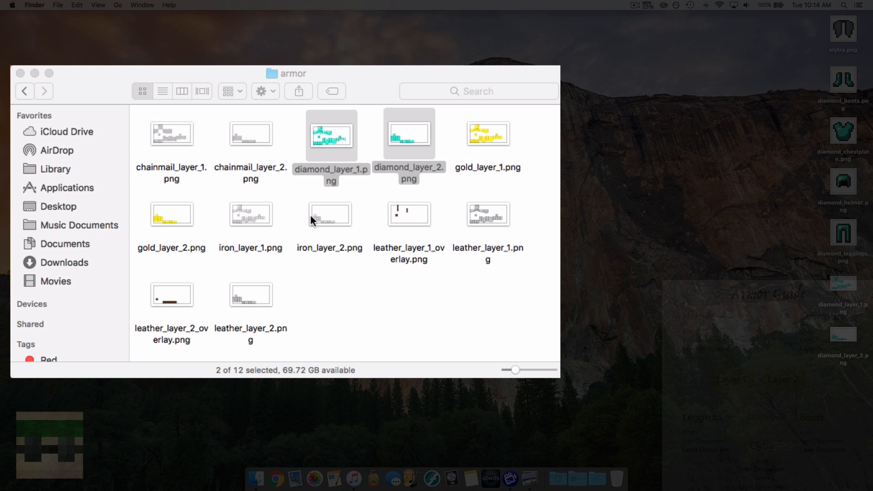
Go back to the textures folder and open its entity folder
left_click(143, 117)
left_click(23, 91)
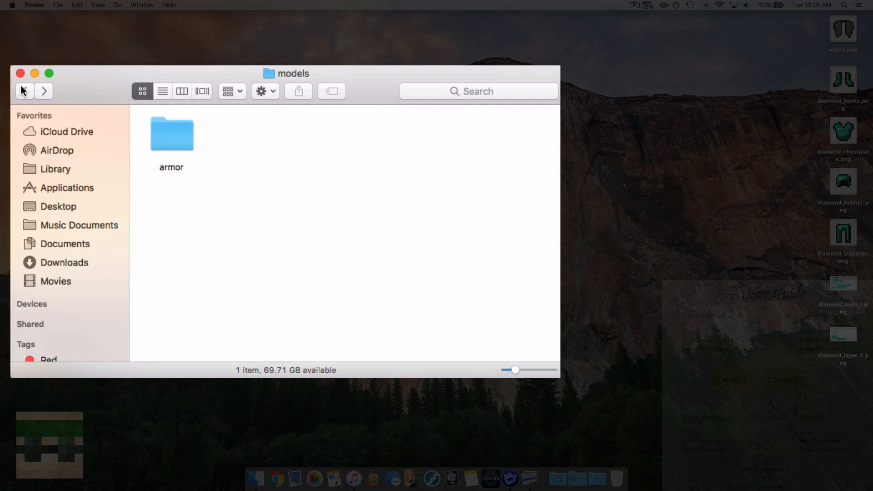
left_click(24, 91)
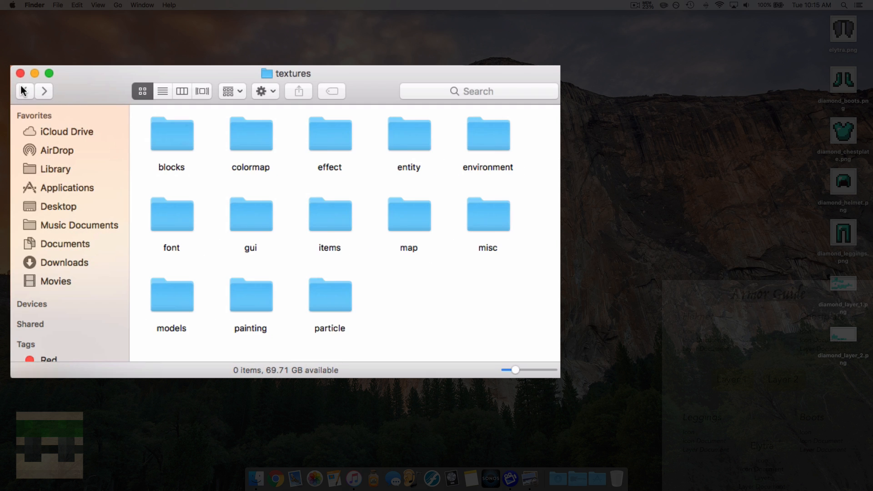
double_click(404, 141)
Copy elytra.png from the entity folder to the desktop, keeping both files of that name, and close the folder window
left_click(174, 184)
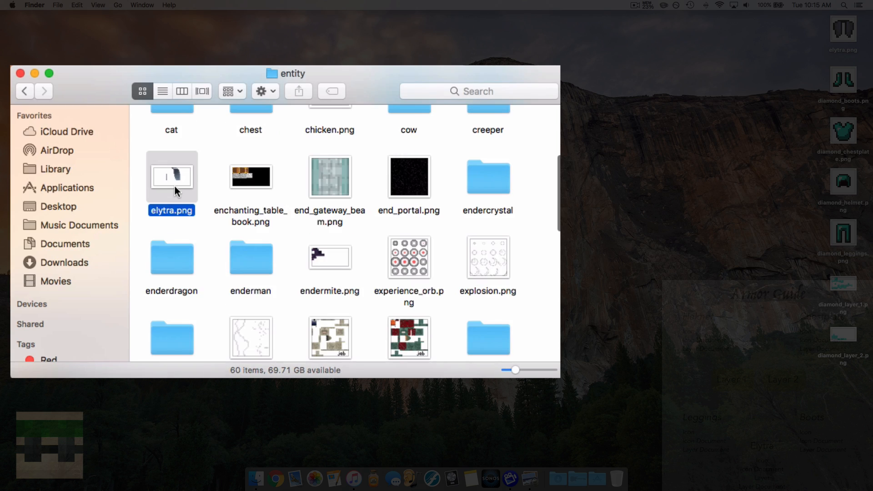
right_click(175, 186)
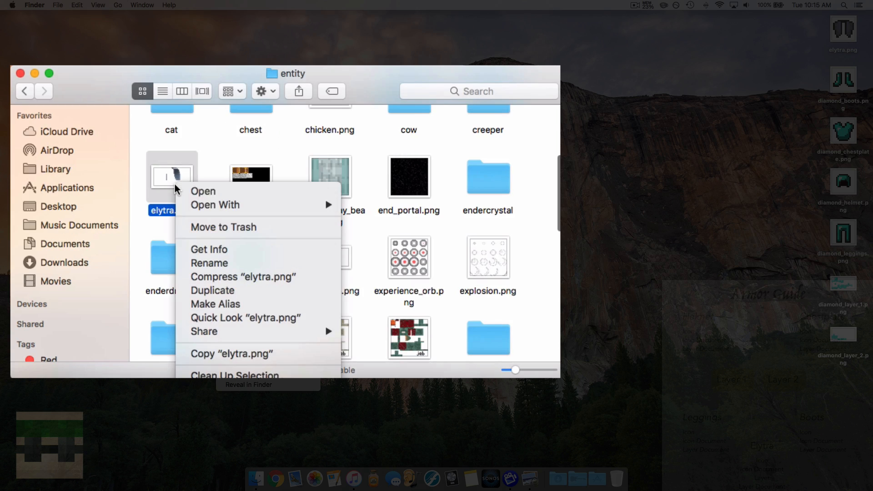
left_click(232, 354)
right_click(673, 244)
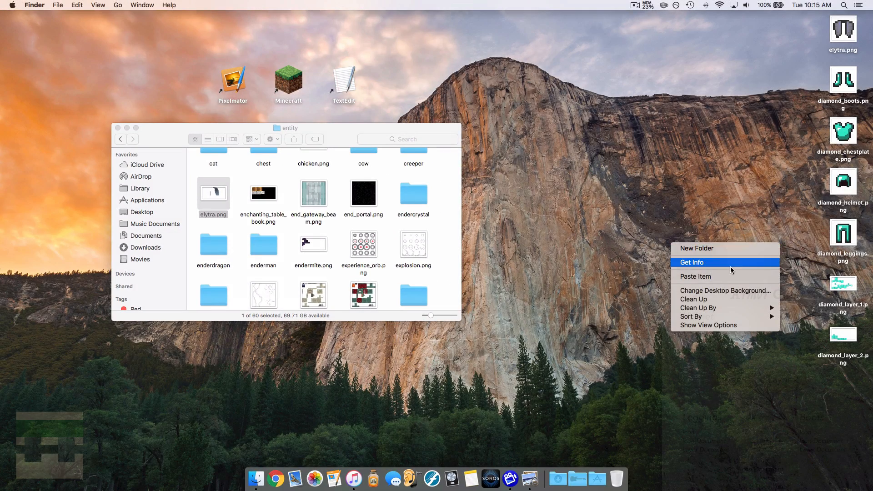
left_click(728, 276)
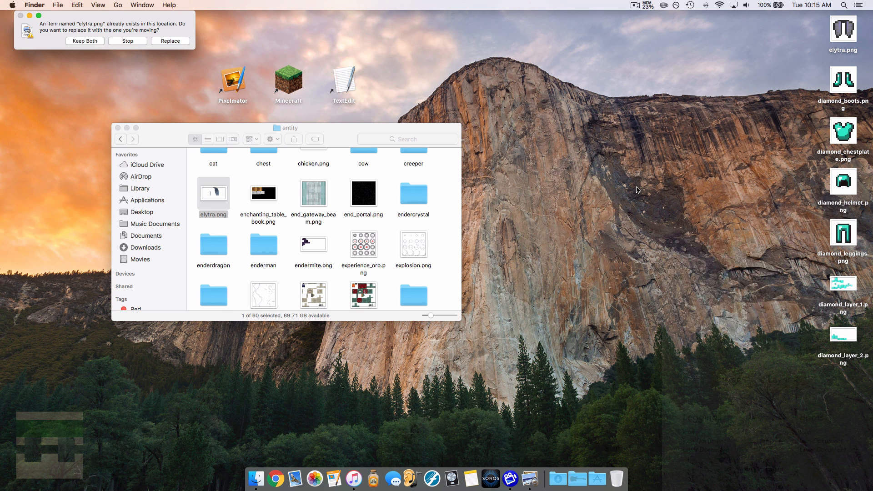
left_click(89, 43)
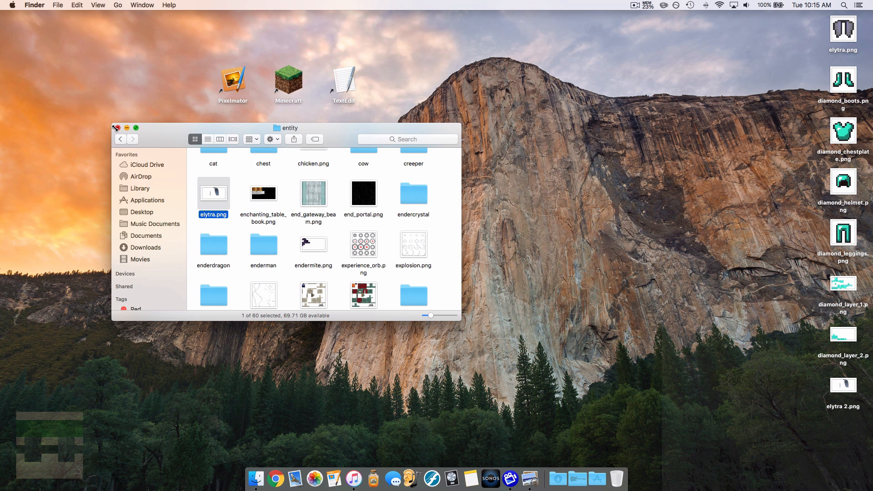
left_click(117, 128)
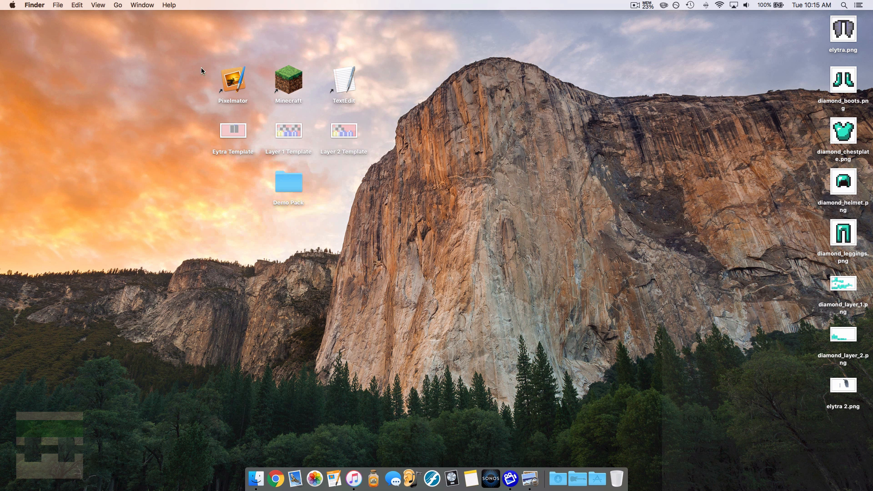
left_click_drag(369, 131, 246, 136)
left_click(478, 139)
left_click(845, 292)
key("Down")
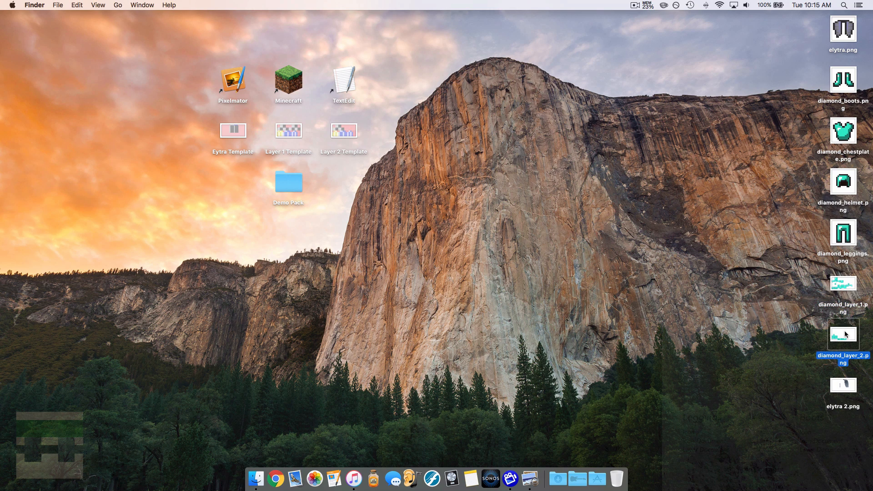
key("Up")
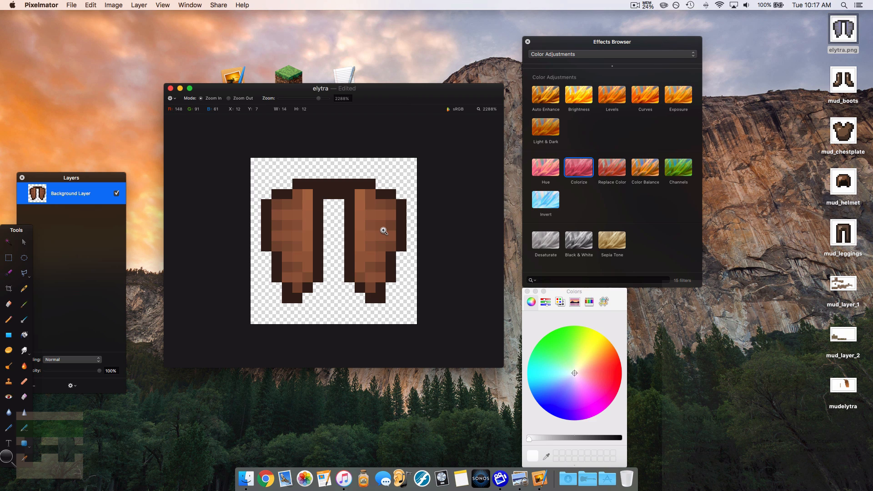
In Pixelmator, export the brown elytra icon as a PNG named mudelytra_icon
left_click(72, 5)
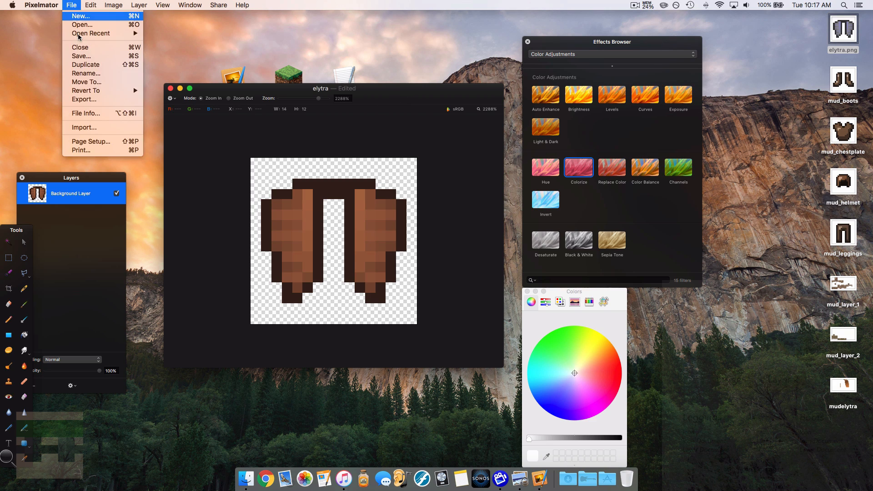
left_click(86, 100)
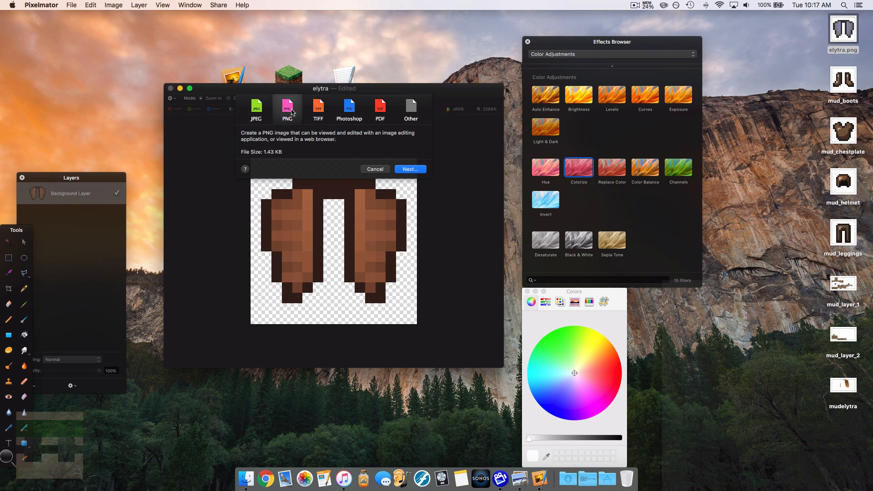
left_click(421, 170)
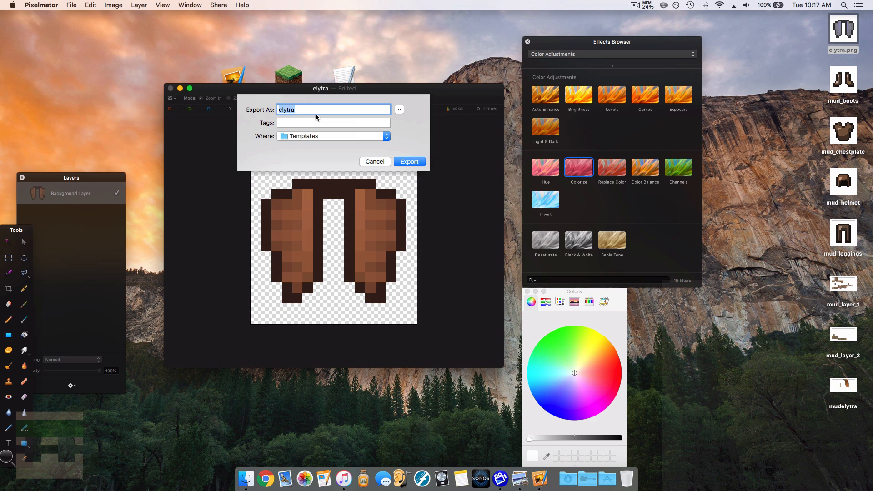
key("BackSpace")
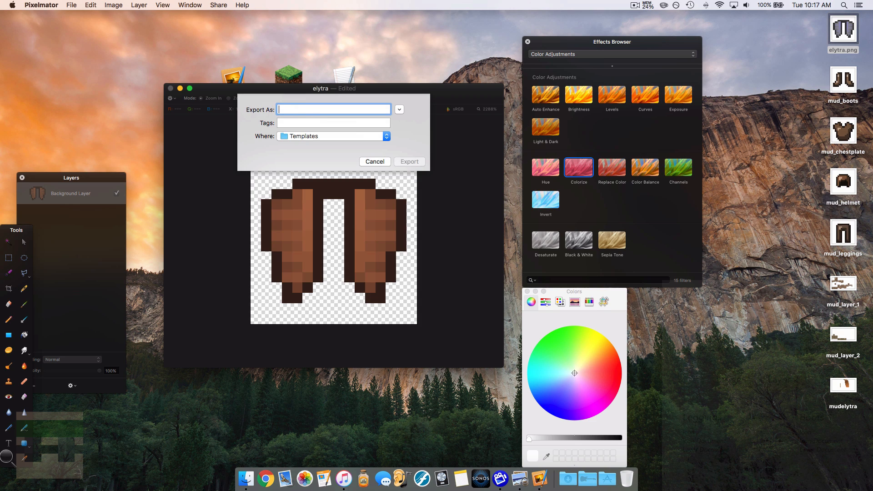
type("mudelytra")
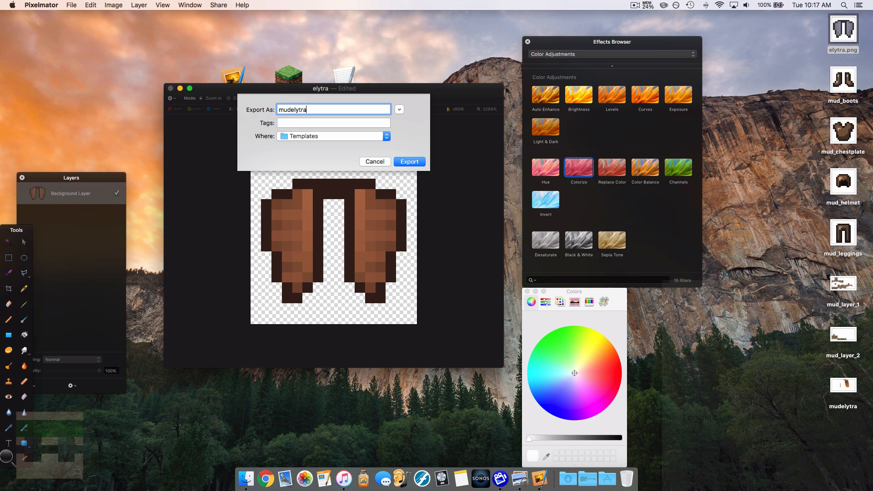
type("_icon")
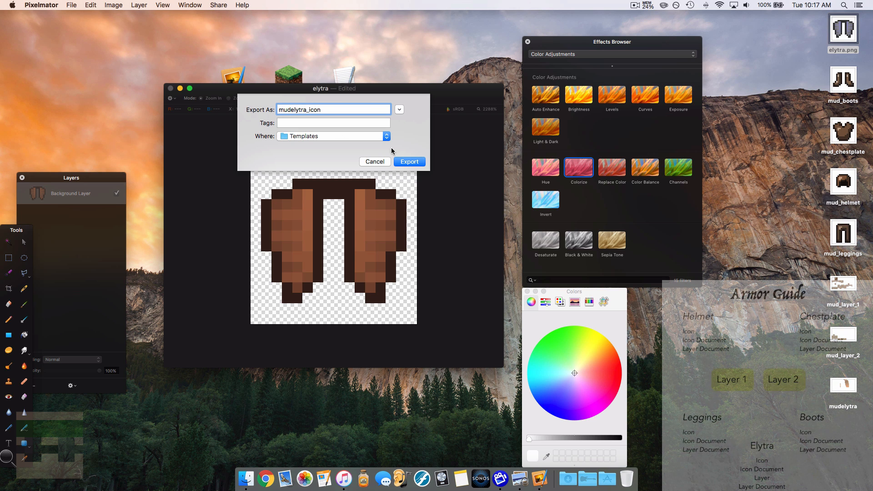
key("Return")
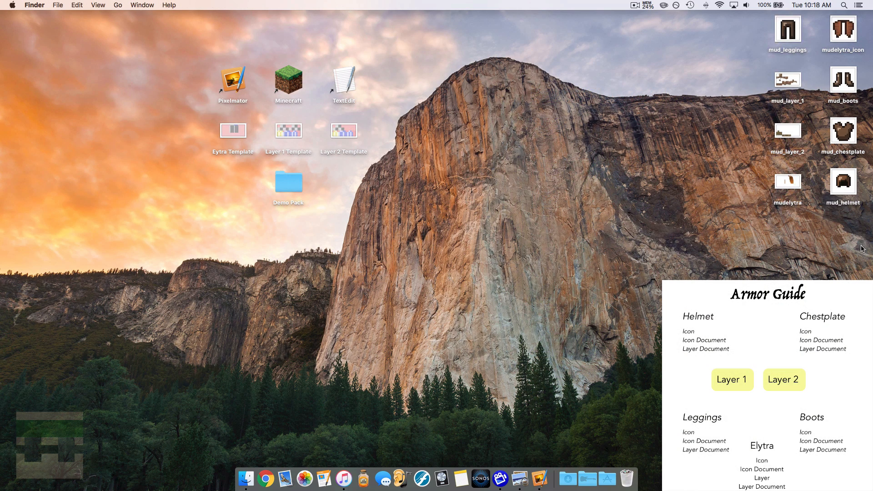
In Finder, open the Demo Pack's assets/minecraft/mcpatcher folder
left_click_drag(861, 245, 779, 42)
left_click(671, 136)
double_click(297, 181)
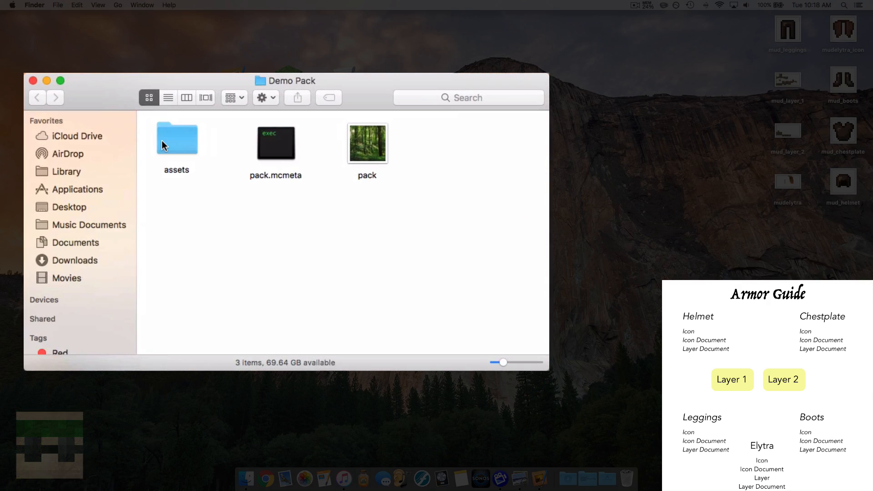
double_click(204, 168)
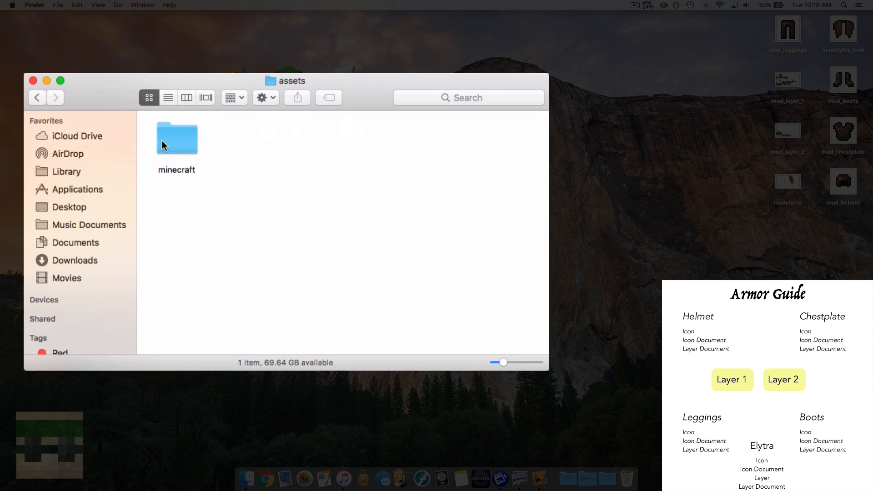
double_click(162, 141)
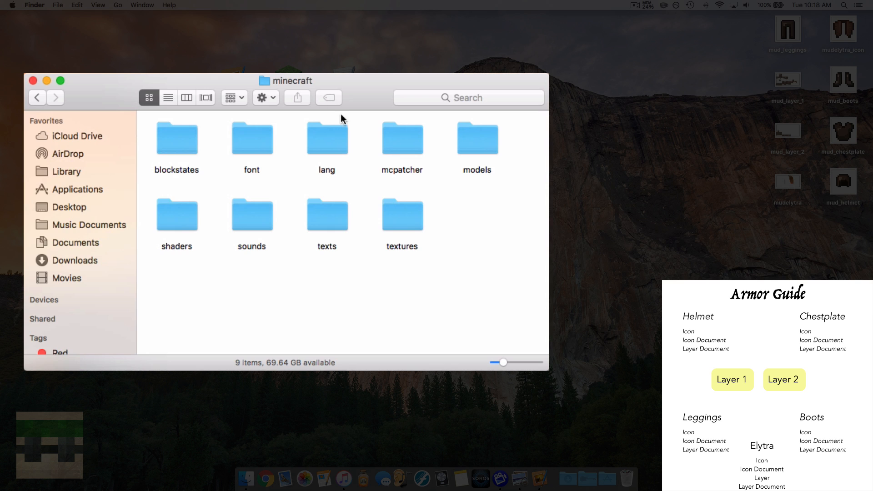
double_click(406, 139)
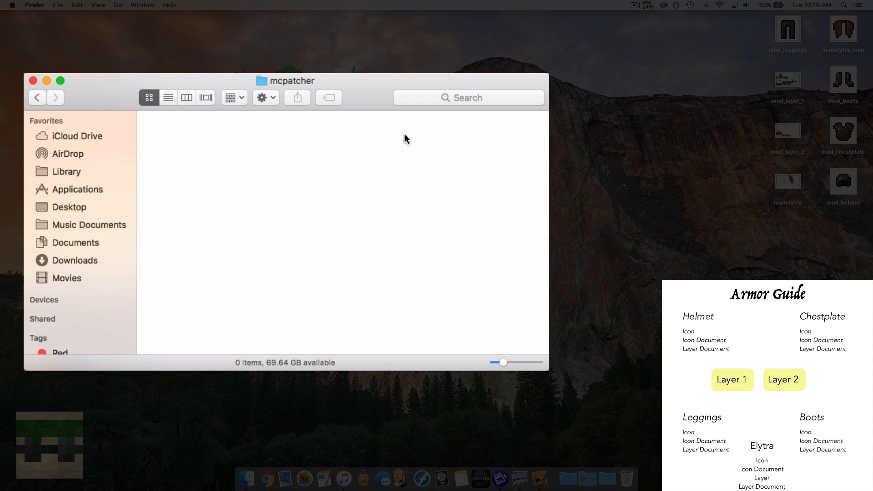
Create a folder named cit inside the mcpatcher folder and open it
right_click(201, 147)
left_click(234, 160)
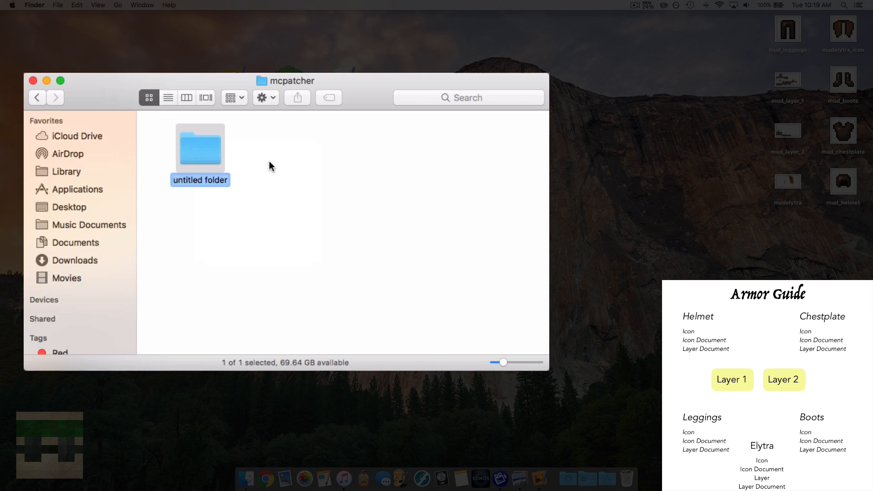
type("cit")
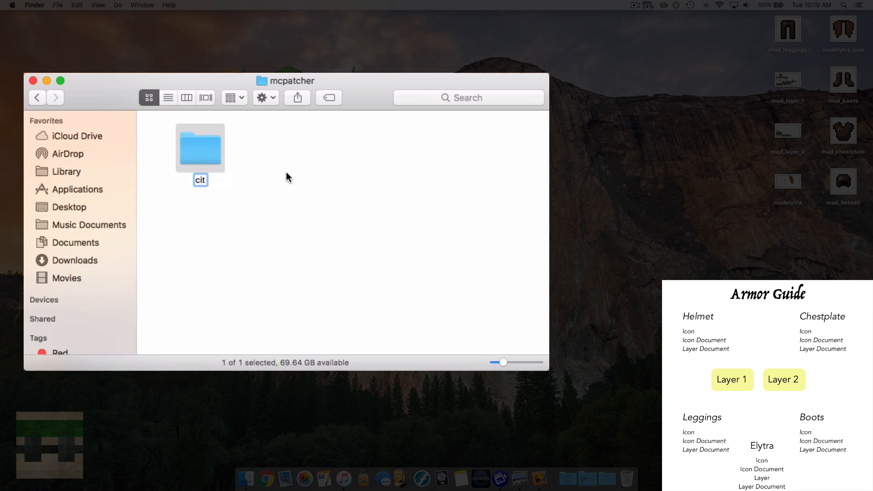
left_click(287, 174)
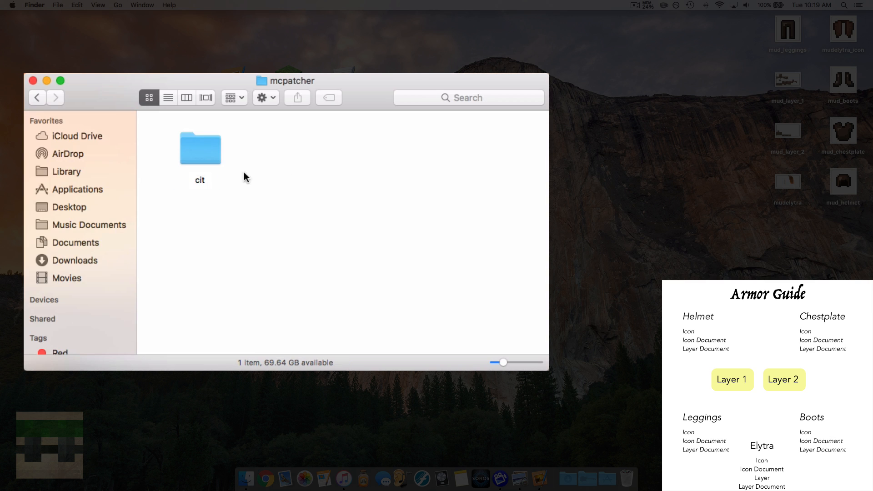
double_click(200, 152)
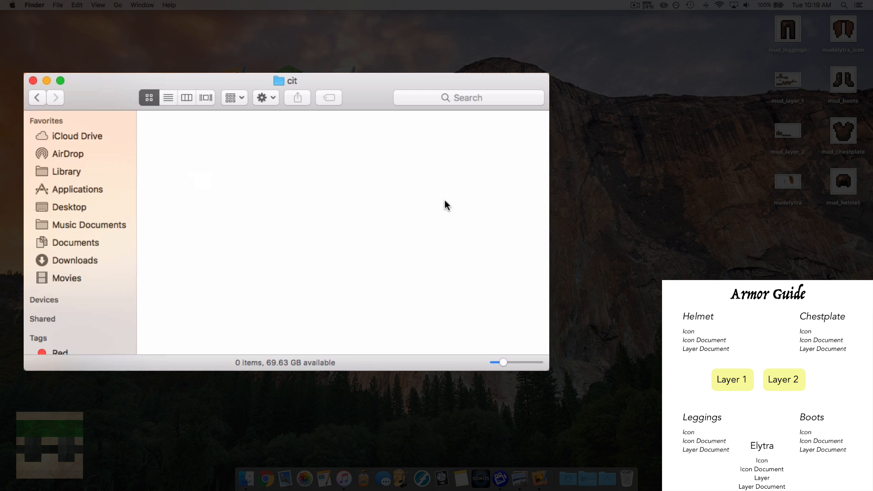
Create a folder named armor inside the cit folder and open it
right_click(207, 155)
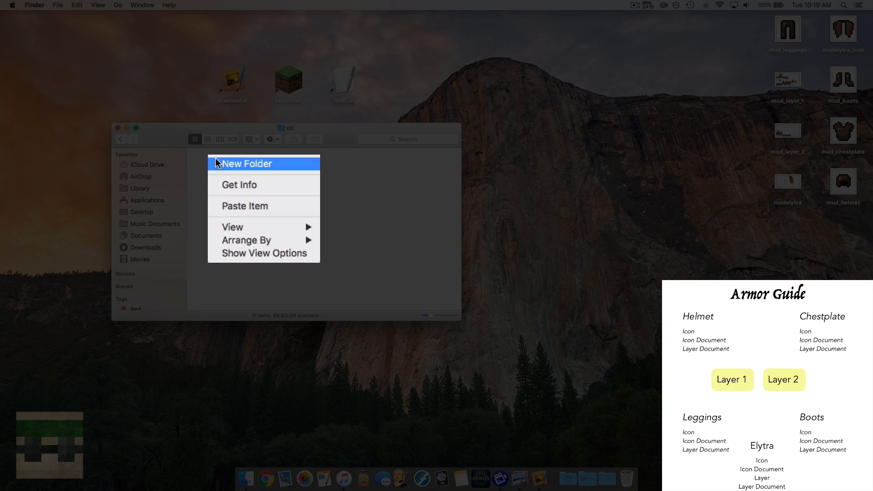
left_click(272, 162)
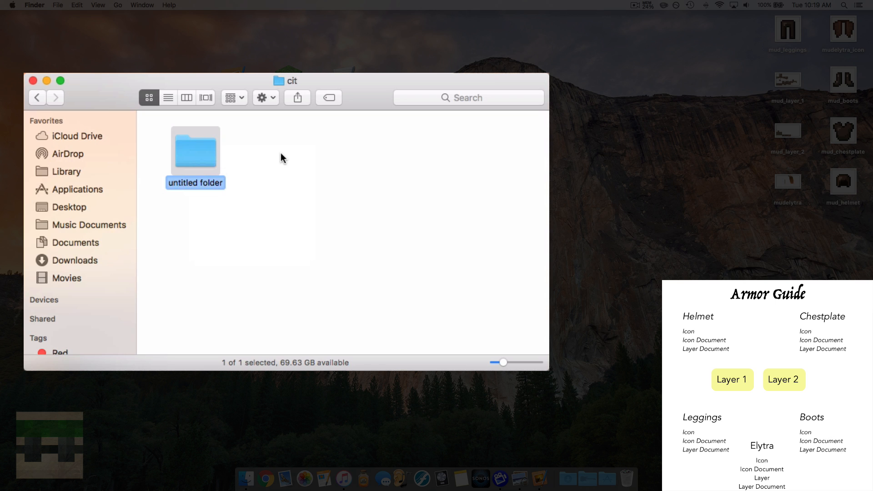
type("ar")
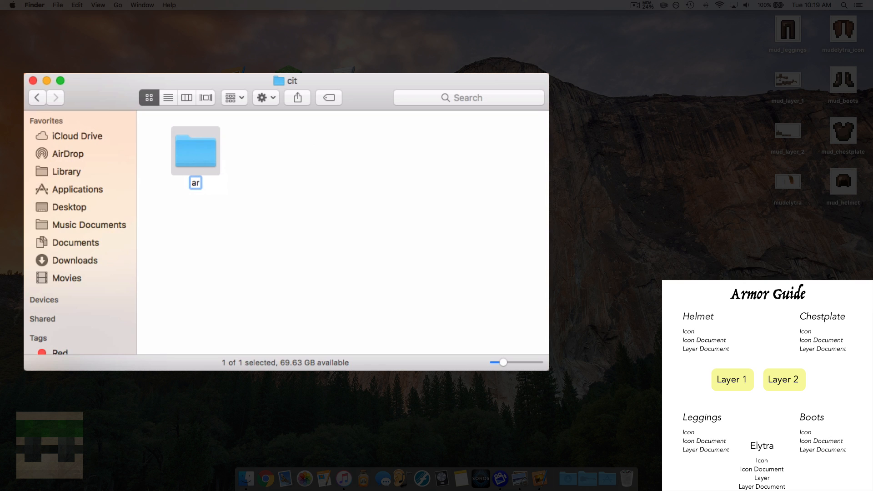
type("mor")
left_click(279, 197)
left_click(201, 152)
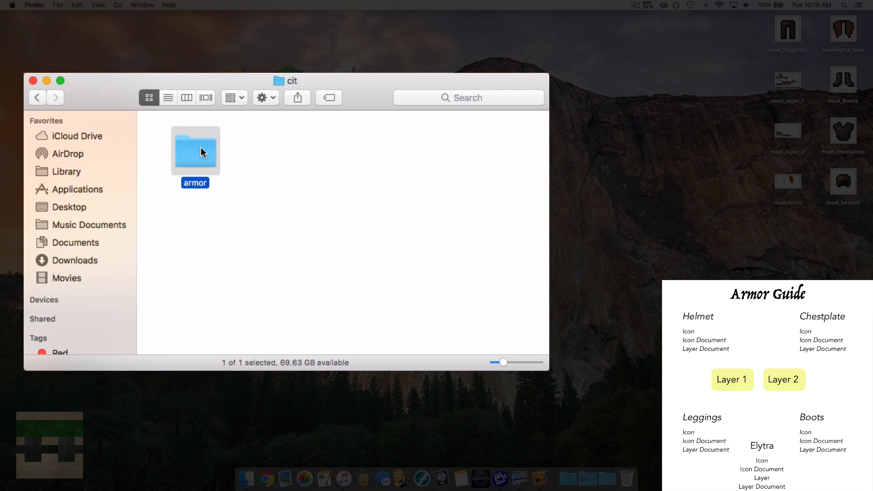
double_click(200, 152)
Move all the mud armor and elytra images from the desktop into the armor folder and tidy the icons by name
left_click_drag(782, 251, 362, 154)
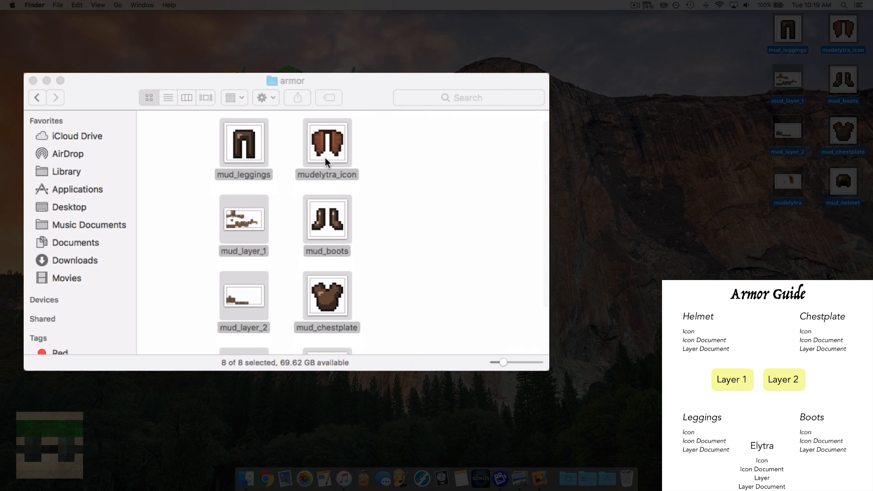
left_click(377, 154)
left_click(267, 98)
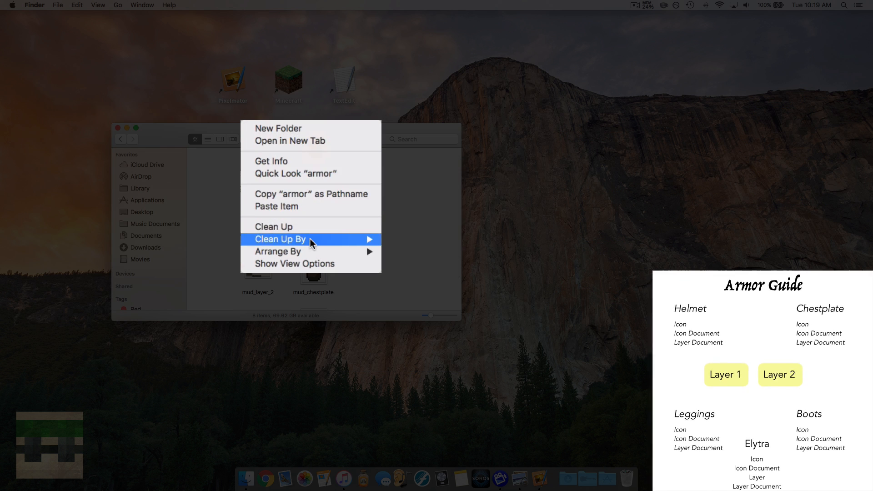
left_click(427, 219)
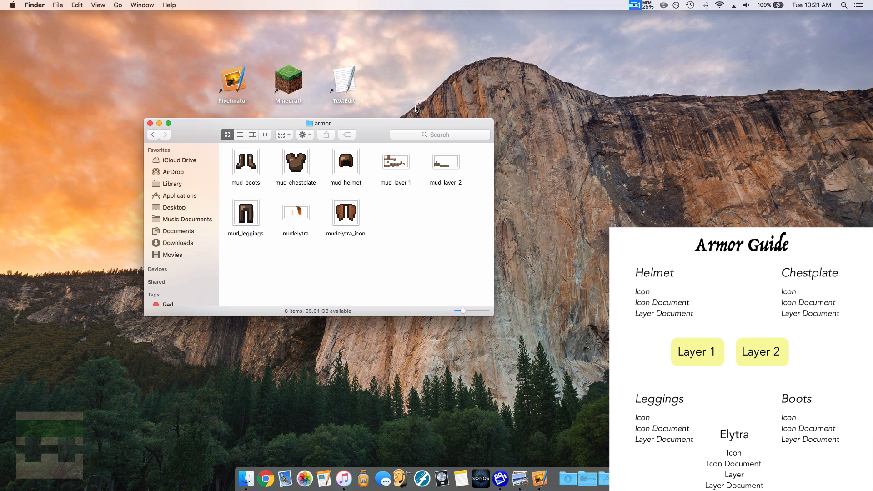
Open TextEdit with a new blank document and convert that document to plain text
left_click(348, 84)
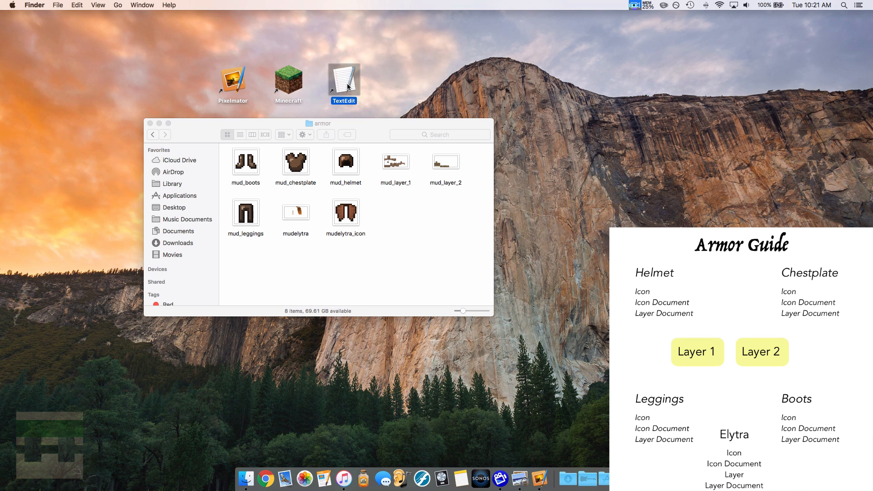
double_click(347, 83)
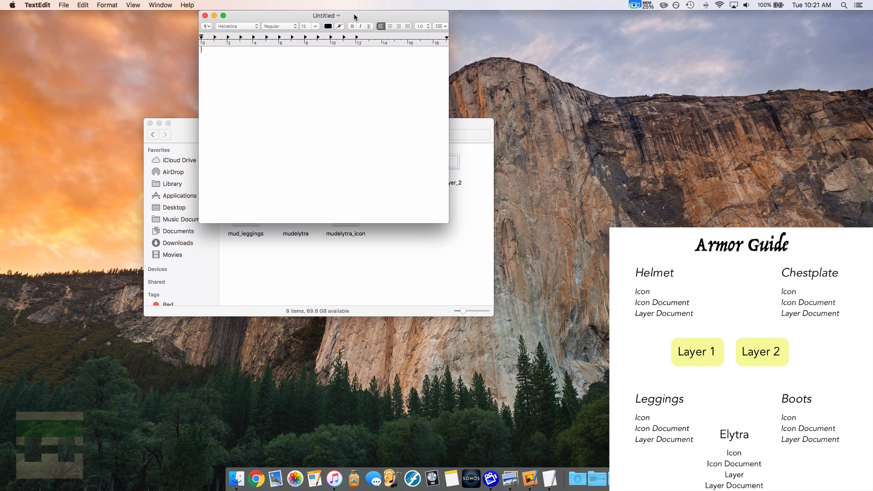
left_click_drag(355, 17, 327, 38)
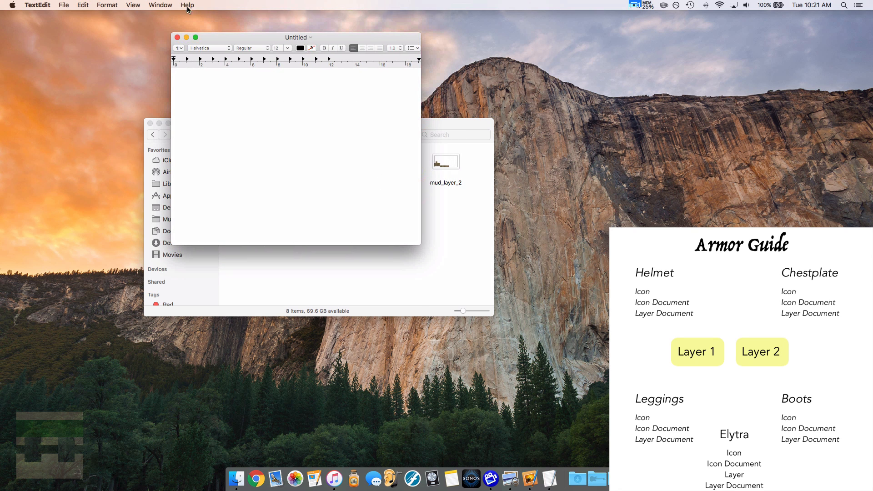
left_click(114, 5)
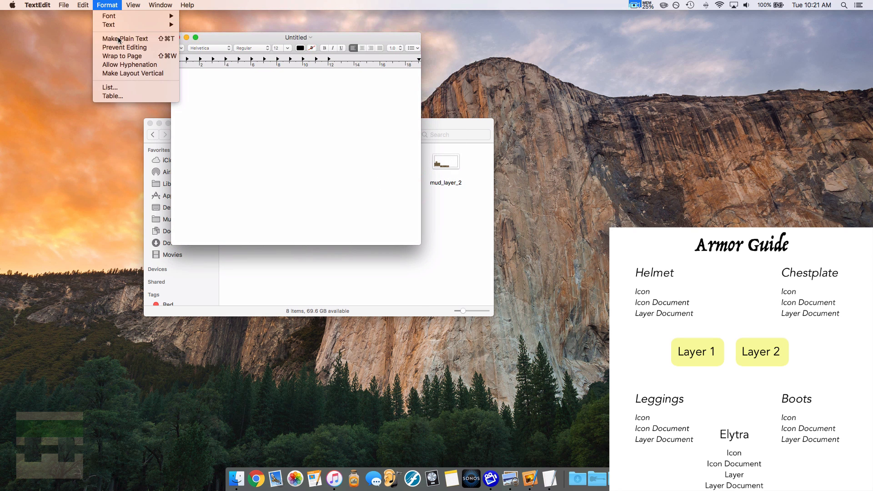
left_click(119, 40)
Check the Open and Save preferences, including the HTML encoding choices, and close the preferences unchanged
left_click(30, 3)
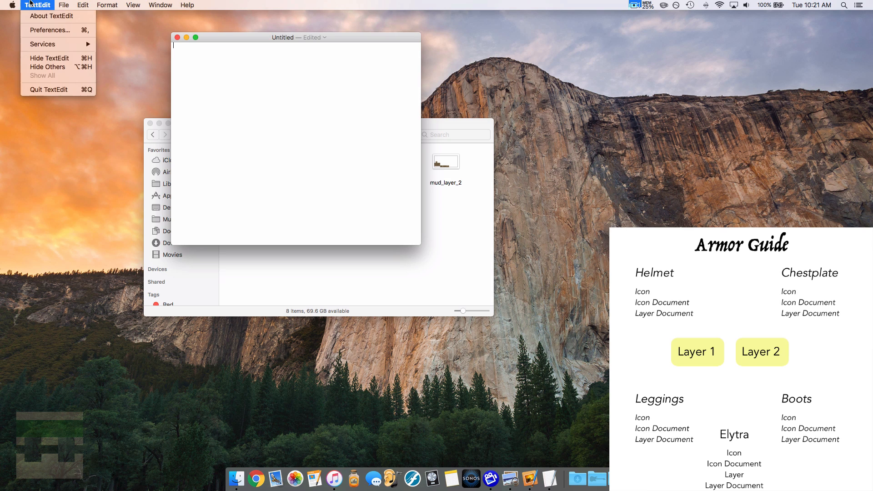
left_click(50, 30)
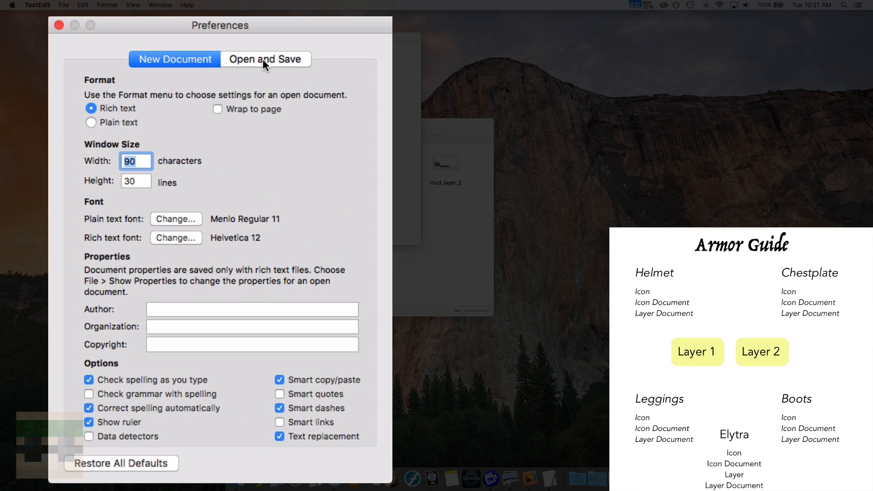
left_click(251, 109)
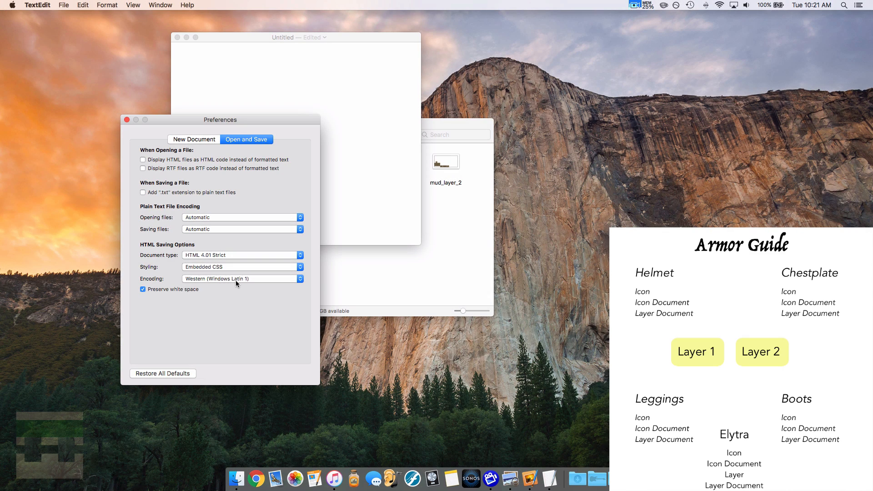
left_click(247, 300)
left_click(236, 280)
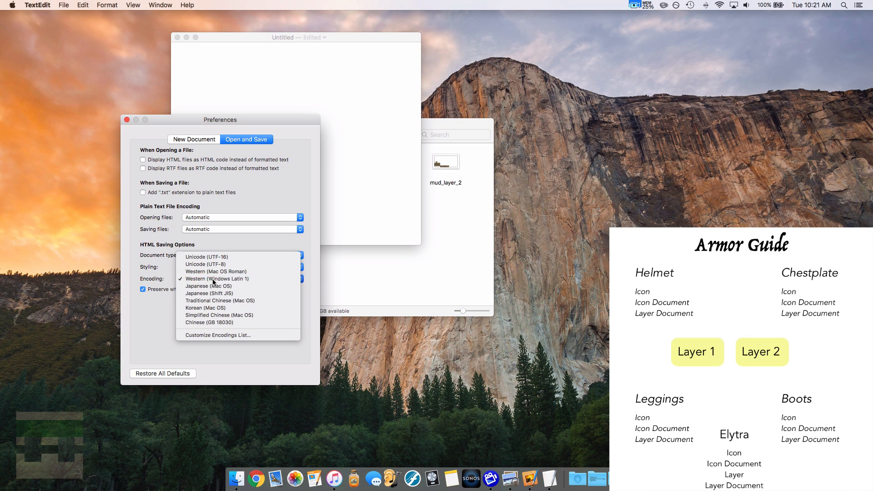
left_click(126, 119)
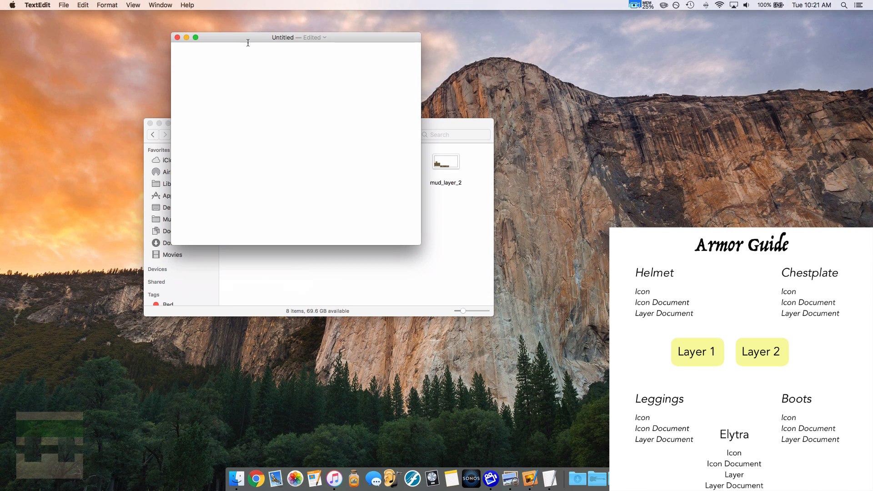
Place the text document above the armor folder window and enter type=armor as its first line
left_click_drag(247, 39, 101, 23)
left_click_drag(356, 137, 250, 264)
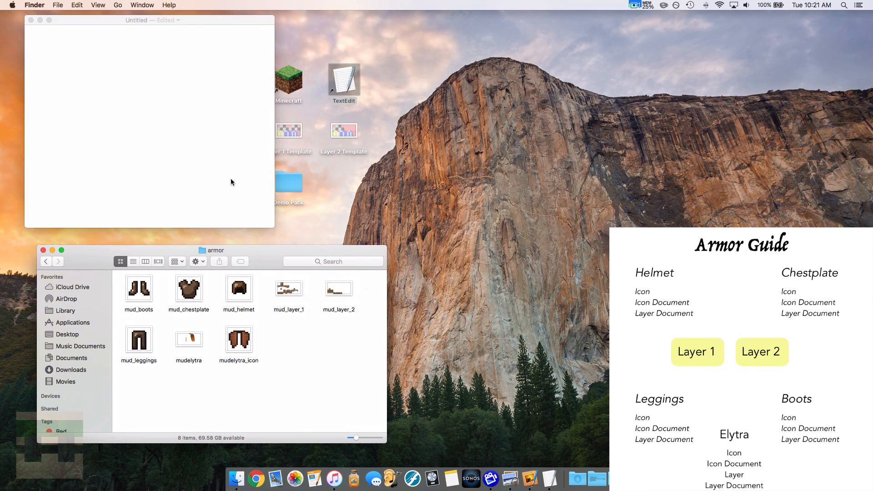
left_click(196, 24)
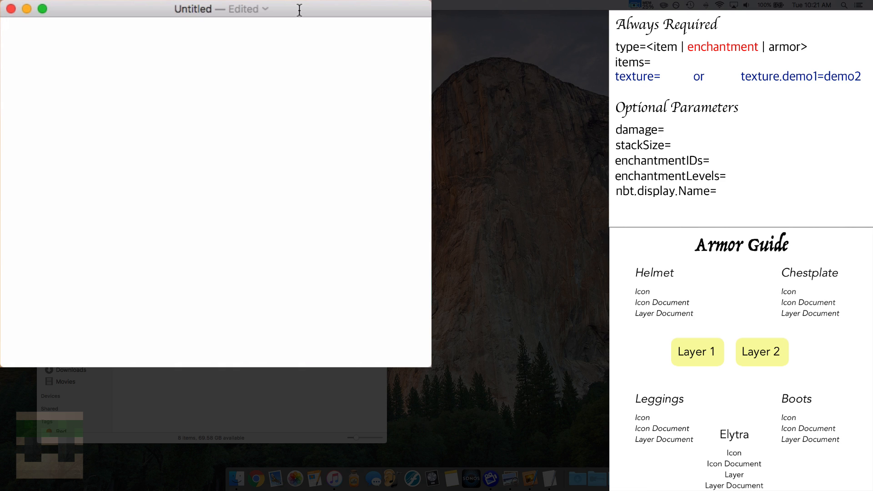
type("type=")
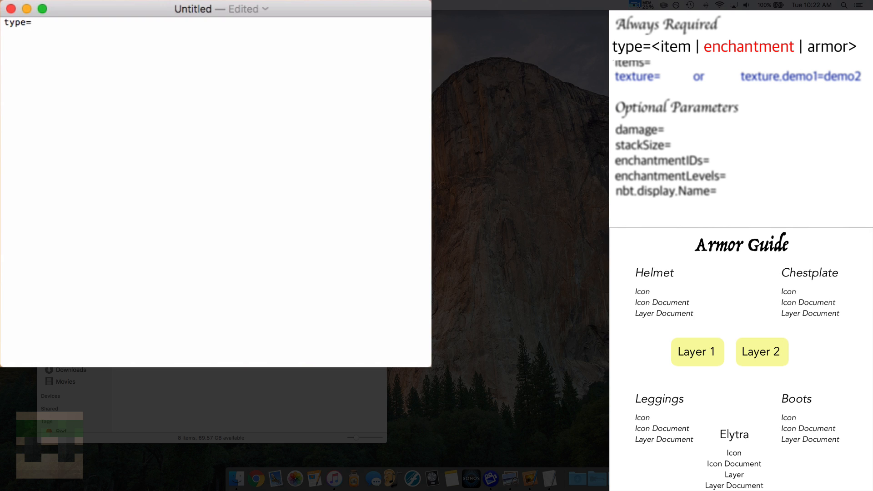
type("armor")
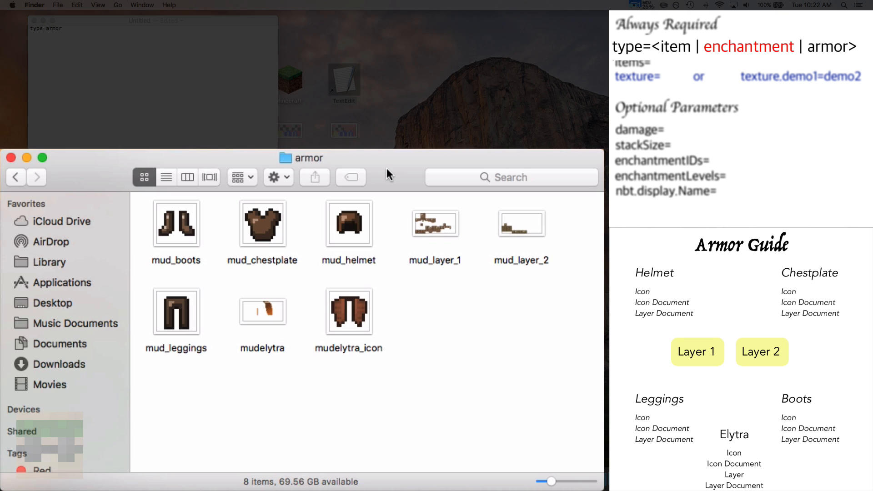
Examine the mud_layer_1, mud_layer_2 and mudelytra layer textures in the armor folder
left_click(436, 222)
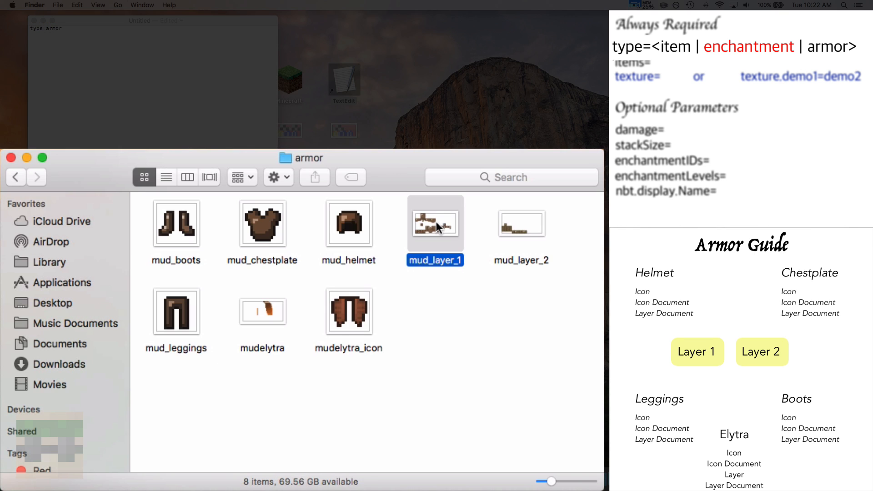
left_click(525, 233)
left_click(260, 318)
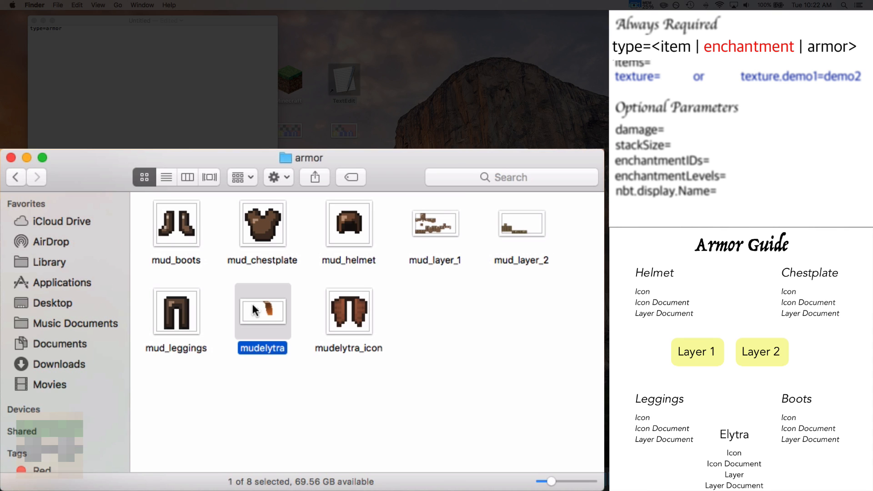
left_click(431, 236)
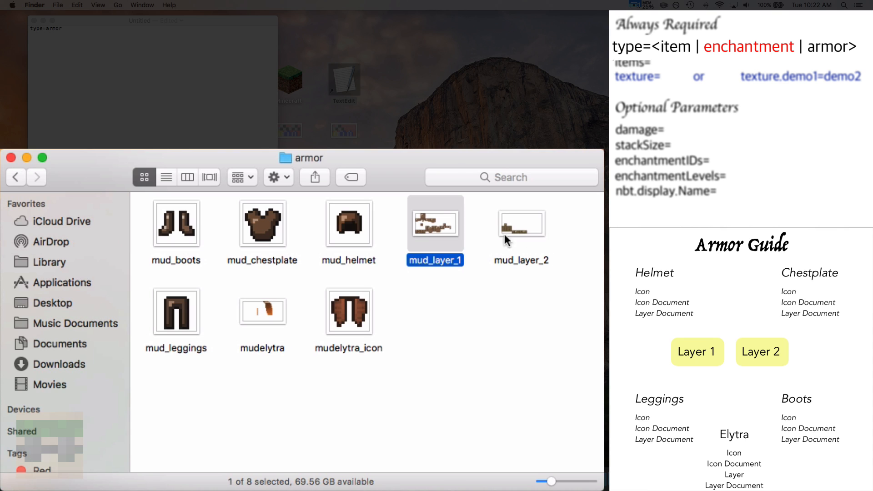
left_click(504, 233)
left_click(282, 307)
left_click(429, 228)
left_click(510, 229)
Return to the text document and add a second line reading items= below type=armor
left_click(148, 119)
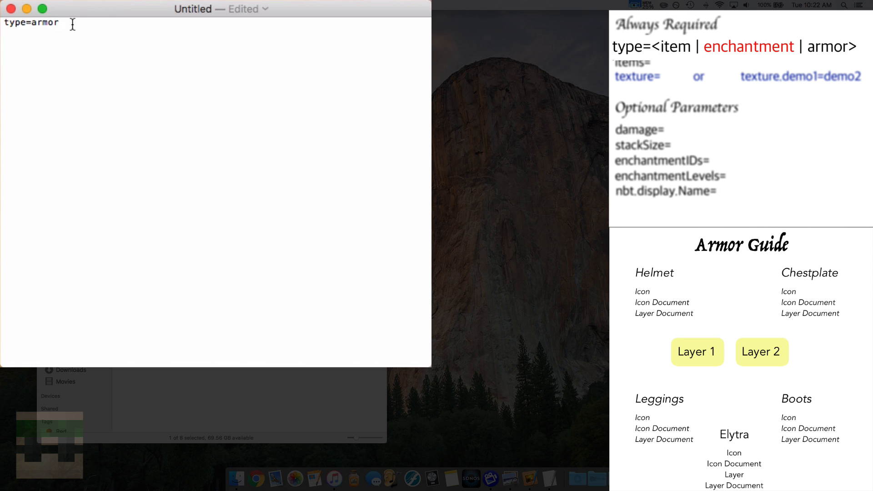
key("Return")
type("items=")
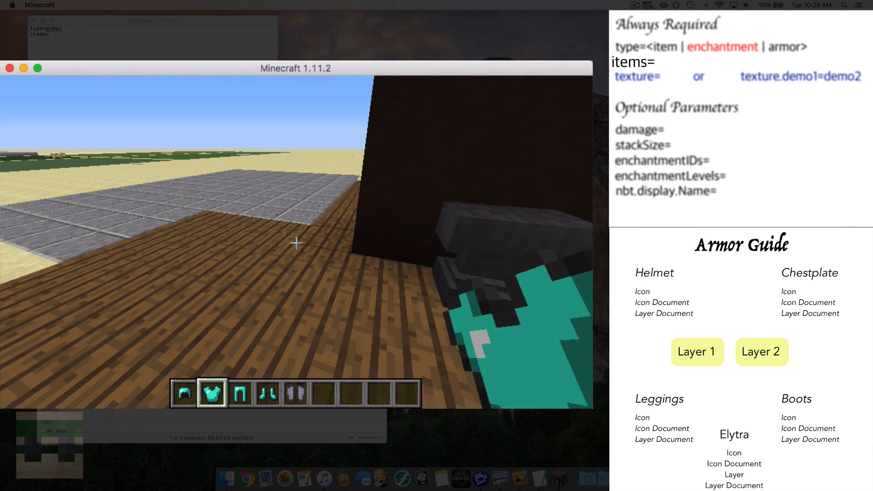
Look up the diamond helmet's item ID in Minecraft using advanced tooltips, and complete the document's second line as items=310
key("F3+h")
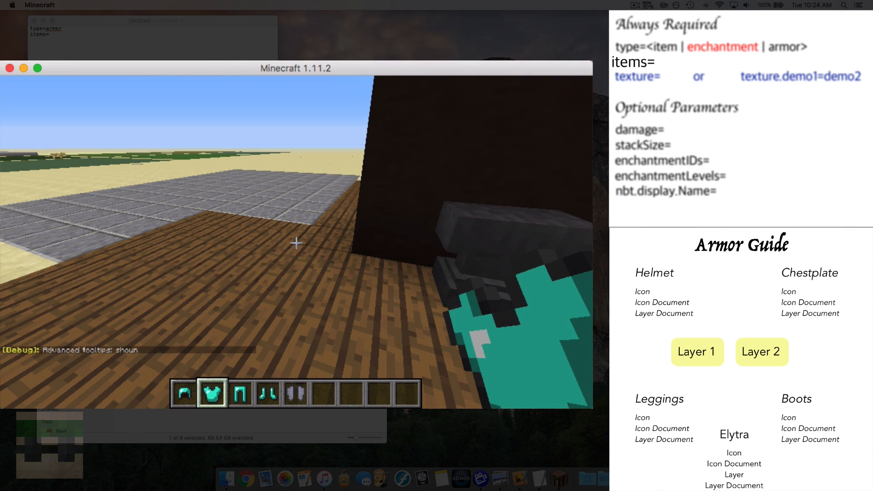
key("e")
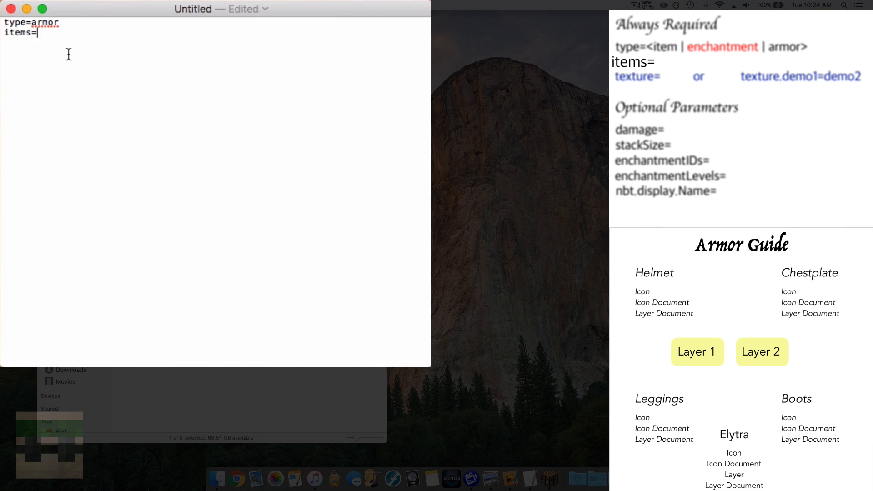
type("310")
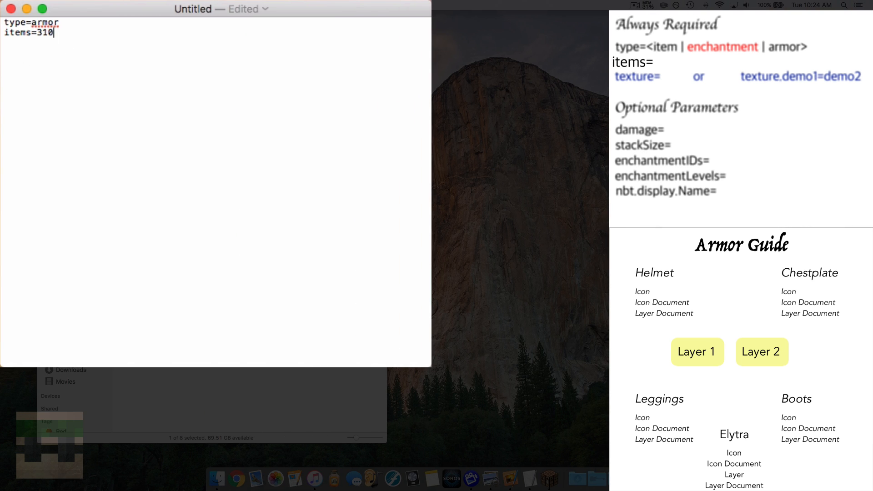
key("Return")
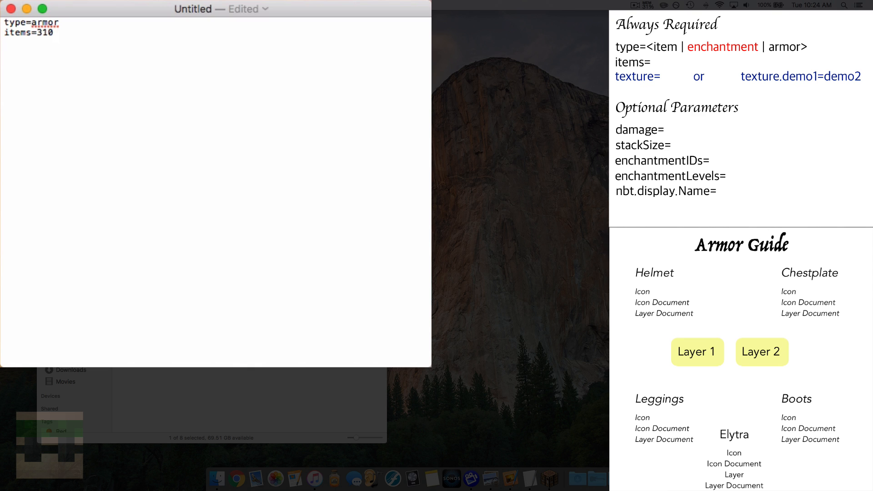
Add the line texture.diamond_layer_1=mud_layer_1 below the items line
type("texture=")
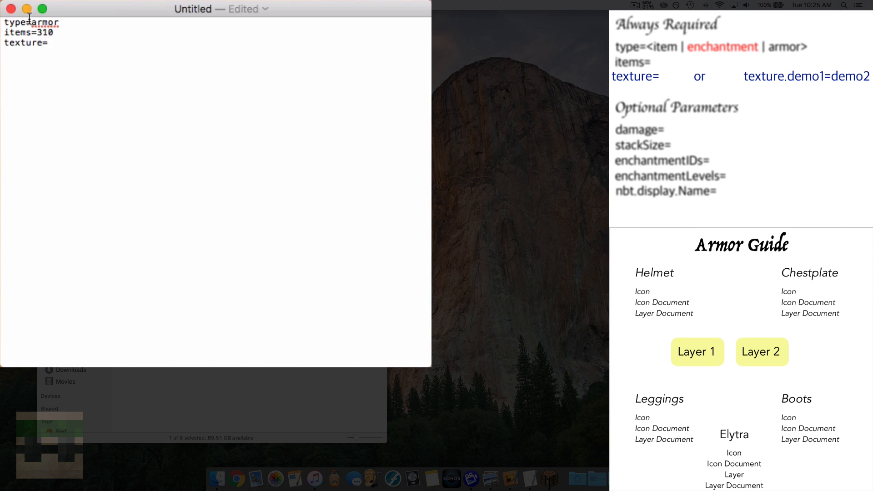
key("BackSpace")
type(".")
type("diamond_layer_1")
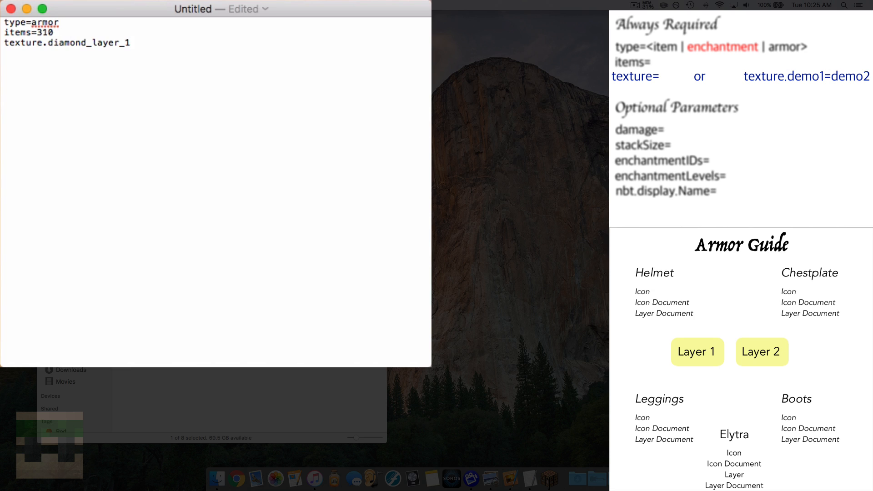
type("=mud_layer_1")
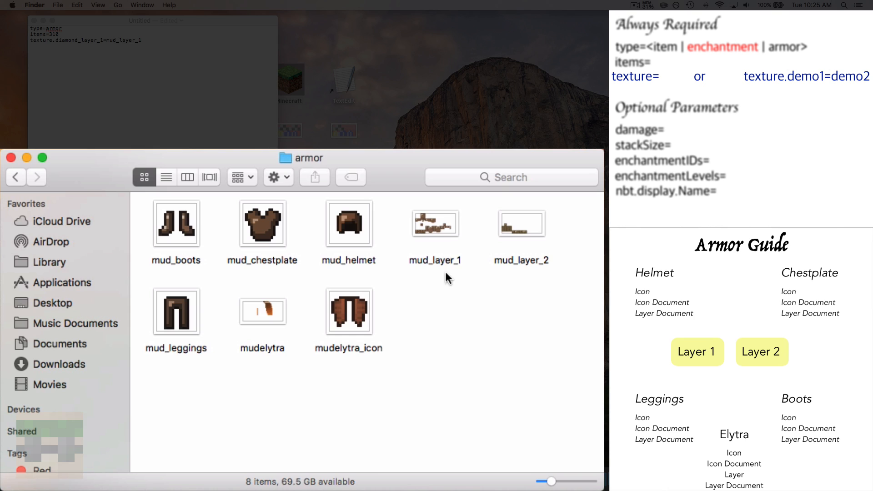
Check the mud_layer_1 file in the armor folder and start a new line below the document's texture line
left_click(444, 235)
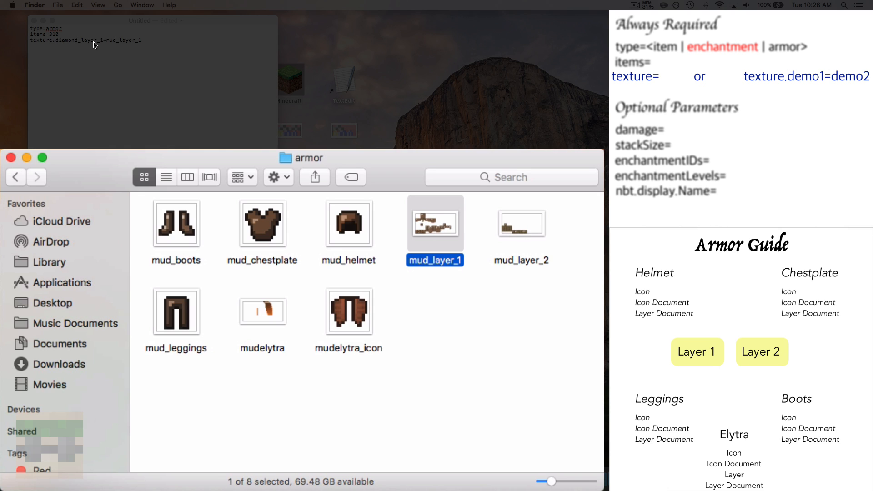
left_click(143, 48)
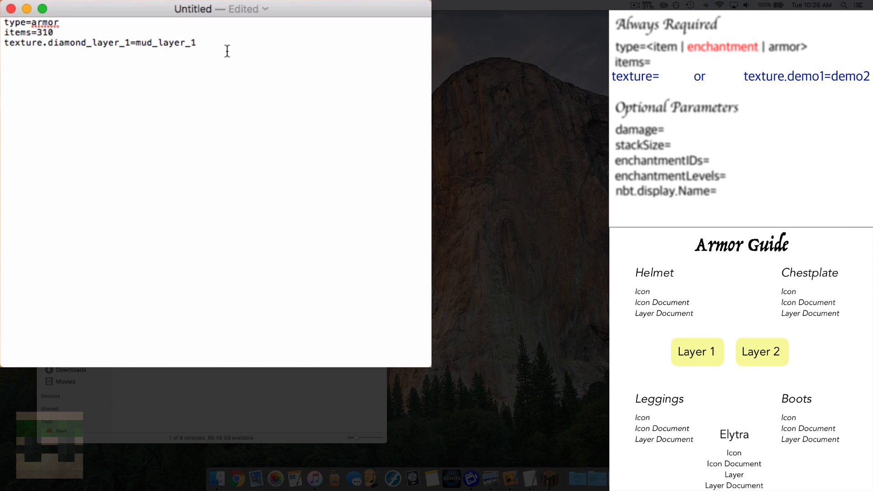
key("Return")
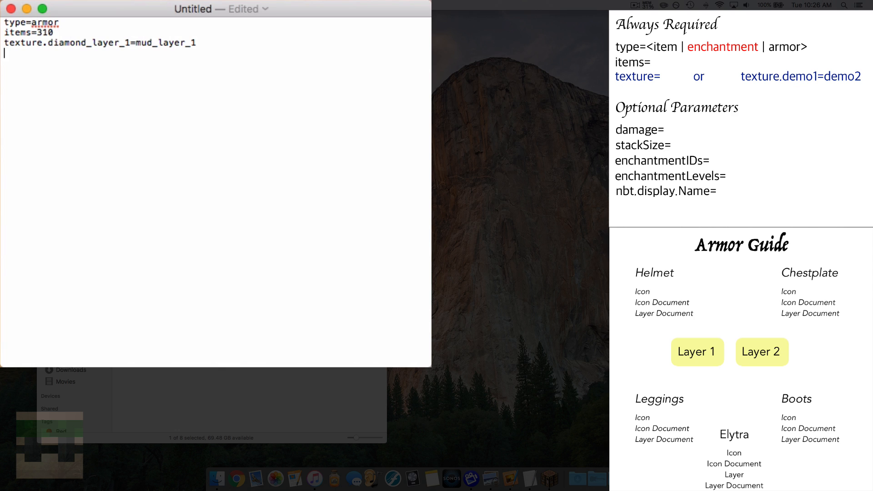
Add the line nbt.display.Name=ipattern:Mud Helmet below the texture line of the document
type("nbt.display.Name")
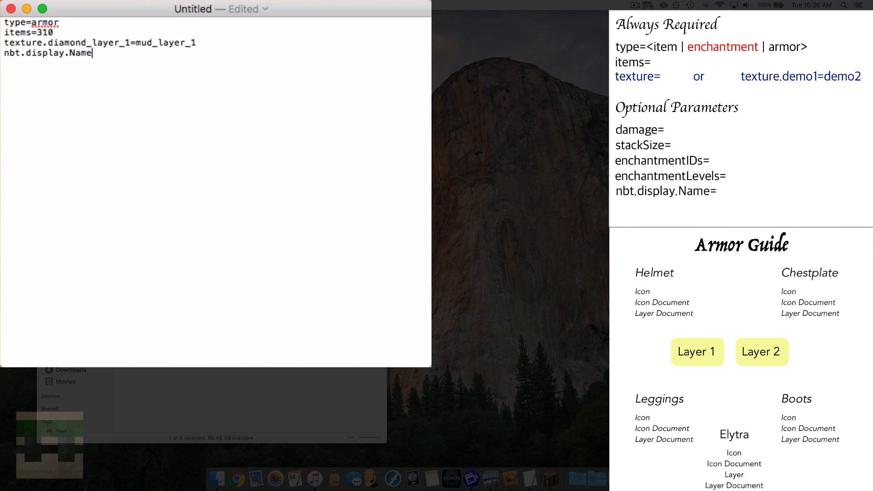
type("=ipattern_Mud Helmet")
key("Left")
key("Left")
key("Left")
key("Left")
key("Left")
key("Left")
key("Left")
key("Left")
key("Left")
key("Left")
key("Left")
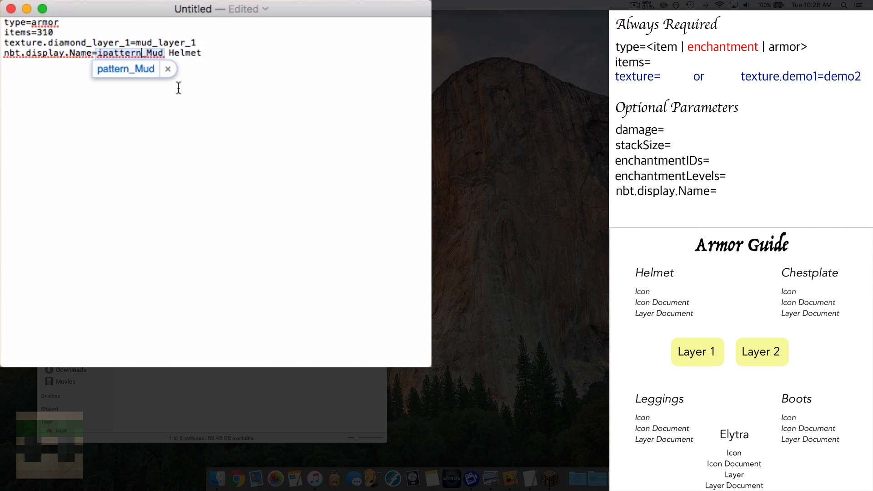
key("Delete")
type(":")
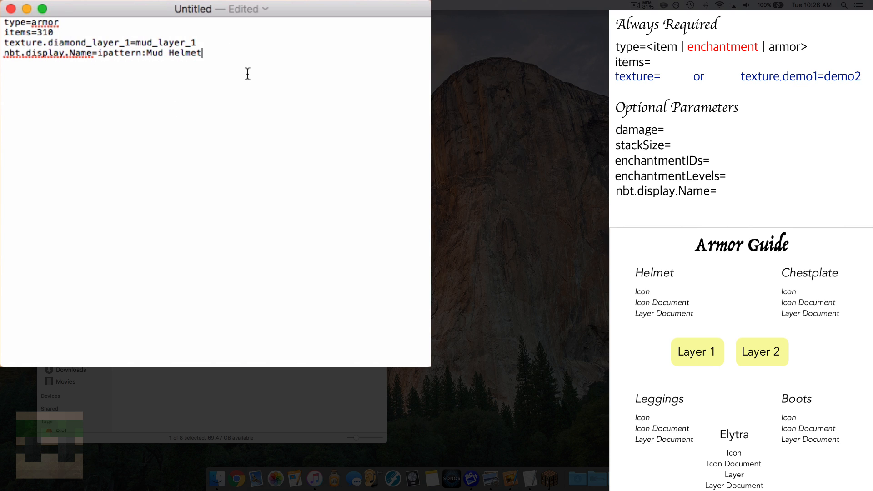
left_click(247, 74)
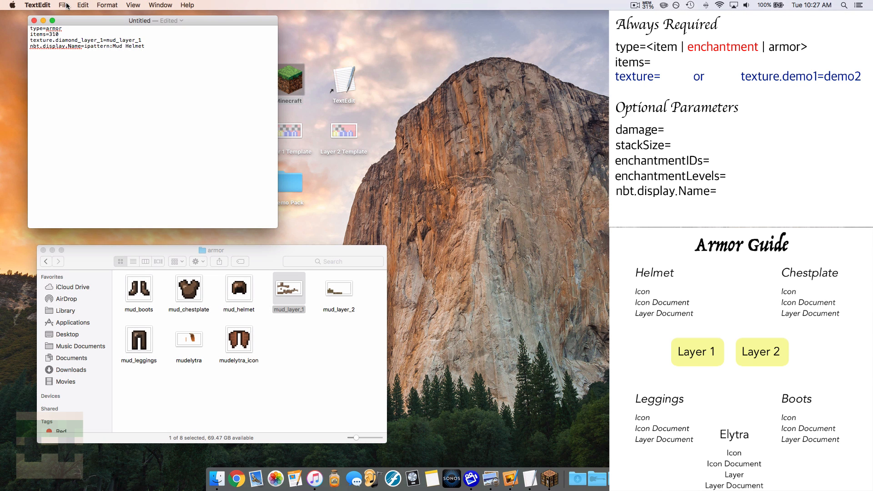
Save the document to the Desktop as mud_helmet_layer.properties with Western (Windows Latin 1) encoding
left_click(66, 6)
left_click(73, 59)
left_click(155, 91)
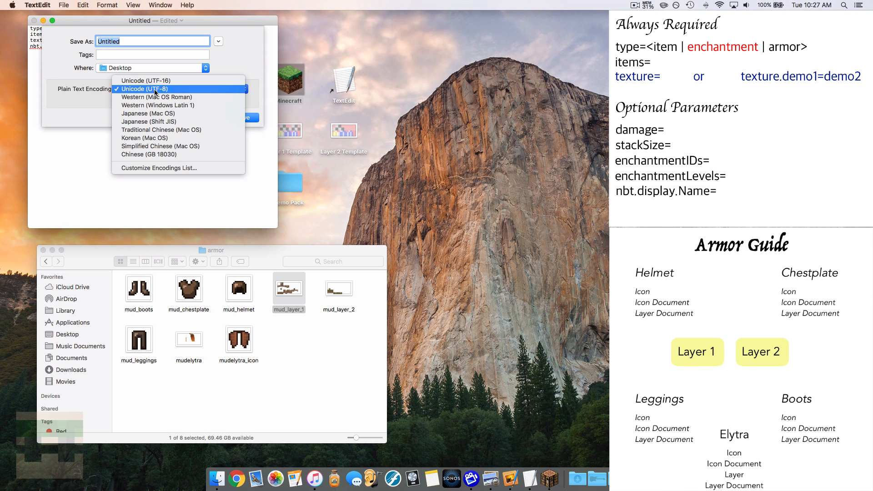
left_click(155, 105)
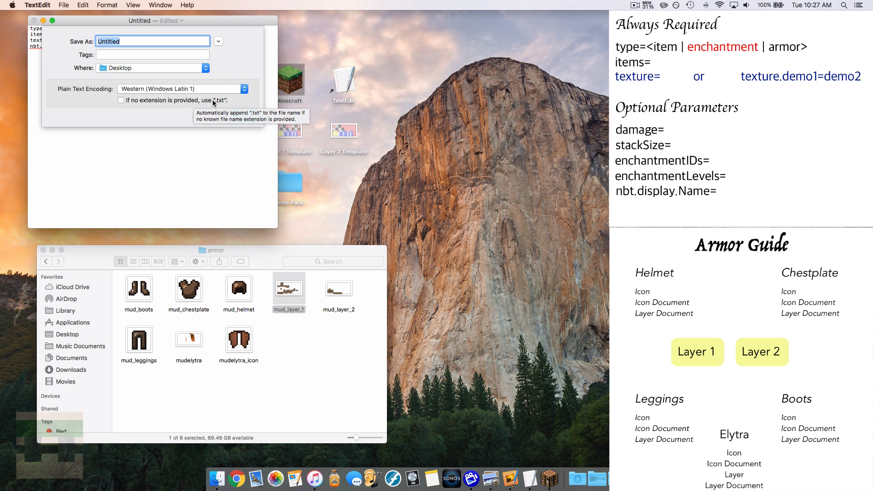
double_click(132, 41)
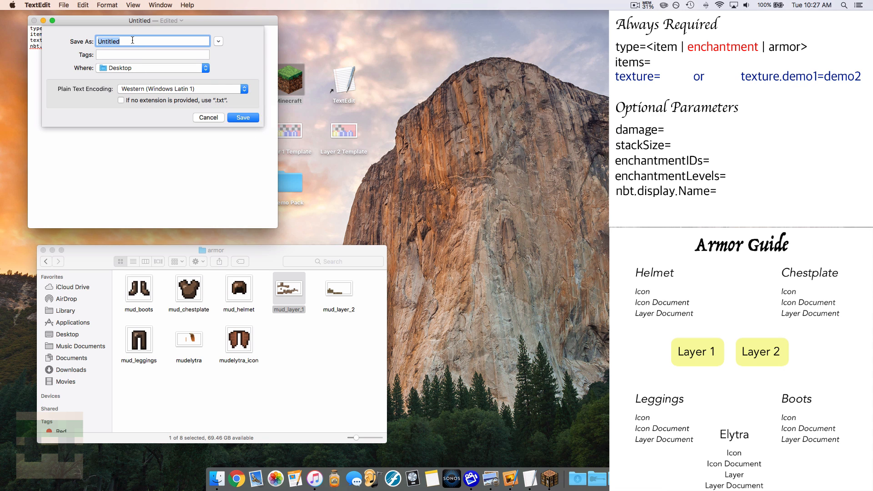
key("BackSpace")
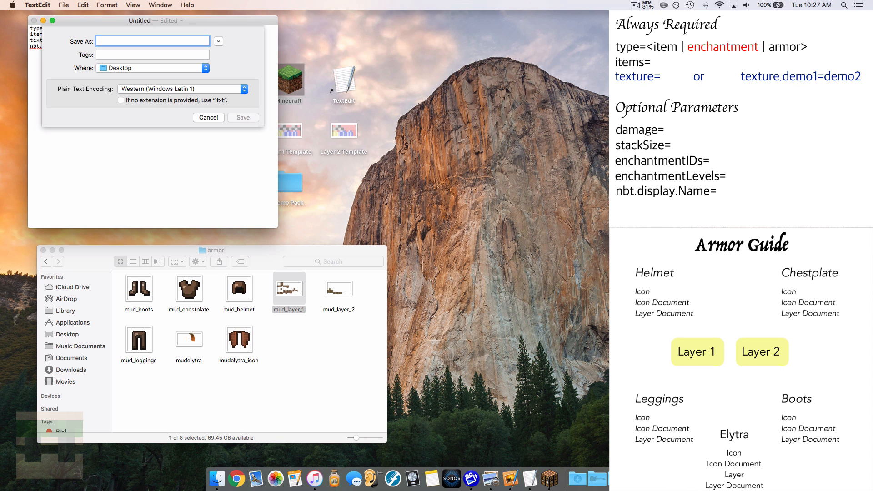
type("mud_hel")
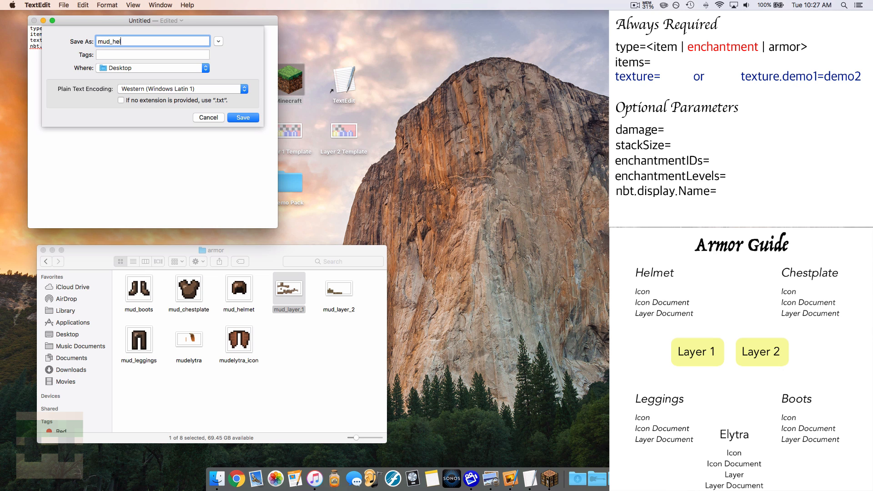
type("met_layer.properties")
left_click(230, 118)
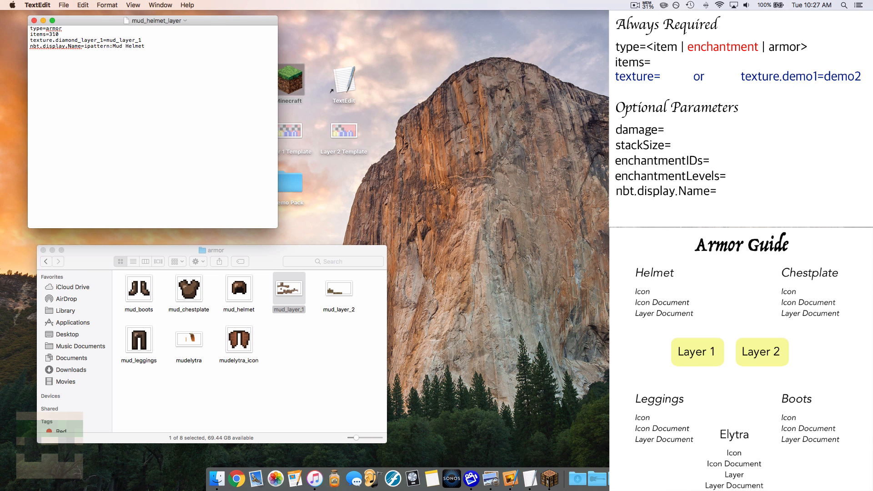
left_click(335, 348)
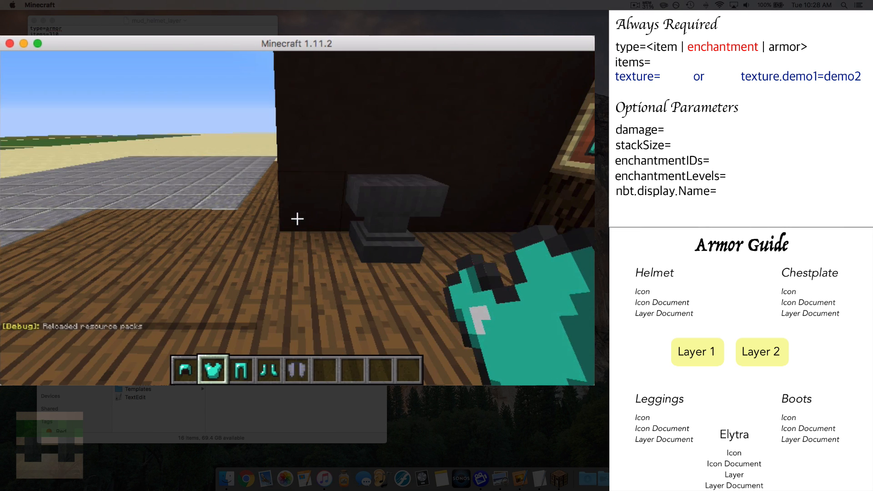
Rename the diamond helmet to "mud helmet" at the Minecraft anvil and return it to the first hotbar slot
right_click(298, 219)
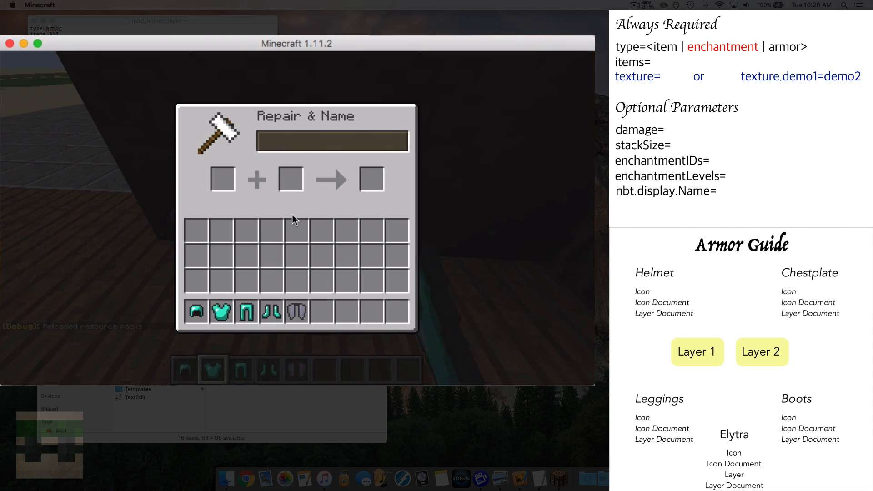
left_click(206, 304)
left_click(223, 179)
key("BackSpace")
key("BackSpace")
key("BackSpace")
key("BackSpace")
key("BackSpace")
key("BackSpace")
key("BackSpace")
key("BackSpace")
key("BackSpace")
key("BackSpace")
key("BackSpace")
key("BackSpace")
key("BackSpace")
key("BackSpace")
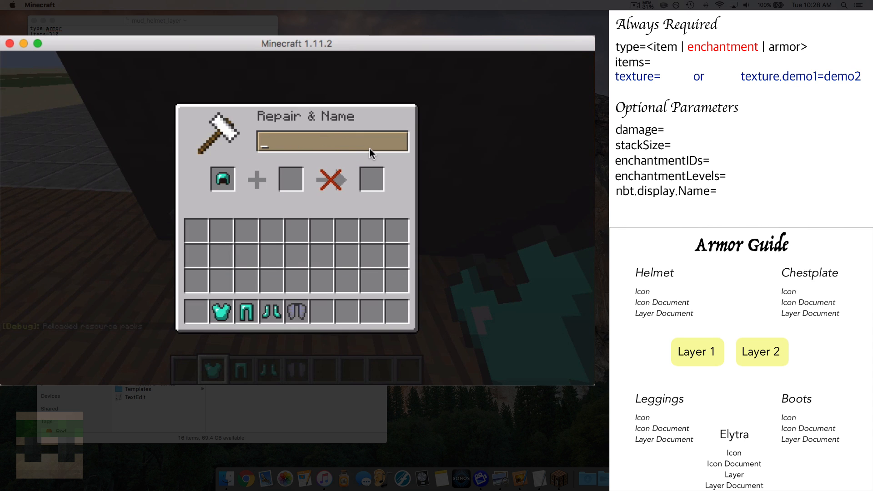
type("mud helme")
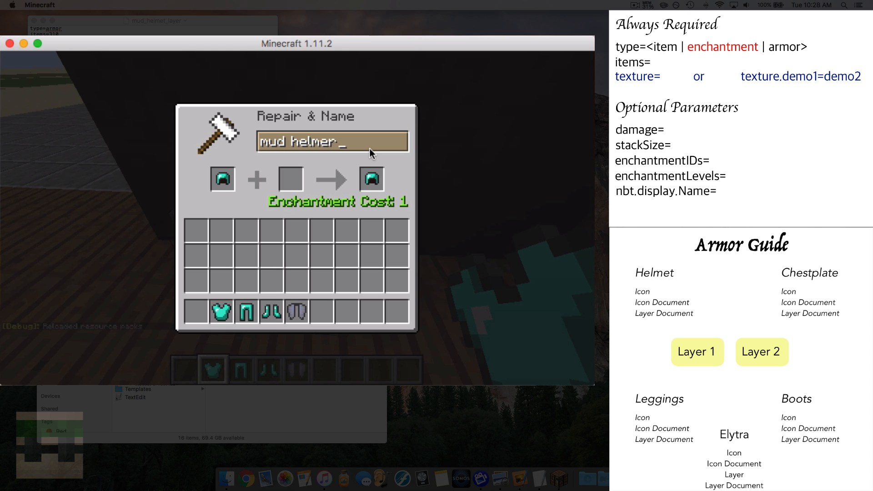
type("t")
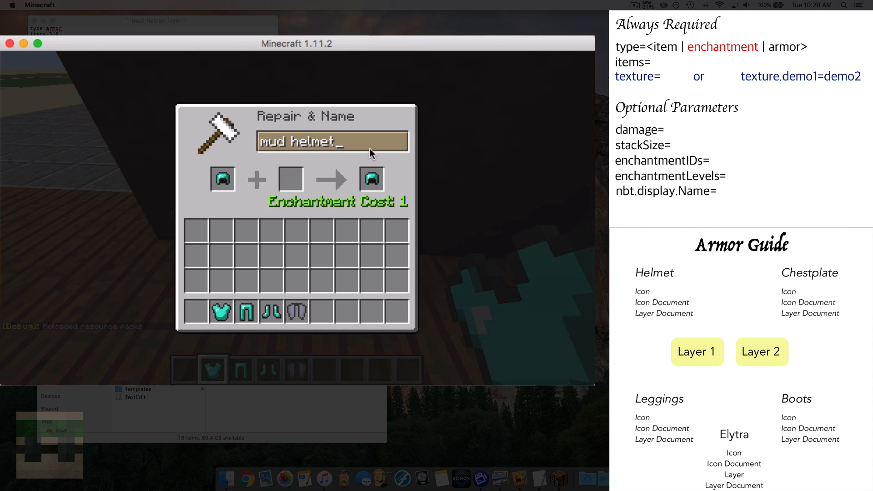
left_click(375, 179)
left_click(196, 311)
key("Escape")
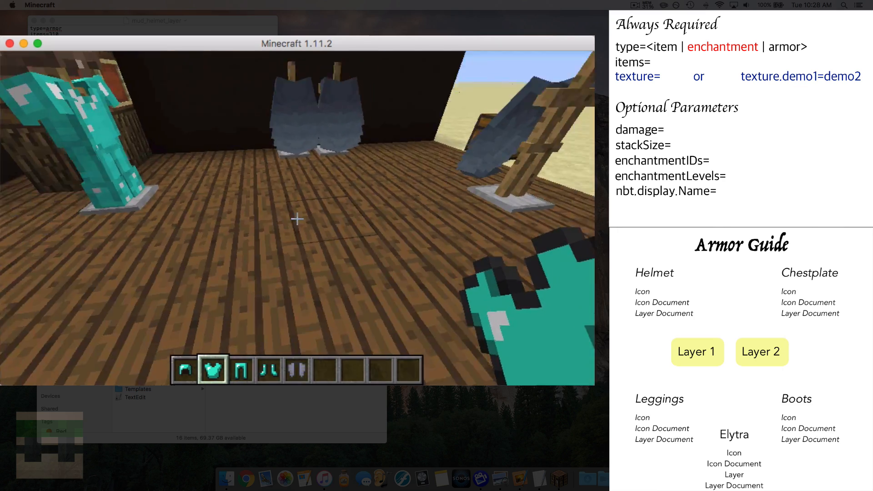
Equip the mud helmet on the armor stand wearing only an elytra
key("1")
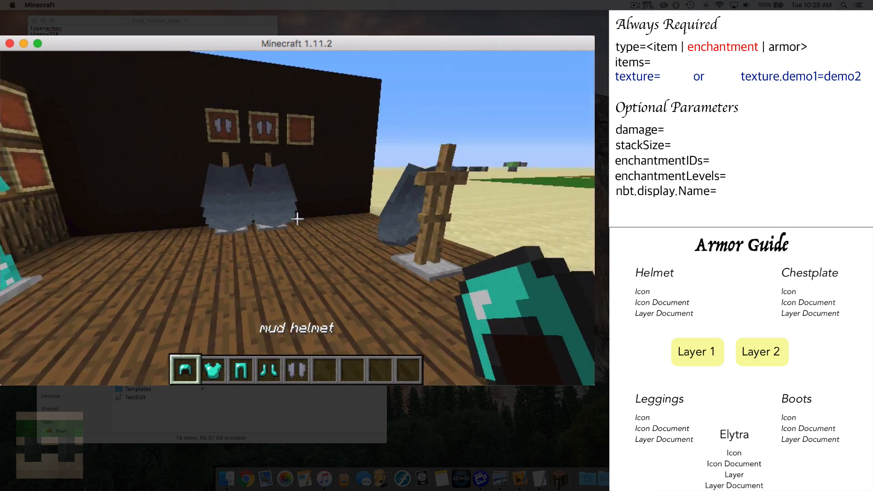
key("w")
right_click(298, 219)
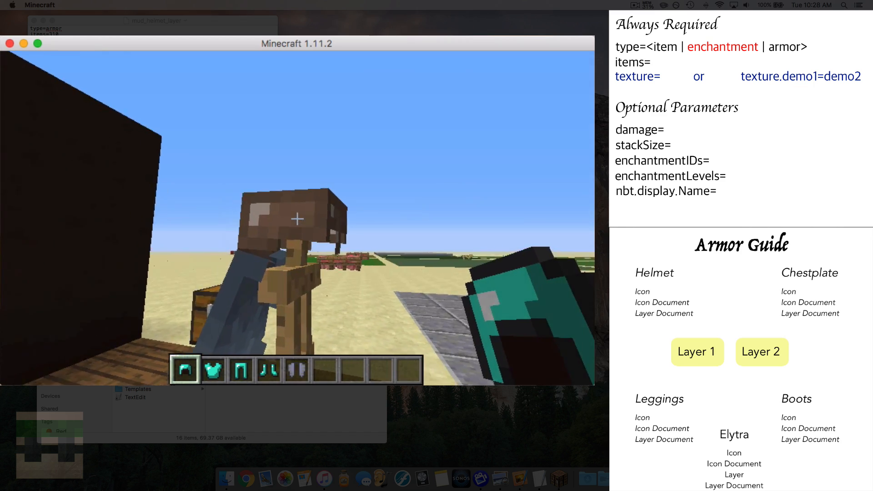
Examine the mud helmet on the armor stand from several sides and check its icon and tooltip in the inventory
key("d")
key("a")
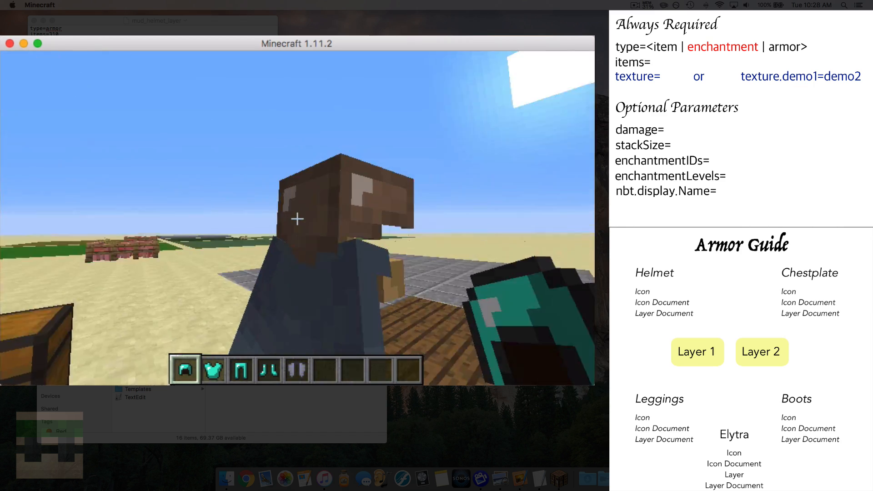
key("s")
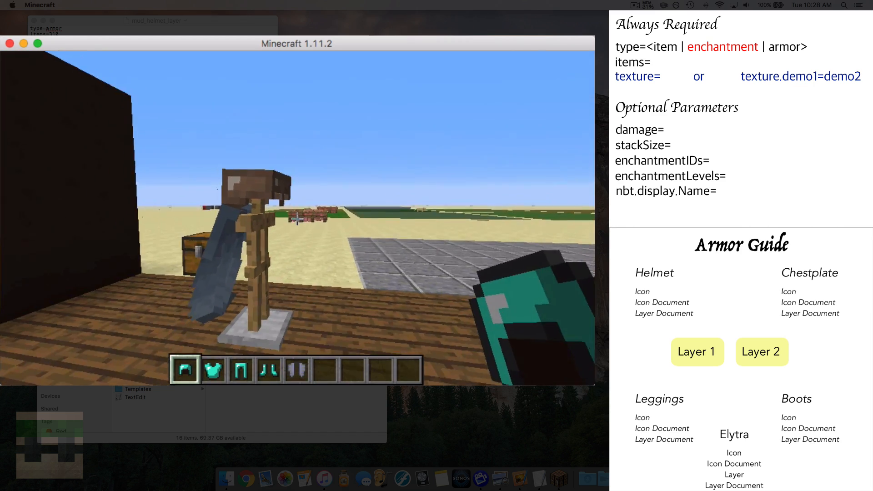
key("e")
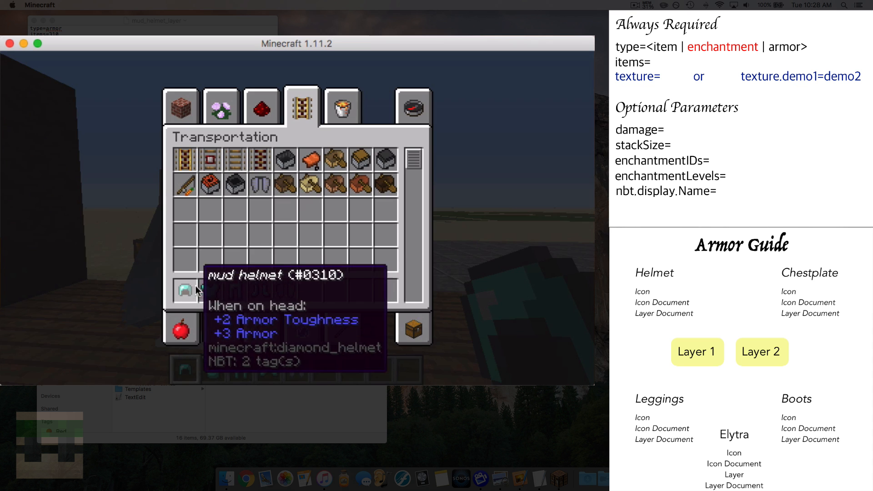
key("e")
key("6")
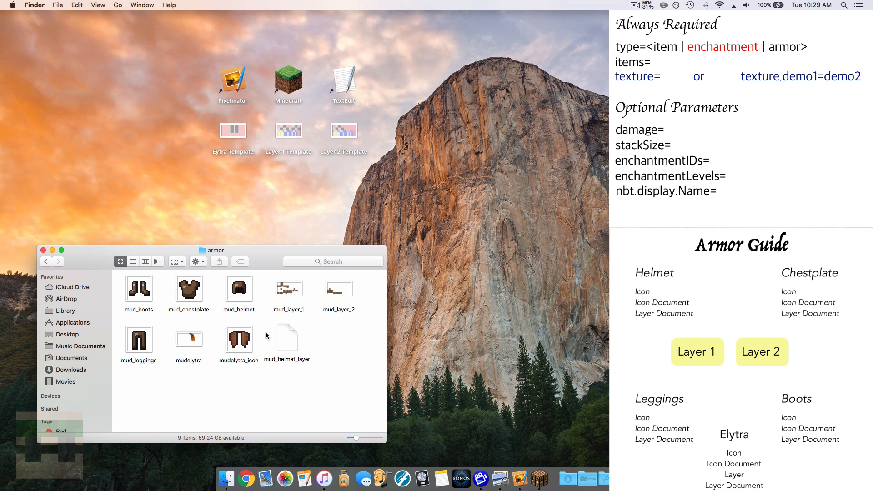
Open a new TextEdit document, convert it to plain text and place its window above the armor folder
double_click(341, 79)
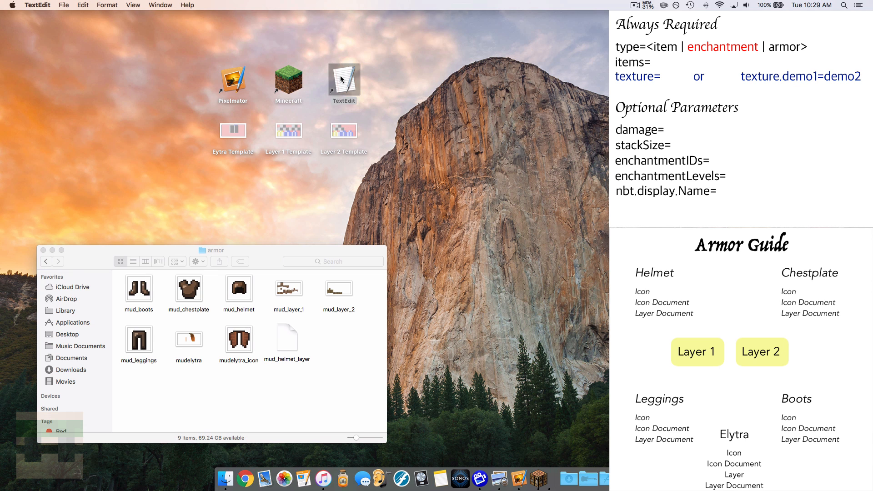
left_click(112, 5)
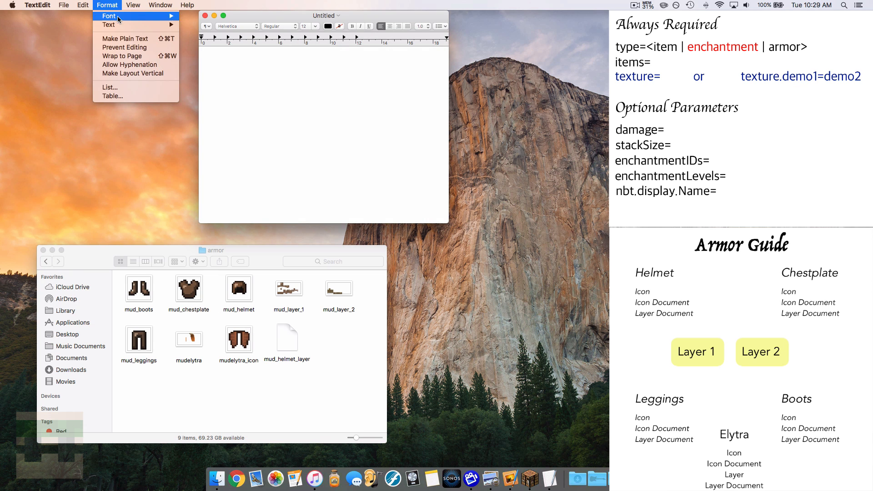
left_click(125, 38)
left_click_drag(381, 16, 250, 37)
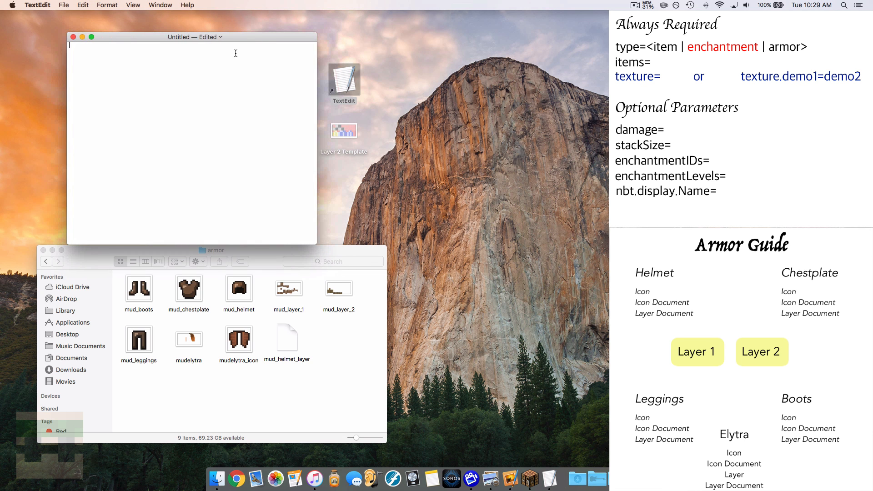
Write the lines type=item, items=310 and texture=mud_helmet in the new document
type("tyoe")
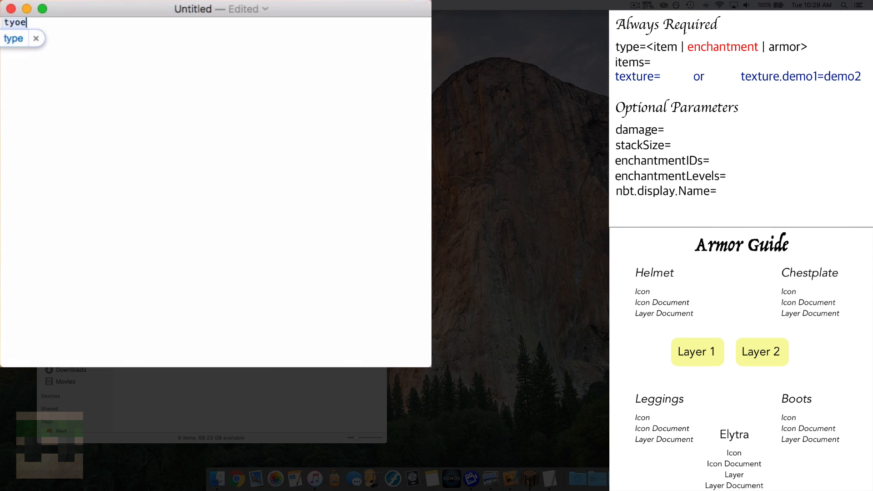
key("BackSpace")
type("=")
key("BackSpace")
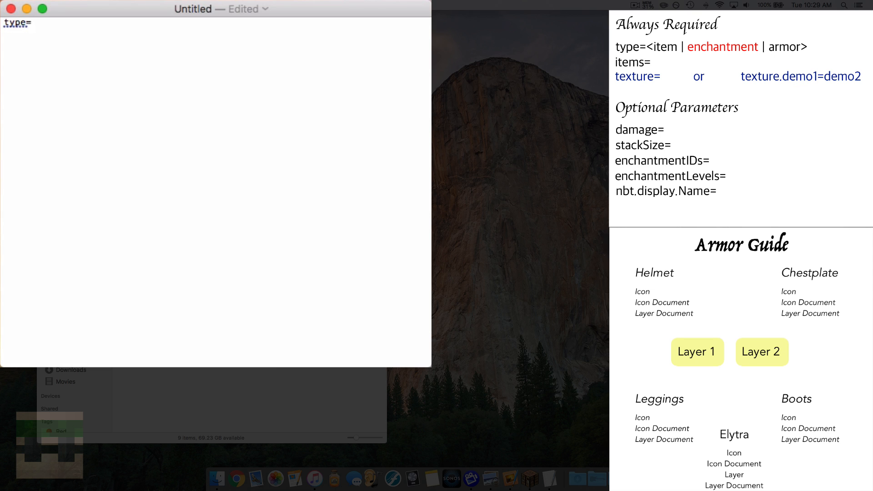
type("item")
key("Return")
type("items=310")
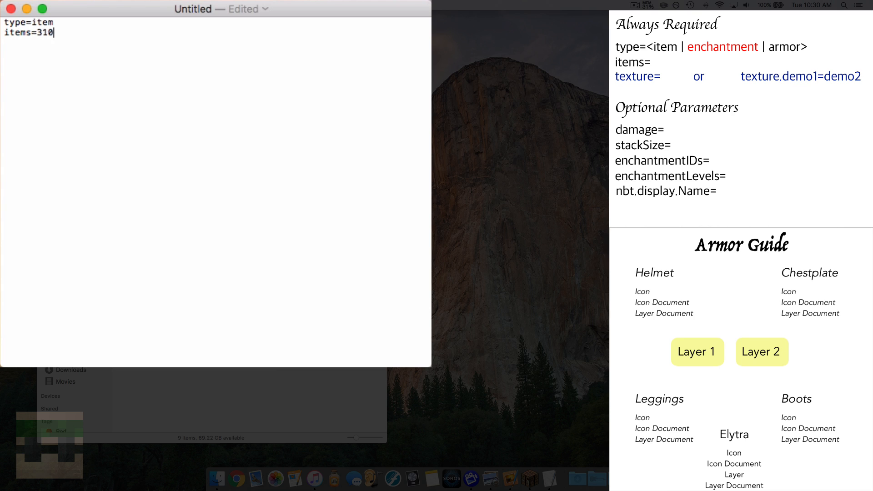
key("Return")
type("texture=mud_helmet")
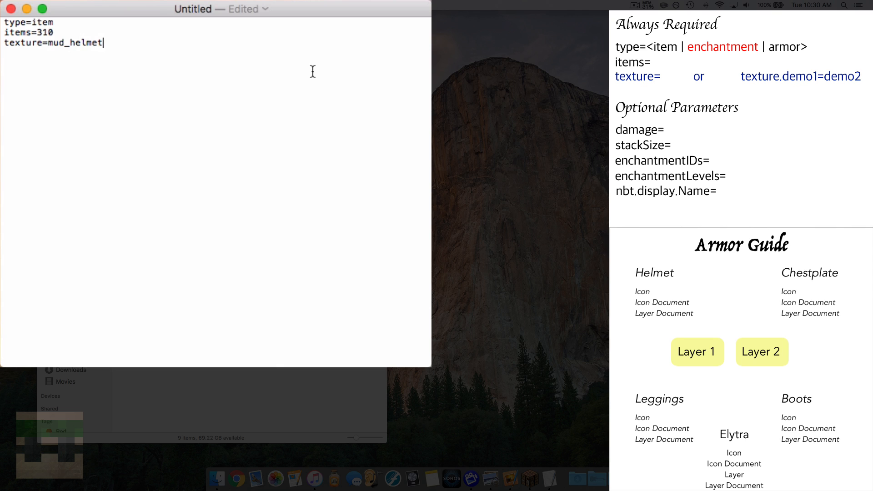
Save the document to the Desktop as mud_helmet_icon.properties with Western (Windows Latin 1) encoding
key("super+s")
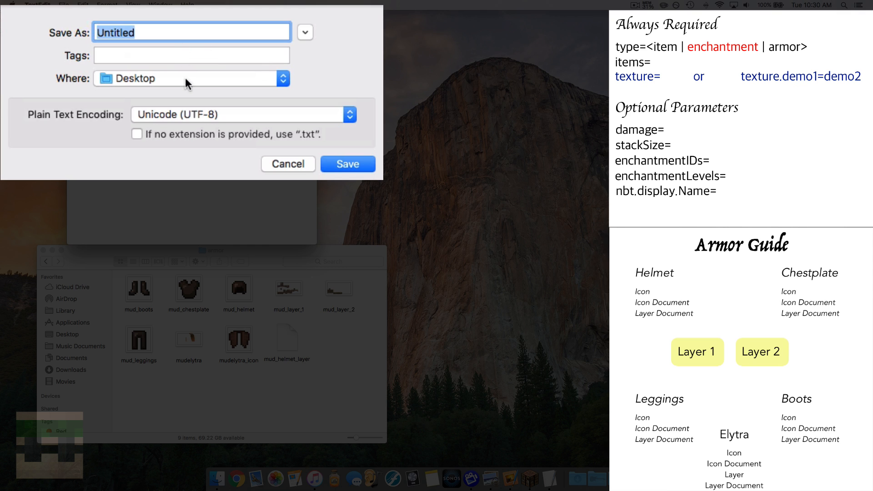
left_click(187, 115)
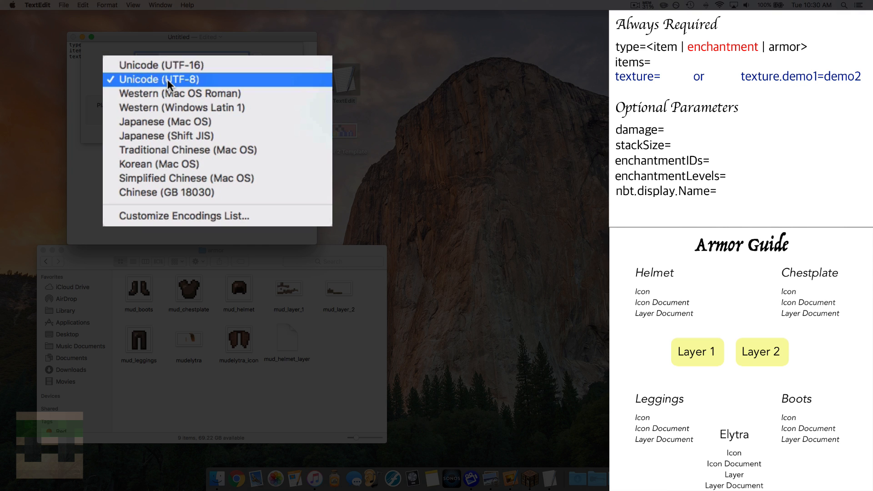
left_click(168, 107)
key("BackSpace")
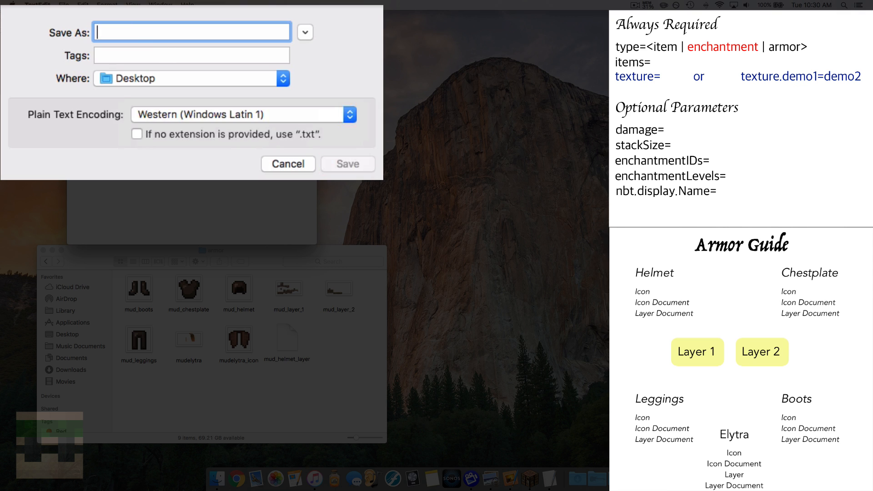
type("mud")
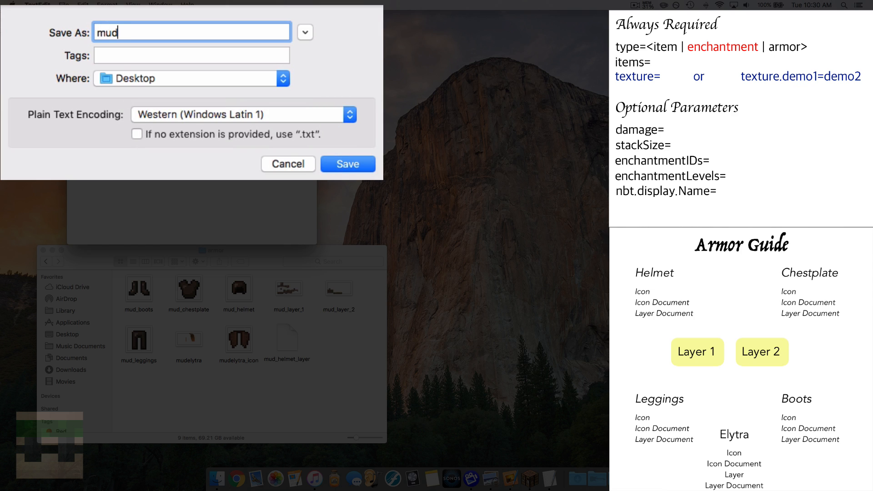
type("_helmet_icon.")
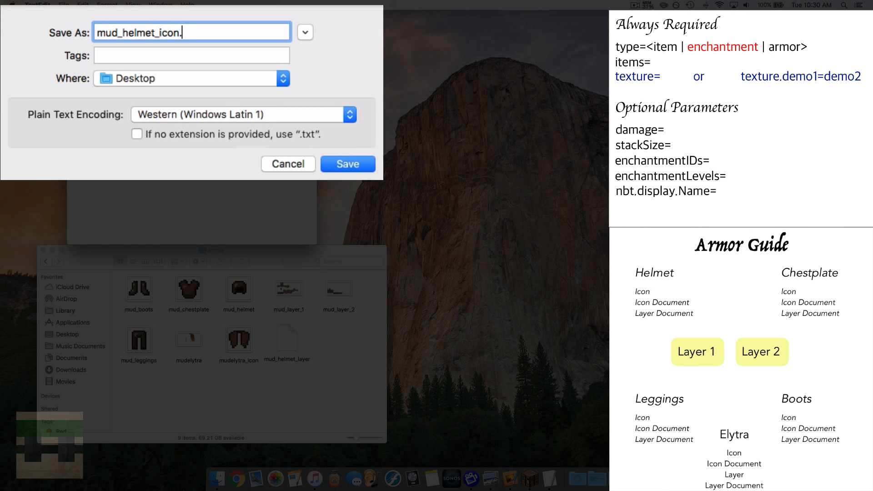
type("propertiues")
key("BackSpace")
key("BackSpace")
key("BackSpace")
type("es")
left_click(340, 163)
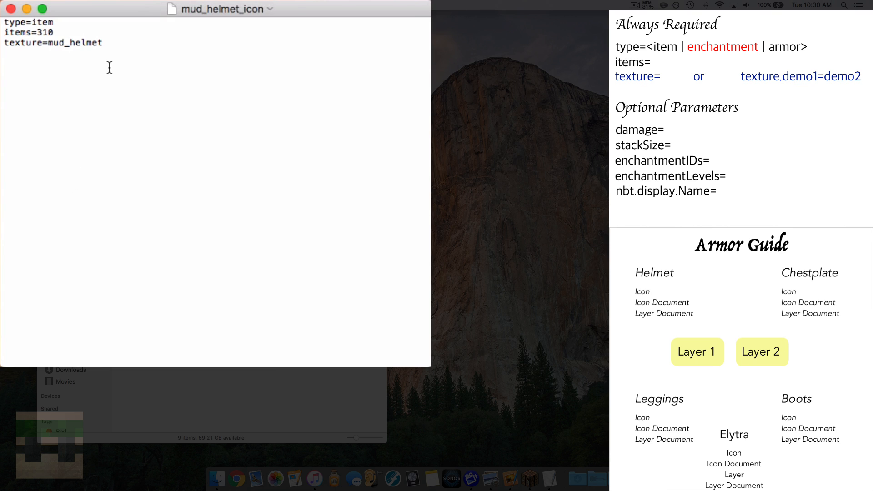
Add the line nbt.display.Name=ipattern:mud helmet to the mud_helmet_icon document, save it and place the file in the armor folder
key("Return")
type("nbt")
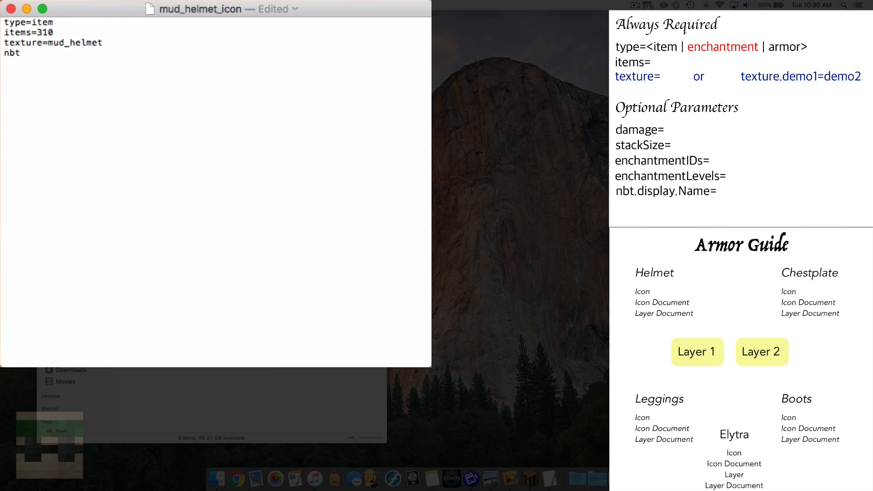
type(".display.Nam")
type("e=ipattern:mud helmetr")
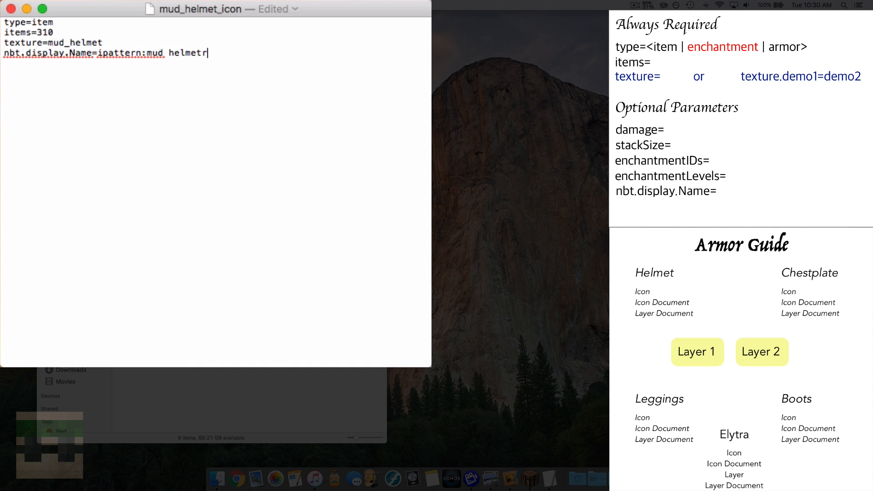
key("BackSpace")
key("super+s")
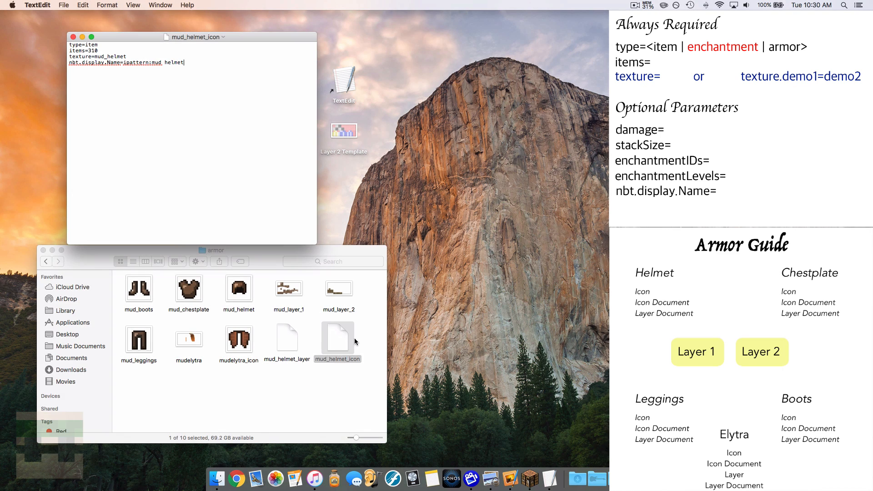
left_click(356, 341)
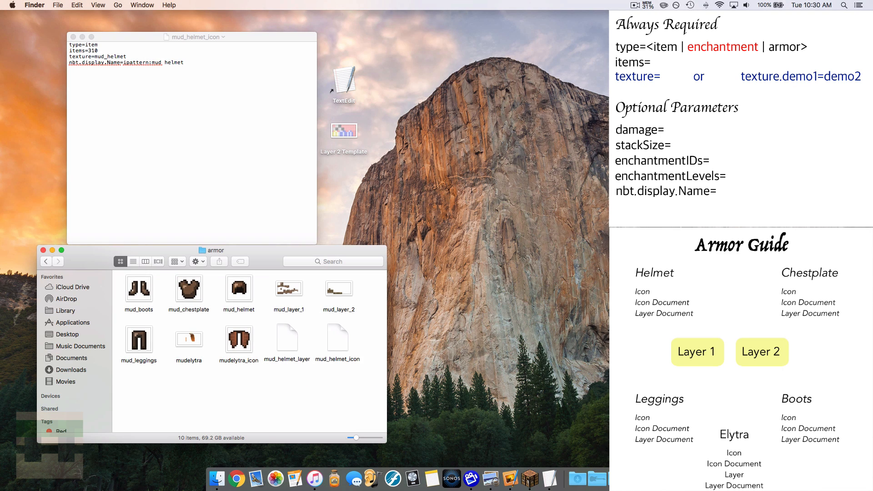
Switch to Minecraft, reload the resource packs and check the mud helmet's icon in hand and in the inventory
left_click(637, 478)
left_click(230, 177)
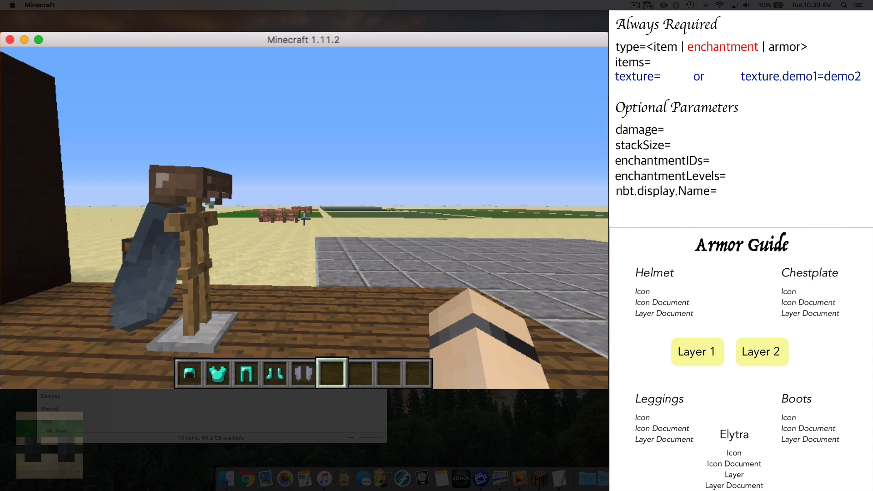
key("F3+t")
key("1")
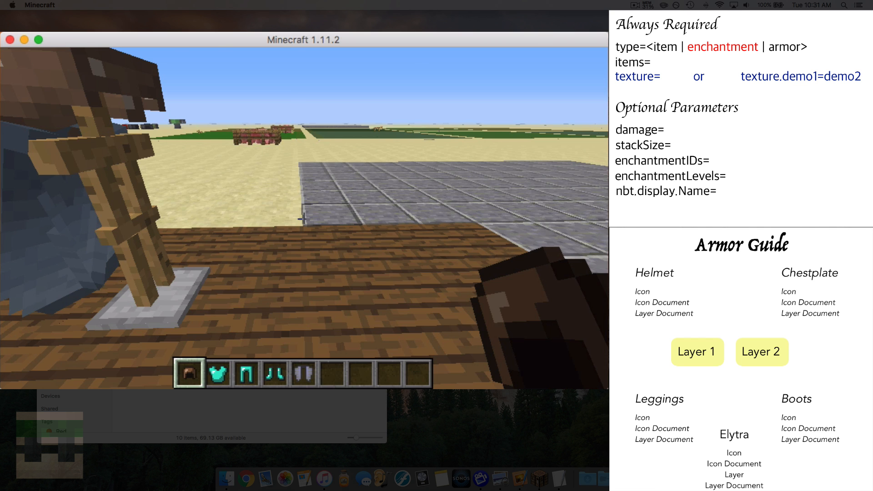
key("e")
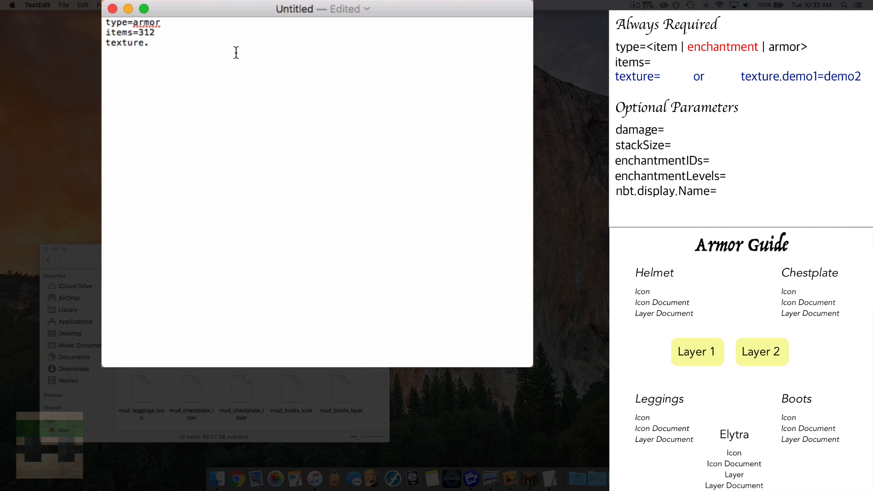
Complete the leggings layer document with texture.diamond_layer_2=mud_layer_2 and the line nbt.display.Name=ipattern:mud leggings
type("diamond_lay")
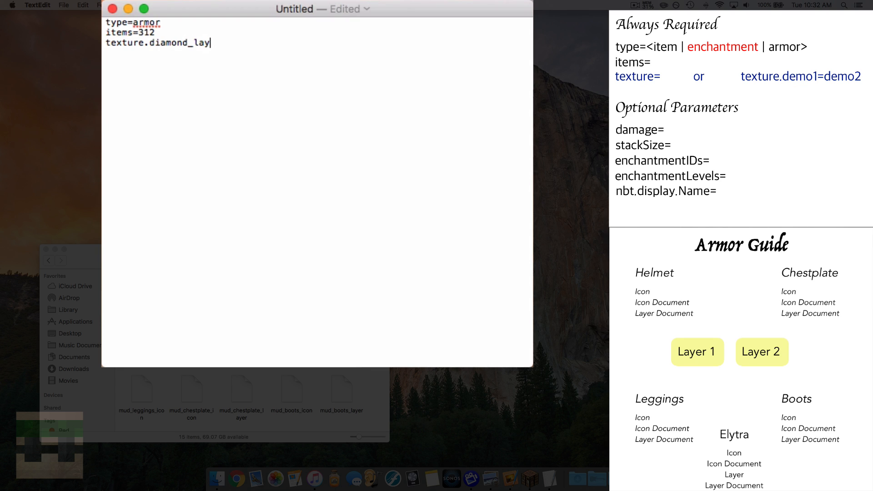
type("er_2=mud_layer_2")
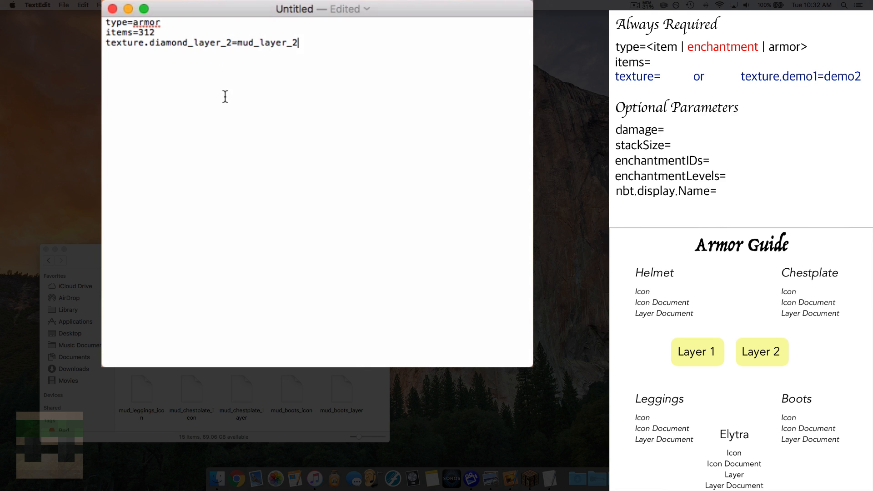
left_click(465, 240)
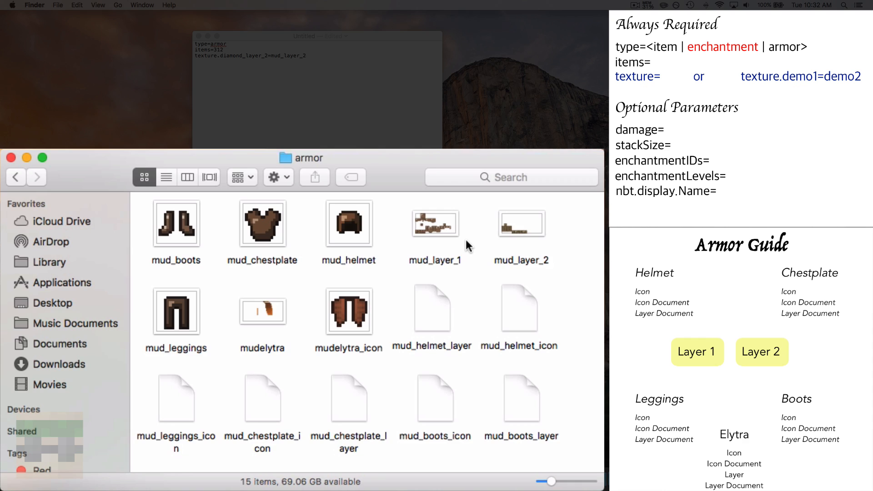
left_click(505, 228)
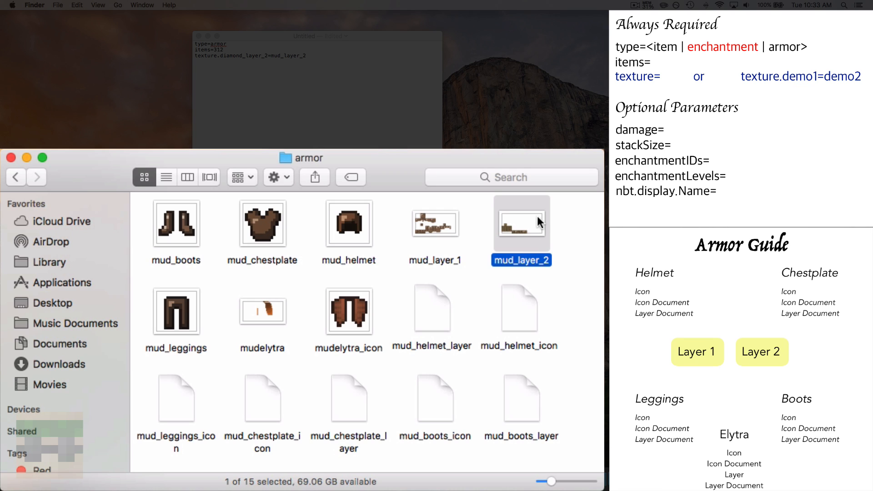
left_click(470, 234)
left_click(444, 230)
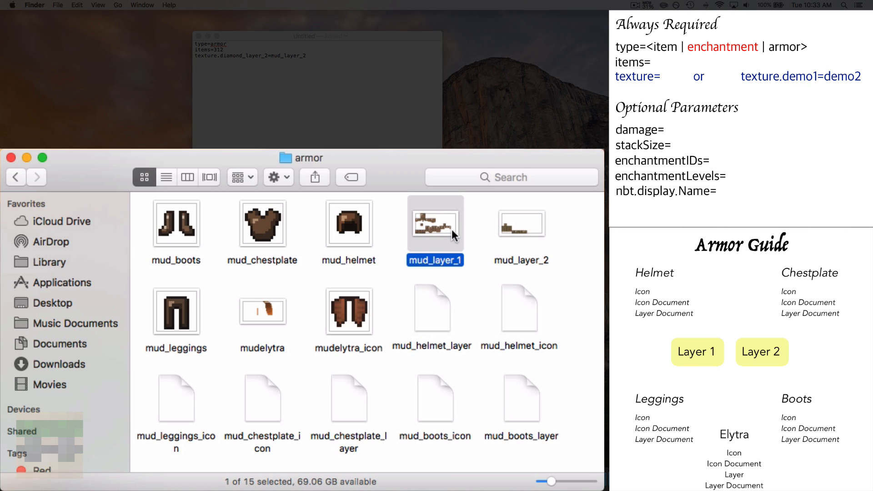
left_click(476, 228)
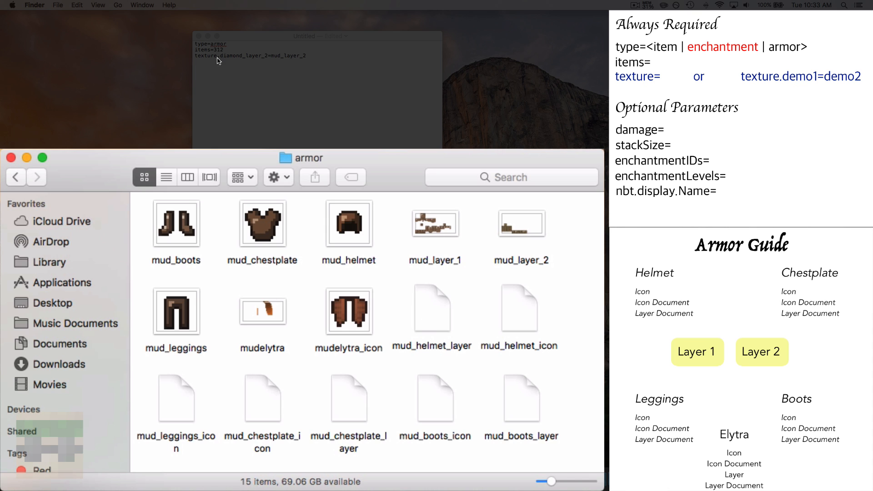
left_click(261, 121)
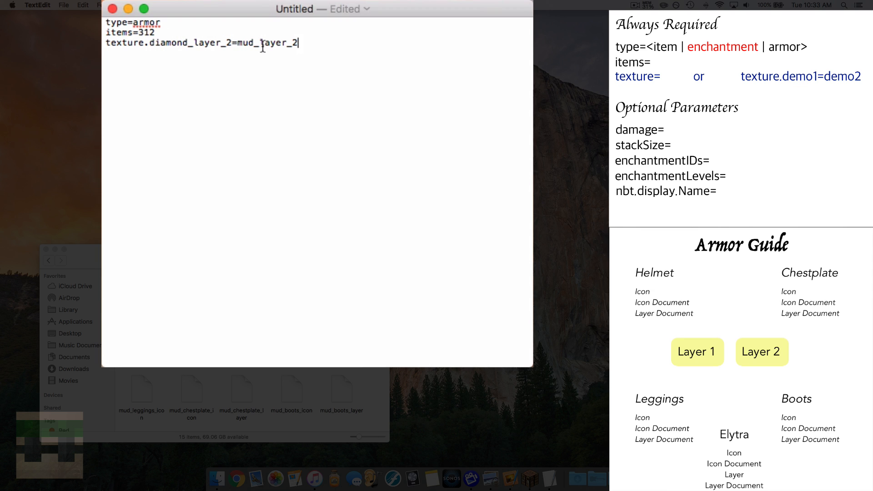
key("Return")
type("nbt.display.Name=ipattern:mud leggings")
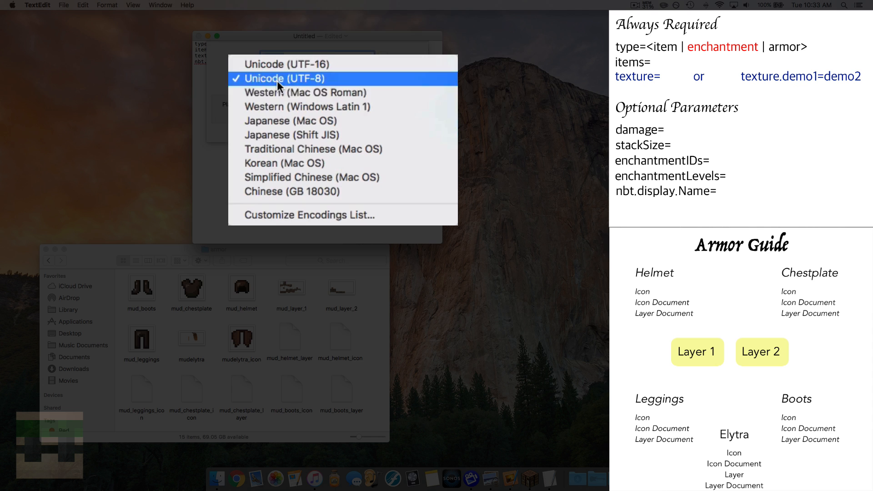
Save the document to the Desktop as mud_leggings_layer.properties with Western (Windows Latin 1) encoding and close its window
left_click(291, 109)
type("mud_leggings_")
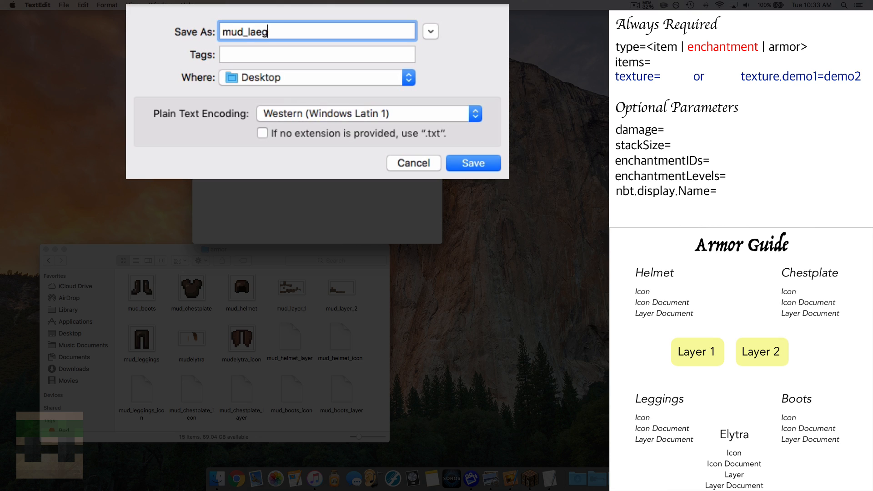
type("layer.properties")
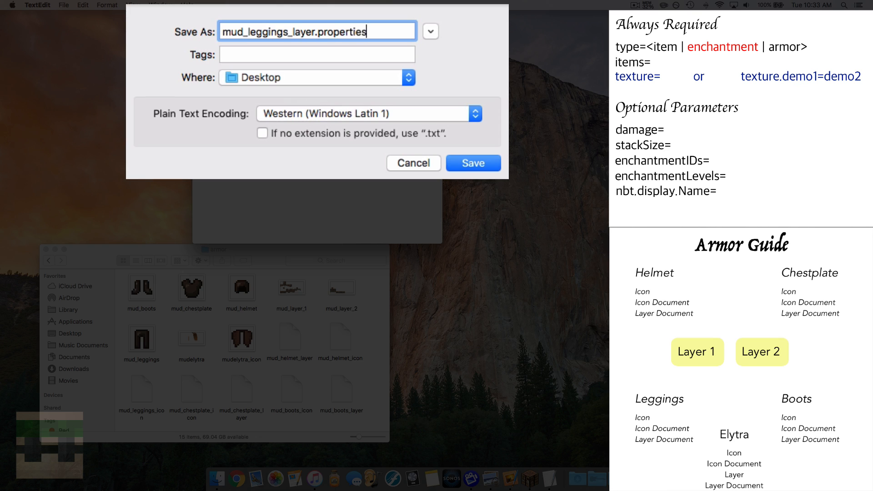
key("Return")
left_click(198, 36)
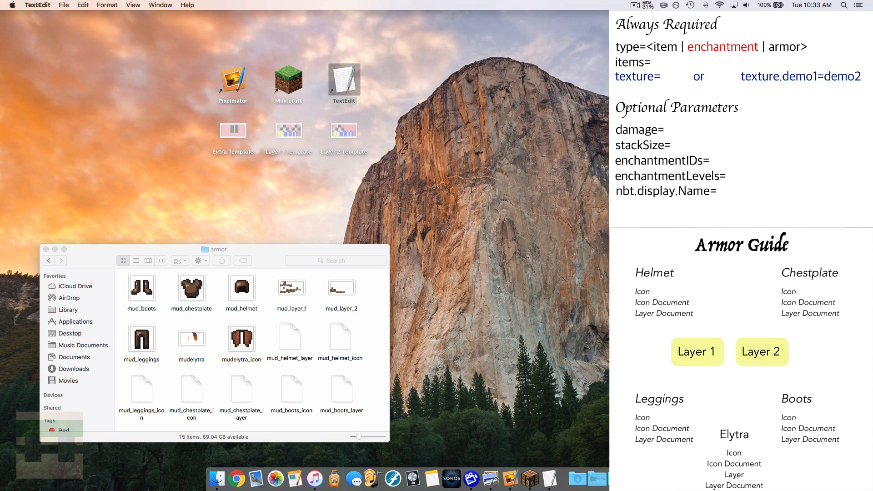
Move the mud_leggings_layer file into the armor folder and clean up its placement in the icon grid
left_click_drag(373, 389, 310, 411)
right_click(310, 411)
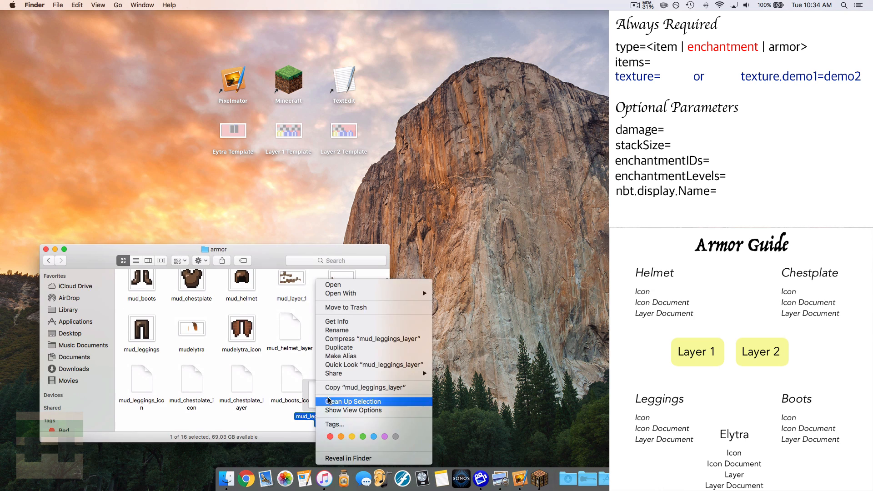
left_click(351, 403)
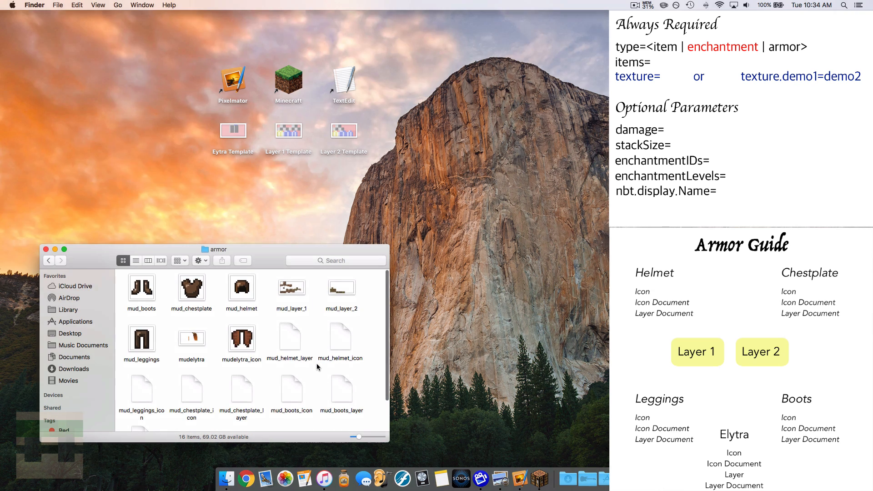
Review the armor folder's textures, icons and layer and icon documents for each armor piece
scroll(316, 364, "down", 2)
scroll(479, 356, "down", 1)
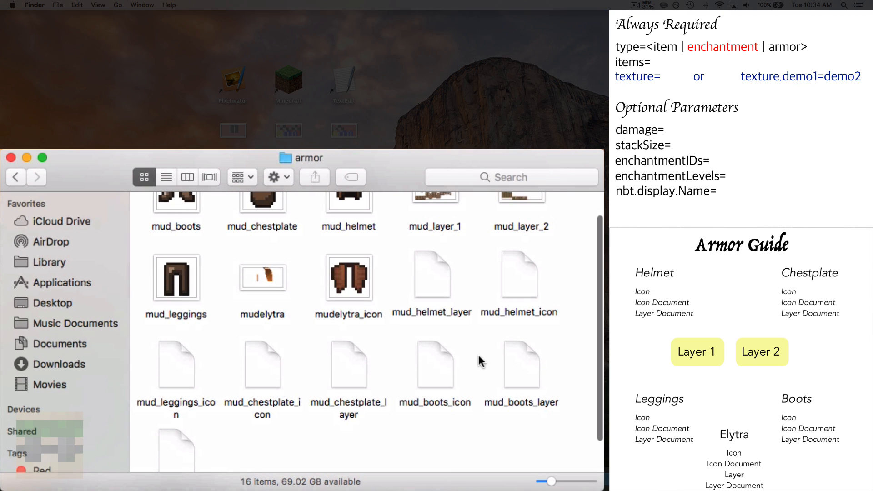
scroll(478, 356, "down", 1)
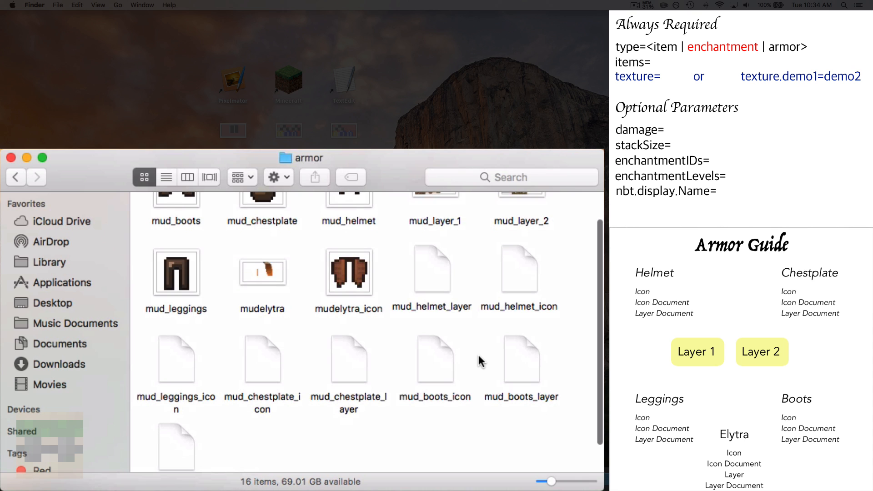
scroll(479, 361, "down", 1)
scroll(479, 356, "up", 3)
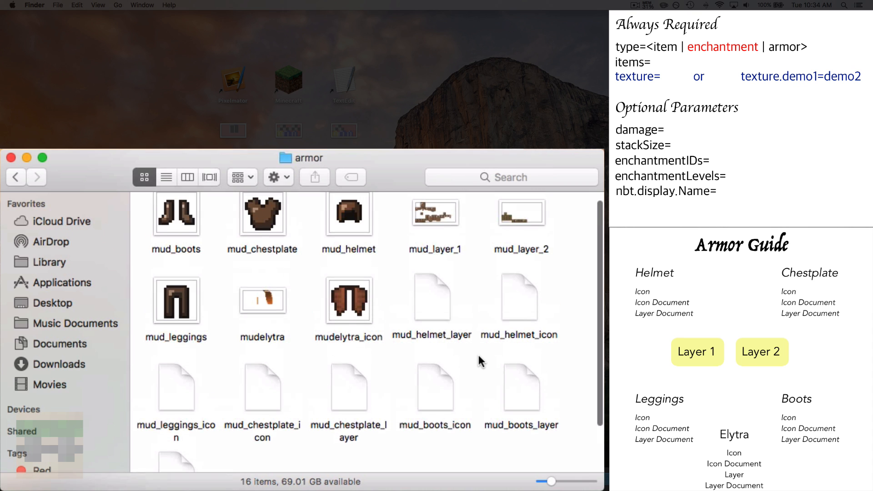
scroll(471, 353, "down", 2)
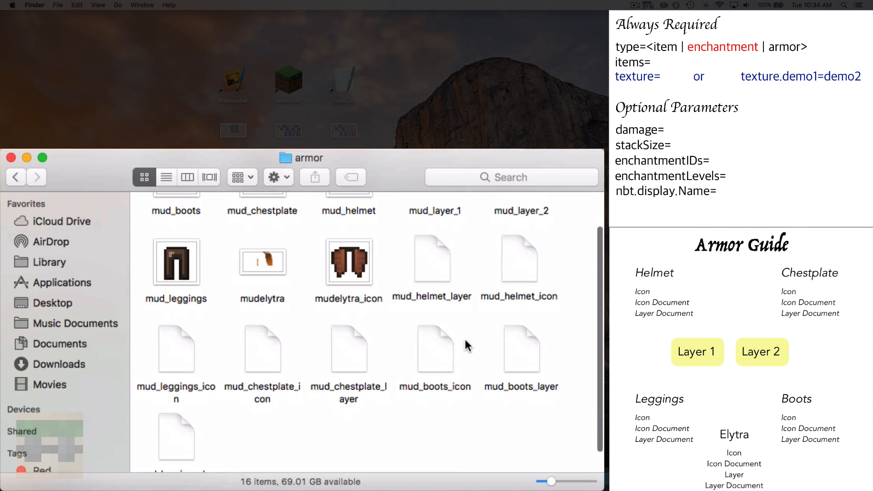
scroll(459, 328, "up", 4)
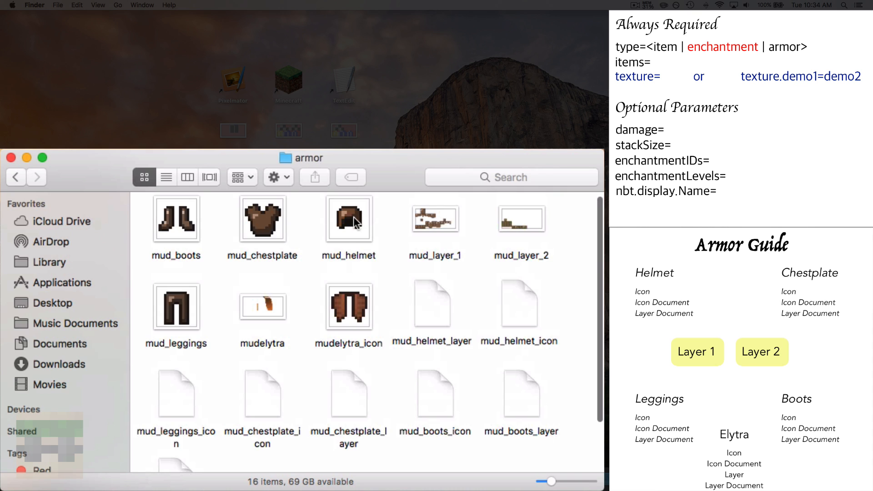
scroll(354, 216, "down", 3)
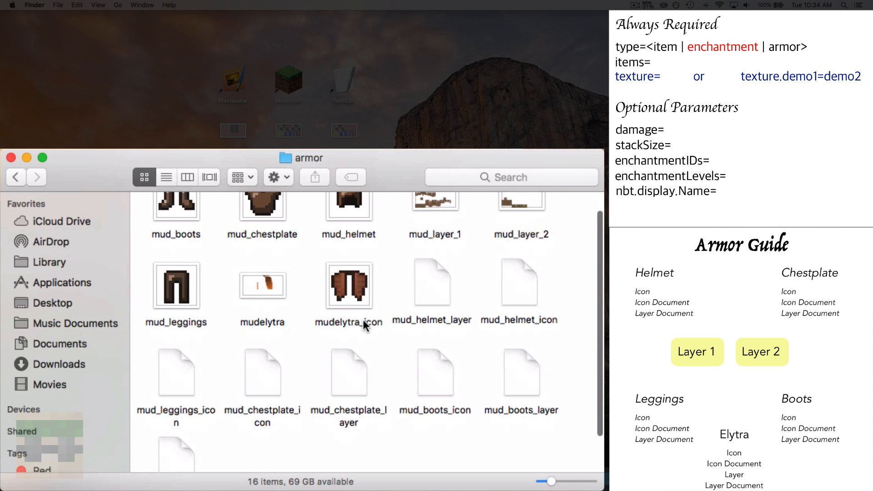
scroll(411, 300, "down", 2)
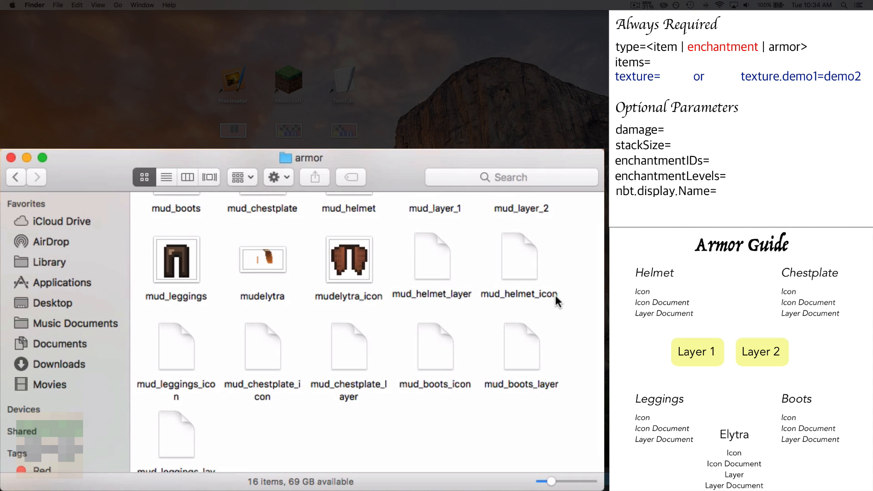
scroll(498, 315, "down", 2)
scroll(194, 382, "down", 1)
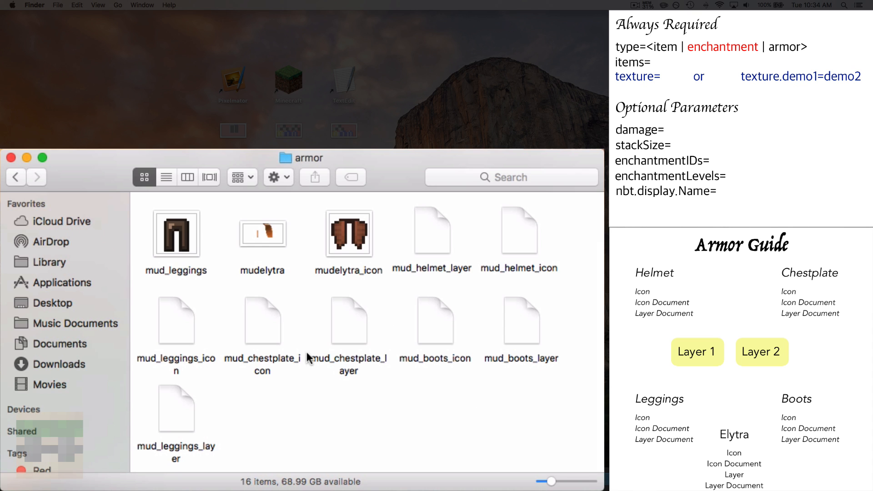
scroll(412, 359, "up", 3)
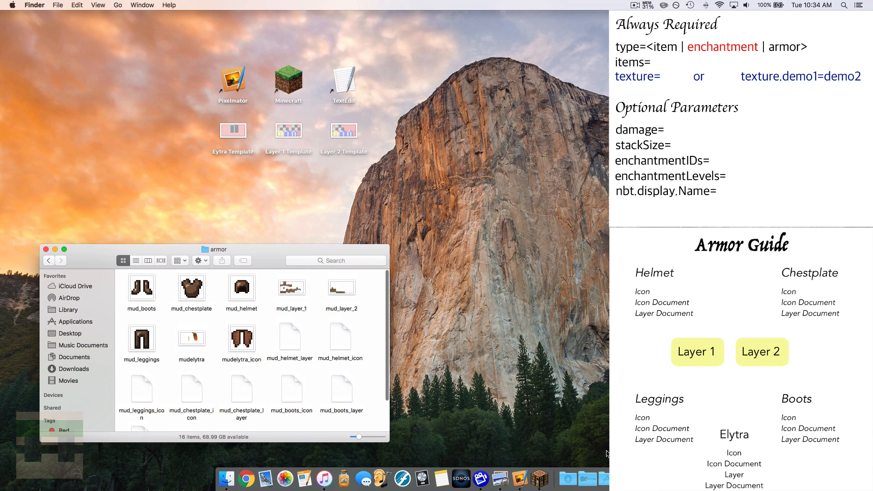
Switch to Minecraft, close the inventory and reload the resource packs
left_click(627, 478)
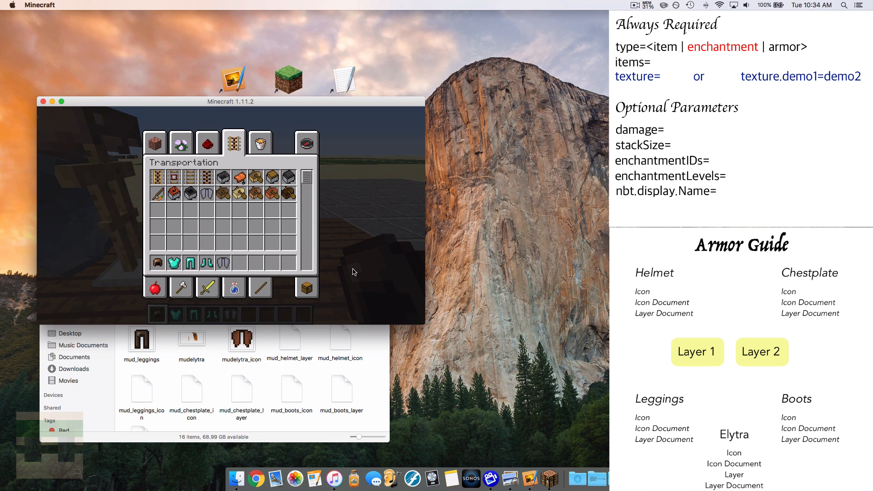
key("e")
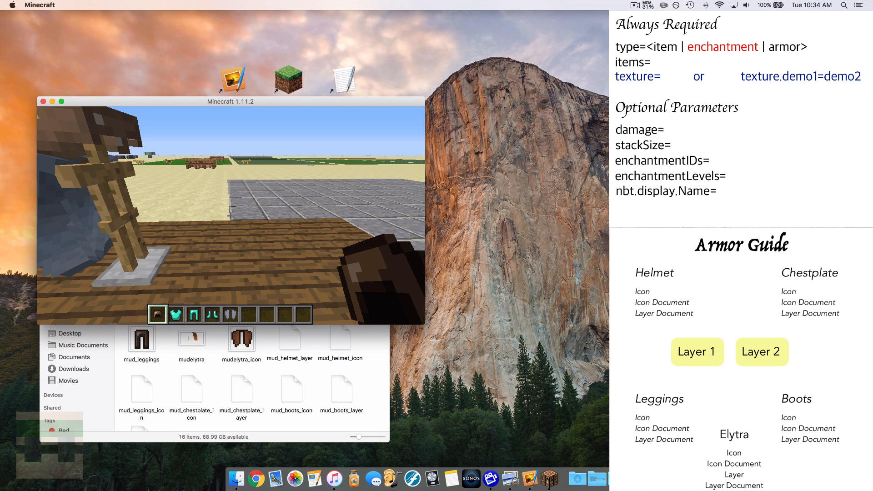
key("F3+t")
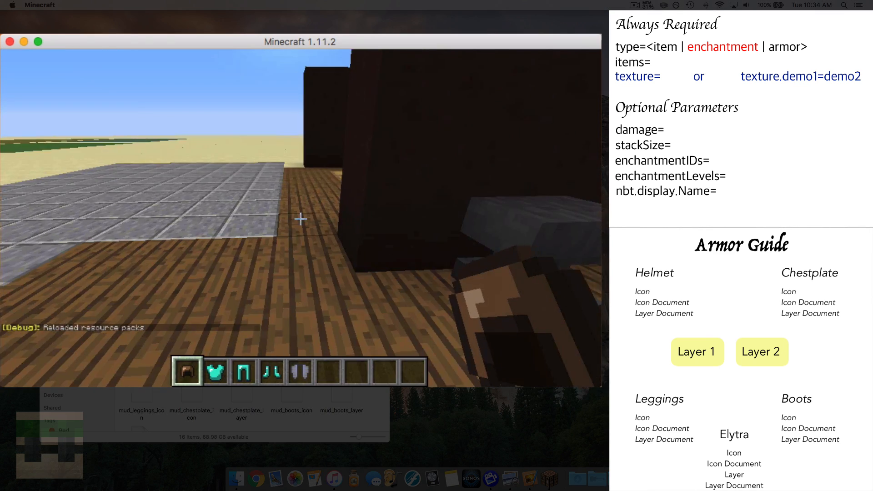
Rename the diamond chestplate as "Mud chestplate" at the anvil and return it to its hotbar slot
right_click(301, 220)
left_click(224, 313)
left_click(226, 178)
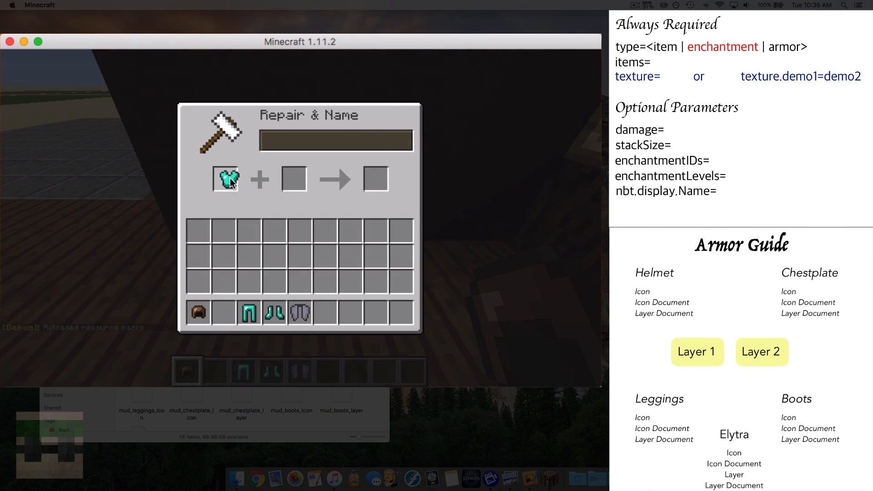
key("BackSpace")
key("BackSpace")
key("BackSpace")
key("BackSpace")
key("BackSpace")
key("BackSpace")
key("BackSpace")
key("BackSpace")
key("BackSpace")
key("BackSpace")
key("BackSpace")
key("BackSpace")
key("BackSpace")
key("BackSpace")
key("BackSpace")
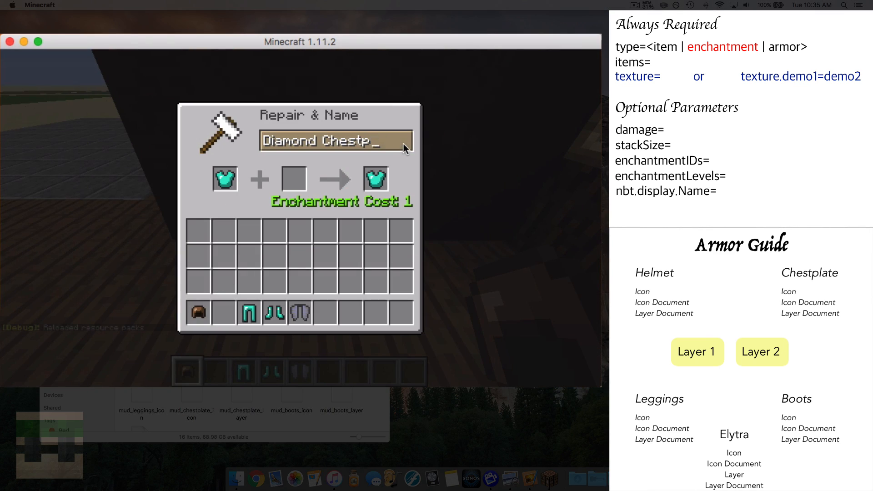
key("BackSpace")
key("BackSpace")
key("BackSpace")
type("Mu")
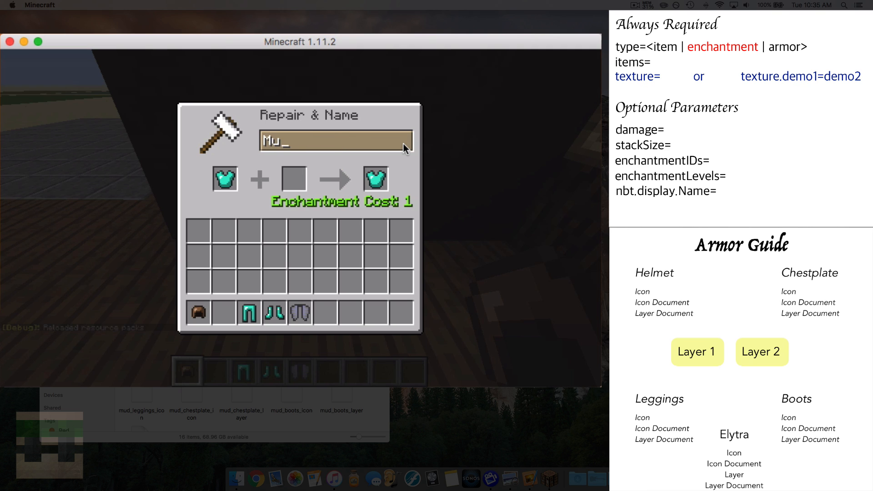
type("d chestplate")
key("BackSpace")
key("BackSpace")
key("BackSpace")
key("BackSpace")
key("BackSpace")
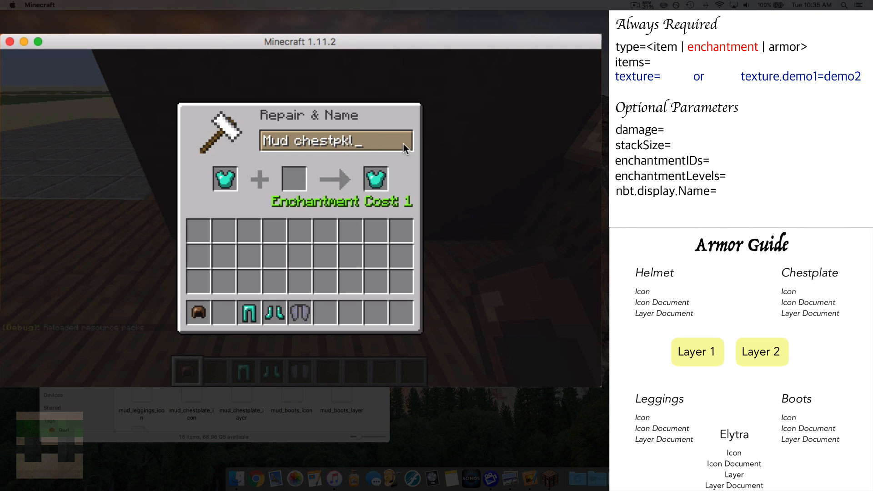
type("plate")
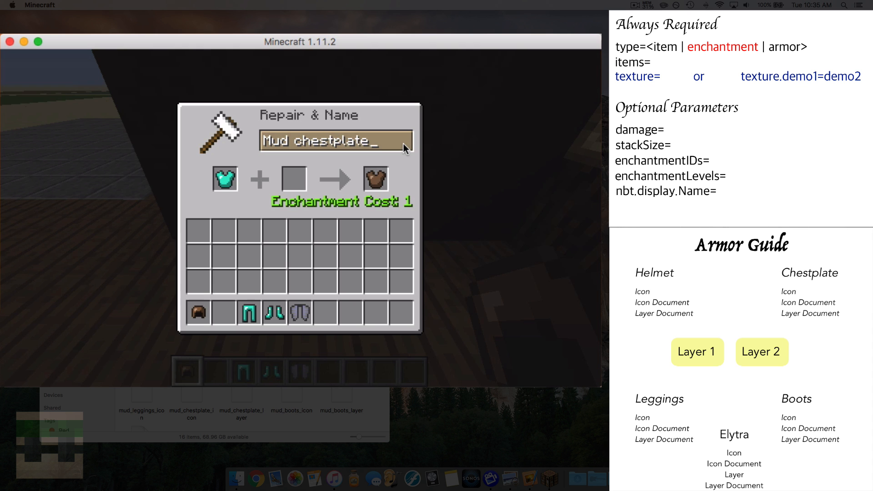
left_click(376, 180)
left_click(224, 312)
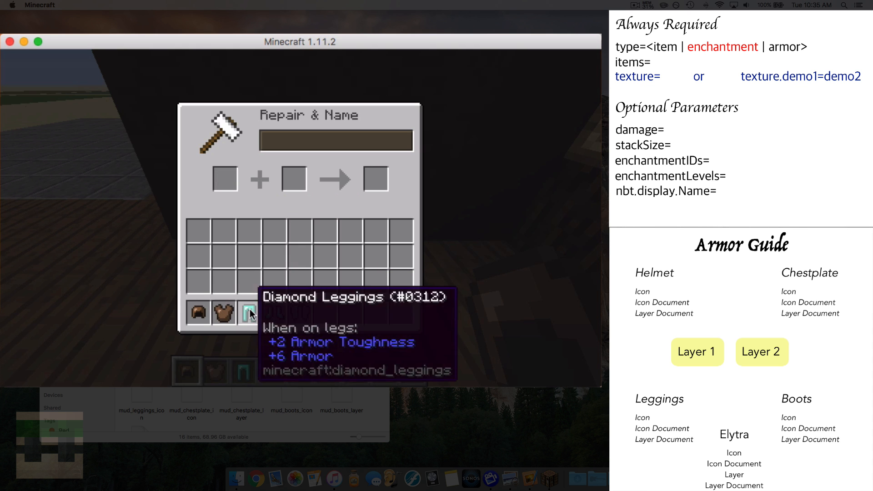
Rename the diamond leggings as Mud Leggings and the diamond boots as Mud Boots, and leave the anvil
left_click(247, 312)
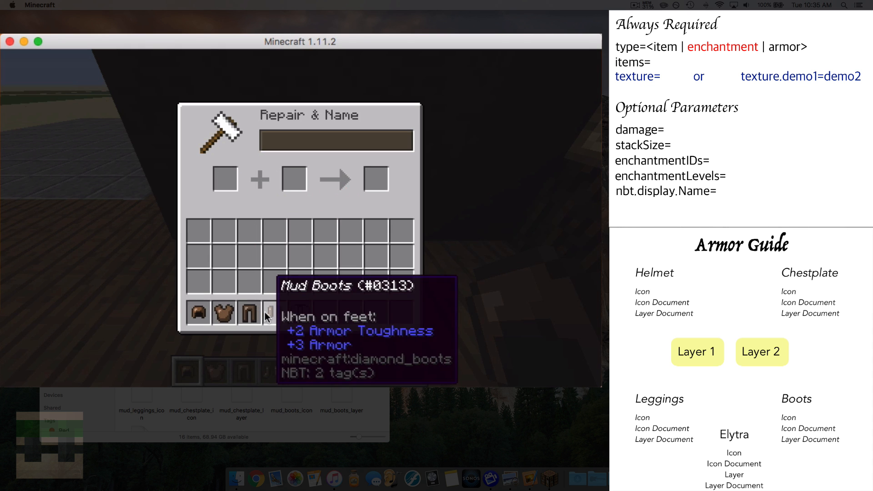
key("Escape")
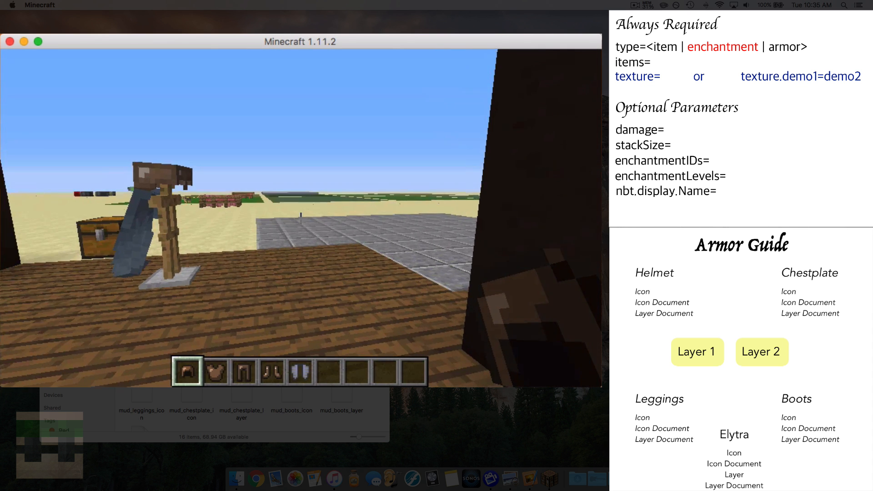
Equip the armor stand with the mud chestplate, mud leggings and mud boots
key("2")
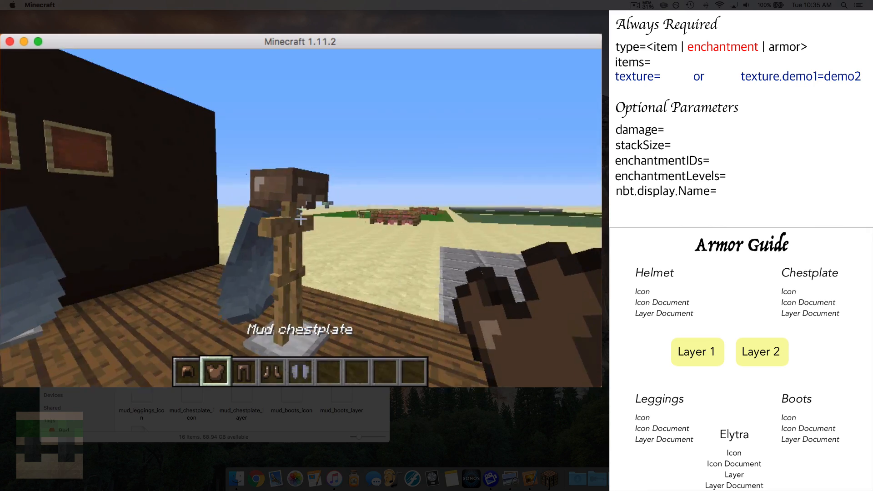
right_click(301, 219)
key("3")
right_click(301, 219)
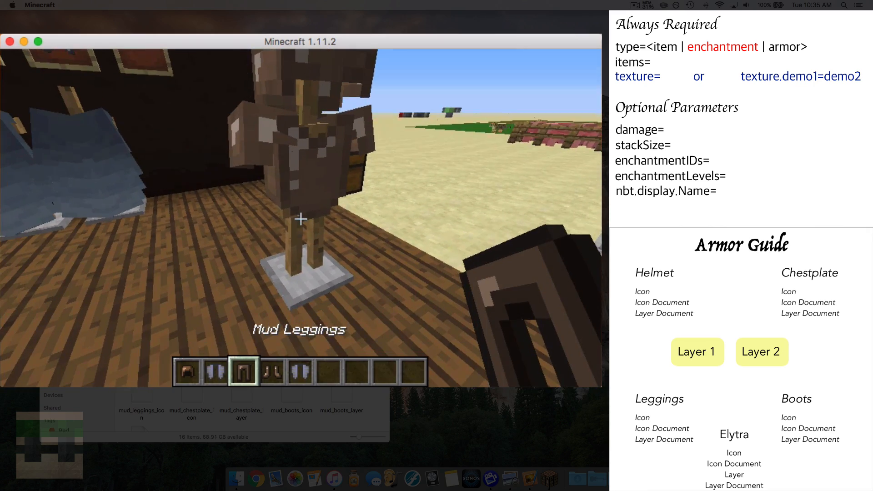
key("4")
key("a")
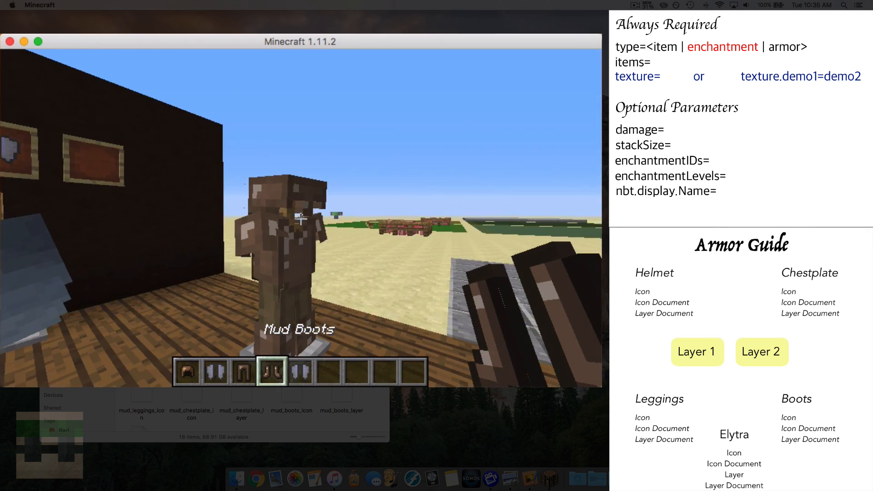
Examine the full mud armor set on the armor stand from several sides and pause the game
key("a")
key("d")
key("w")
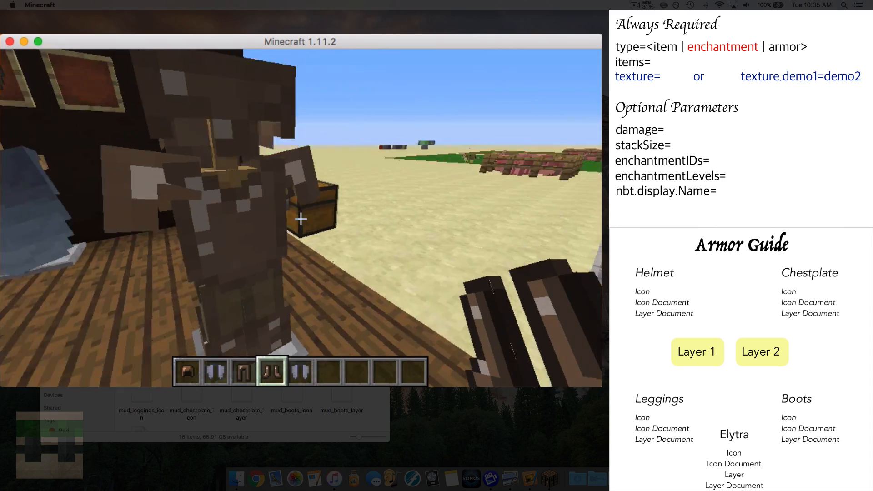
key("a")
key("d")
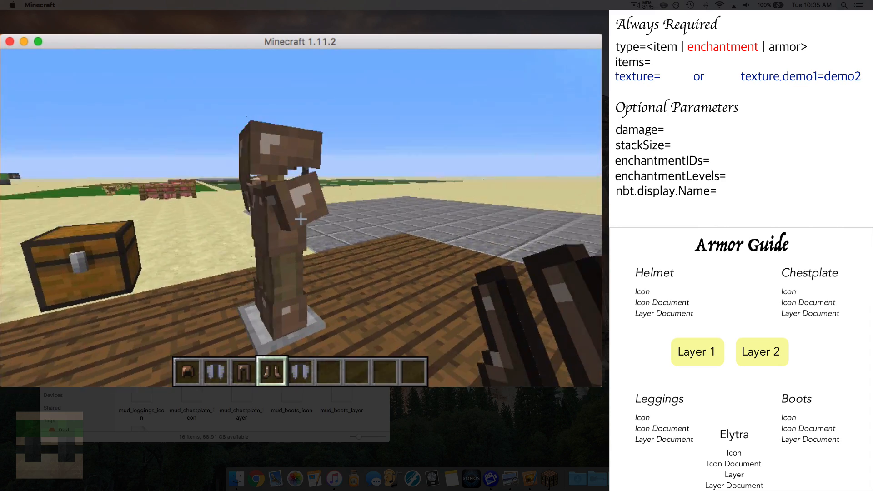
key("s")
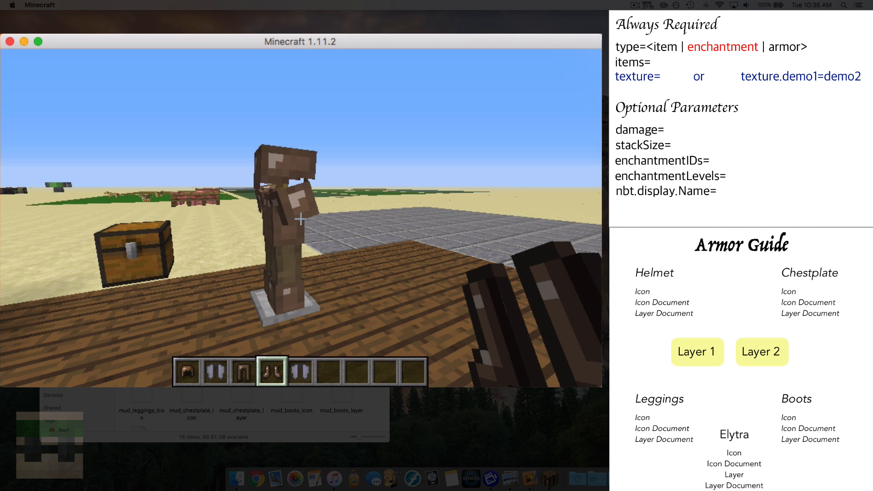
key("Escape")
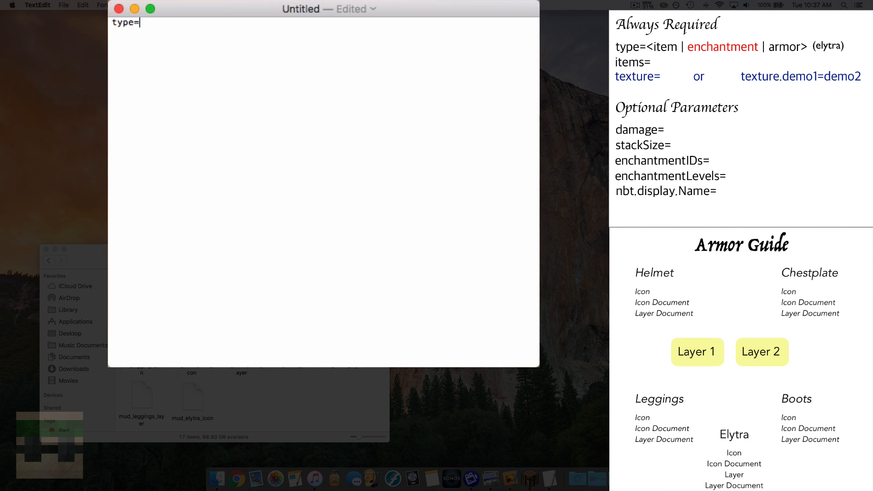
Complete the elytra layer document with type=elytra, items=443, texture=mudelytra and nbt.display.Name=ipattern:mud elytra
type("elytra")
type("tems")
type("=443")
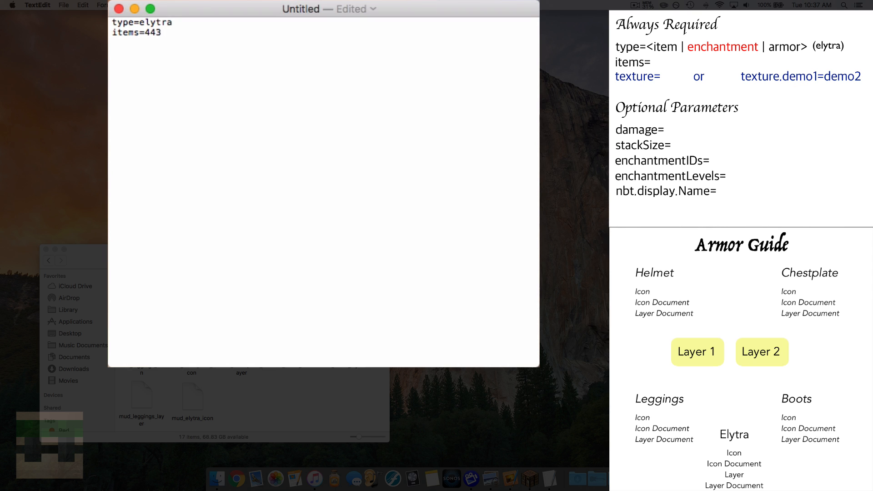
key("Return")
type("texture=mudely")
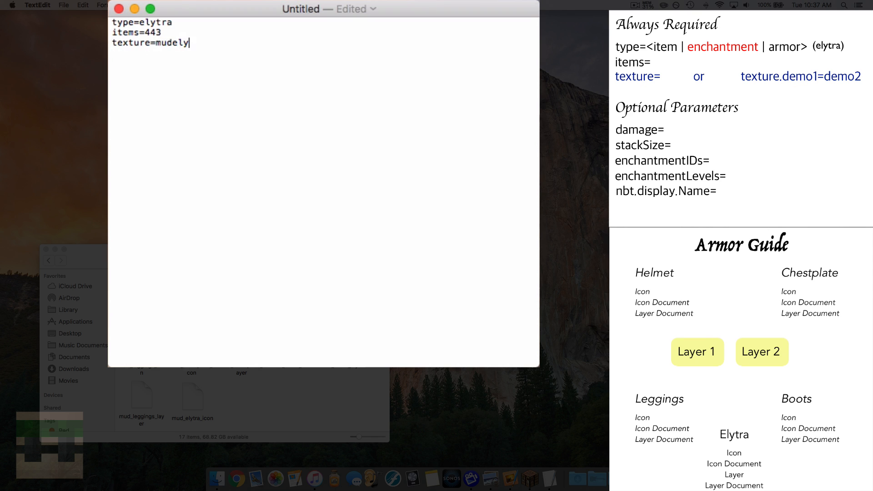
type("tra")
key("Return")
type("nbt.display.Name=")
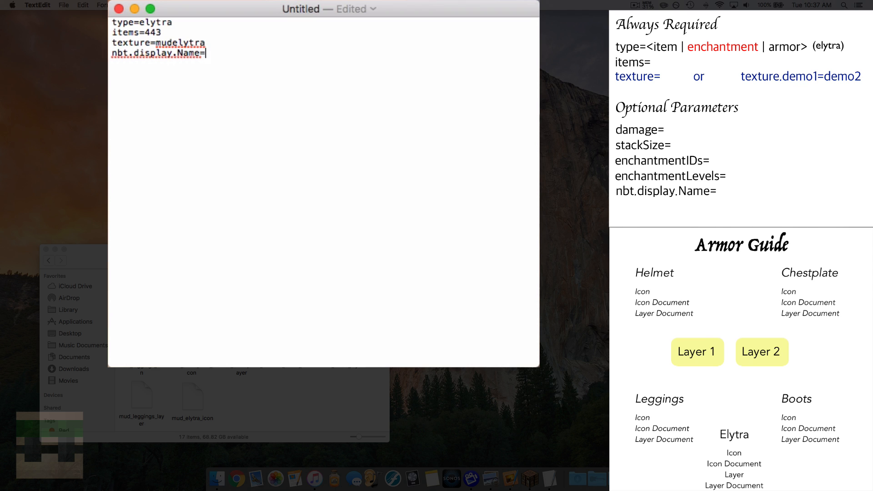
type("ipattern:mud elytra")
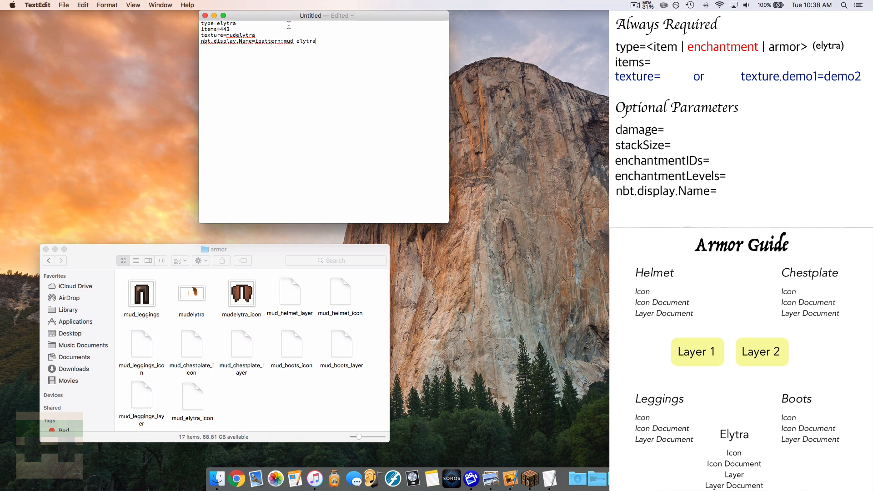
Save the document to the Desktop as mud_elytra_layer.properties with Western (Windows Latin 1) encoding and close its window
key("super+s")
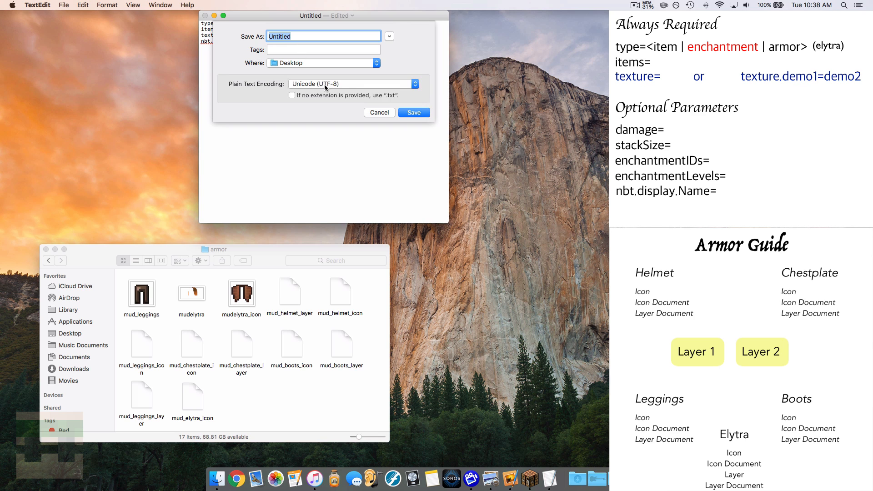
left_click(325, 85)
left_click(326, 101)
type("mud_elytra_layer.properties")
key("Return")
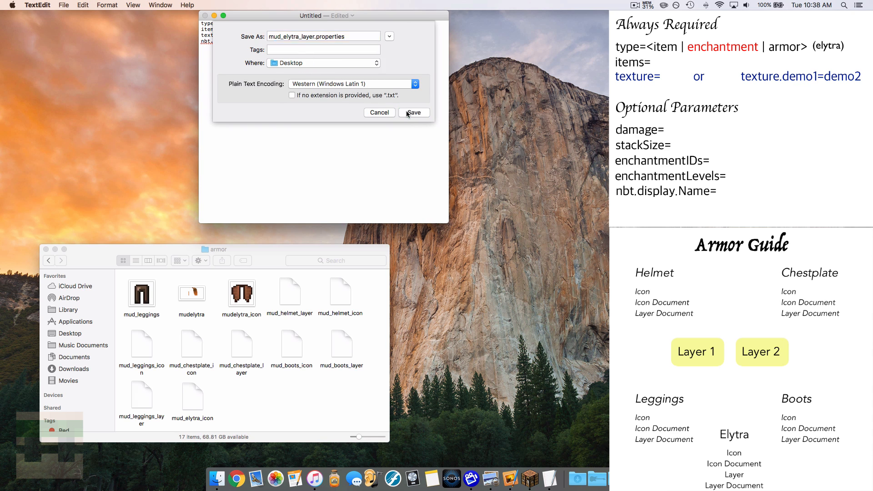
left_click(205, 16)
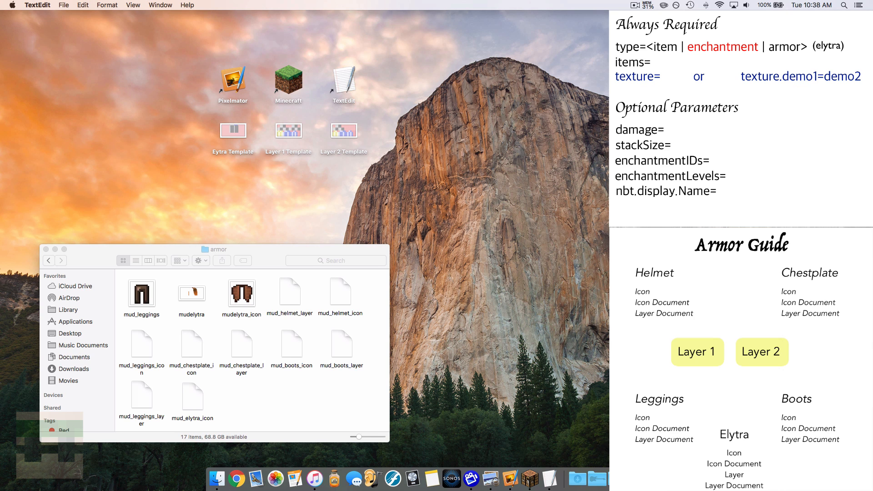
Place the mud_elytra_layer file in the armor folder and review the contents of the mud_elytra_icon document
left_click(285, 396)
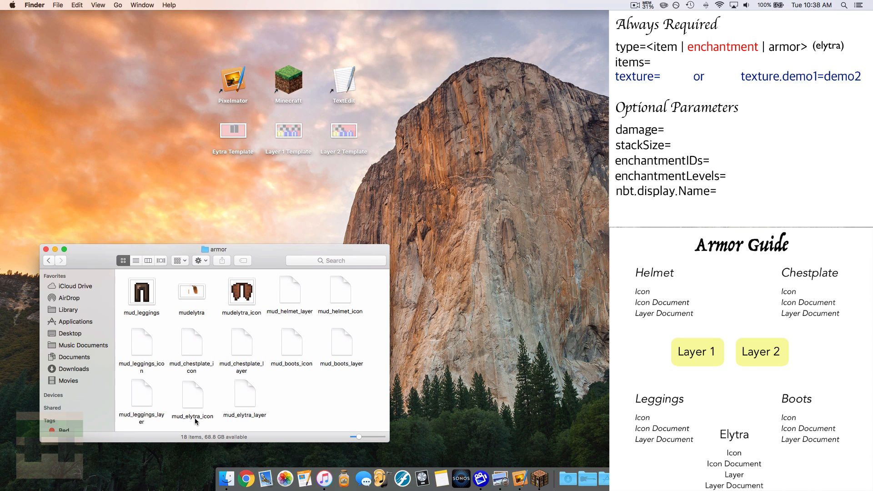
double_click(192, 404)
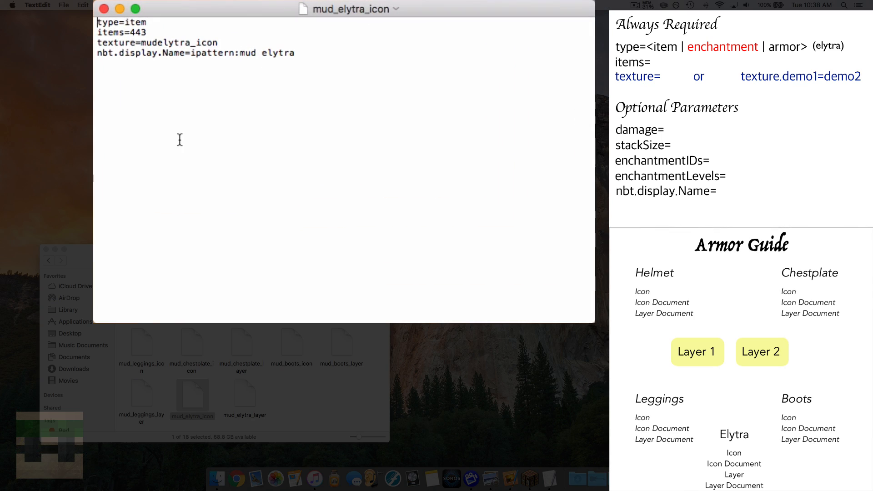
left_click(105, 9)
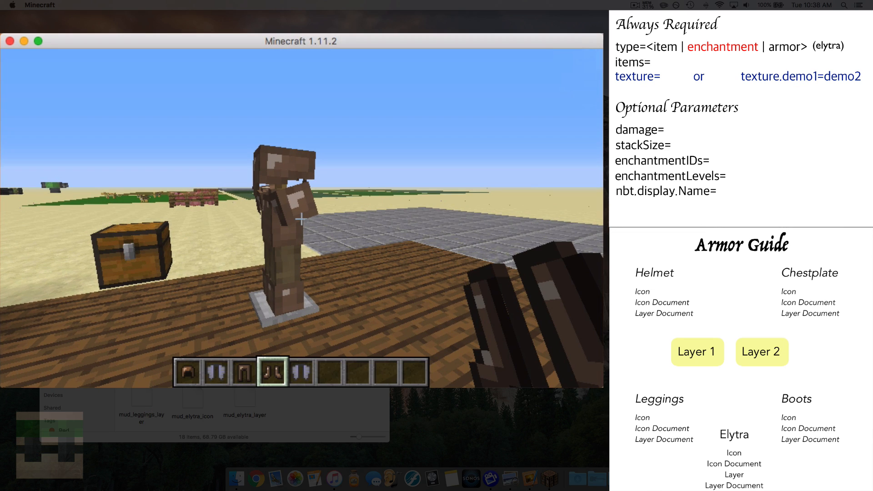
Switch to Minecraft, reload the resource packs and walk toward the anvil
key("F3+t")
key("w")
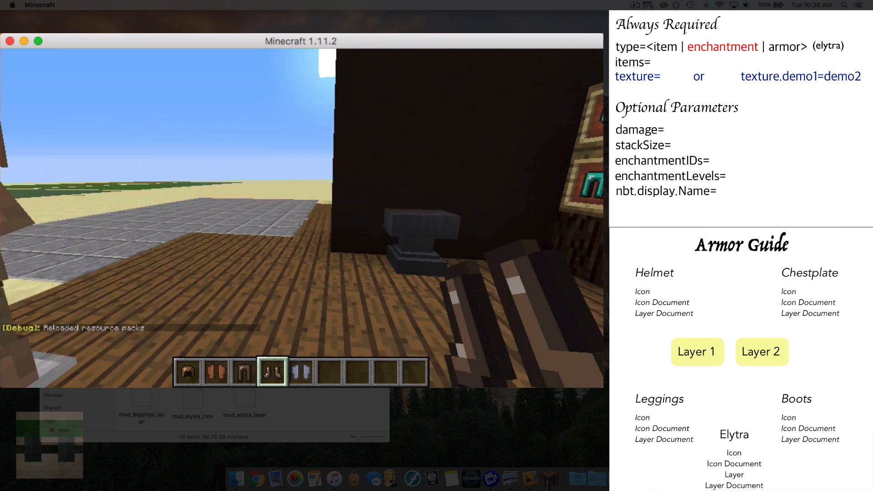
Rename the elytra as "Mud elytra" at the anvil, return it to its hotbar slot and leave the anvil
right_click(301, 218)
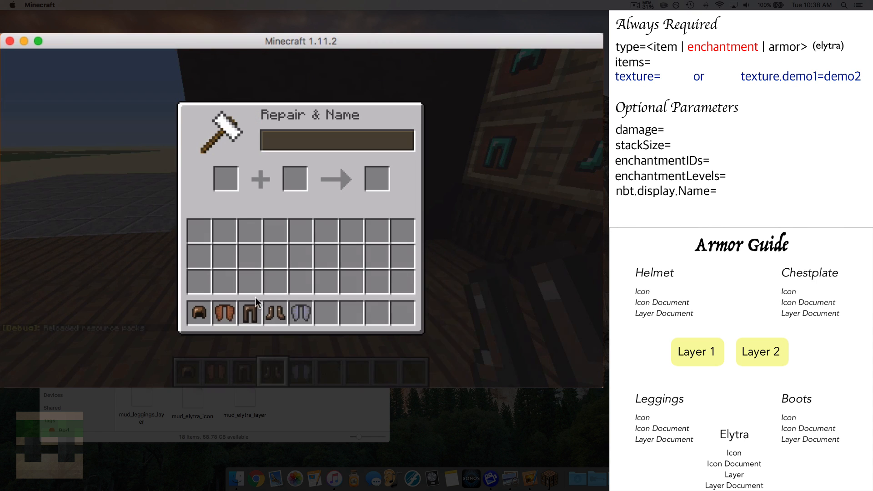
left_click(298, 313)
left_click(220, 179)
key("BackSpace")
key("BackSpace")
key("BackSpace")
key("BackSpace")
key("BackSpace")
key("BackSpace")
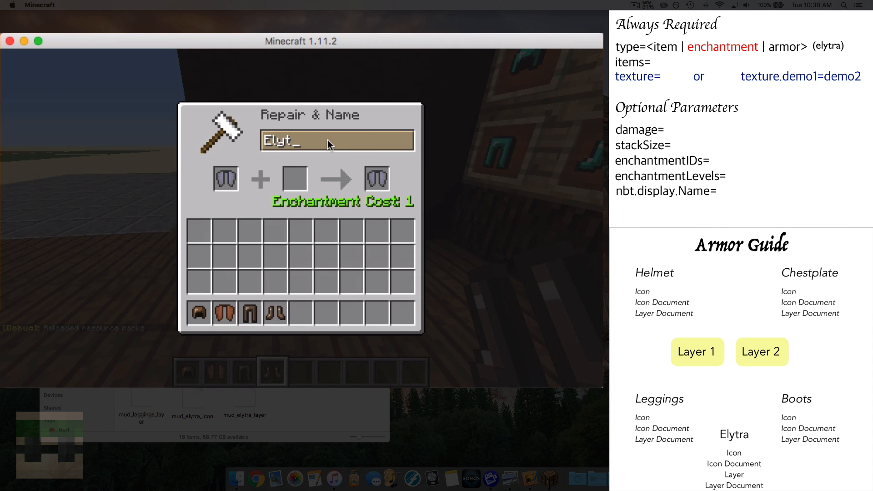
type("Mud elytra")
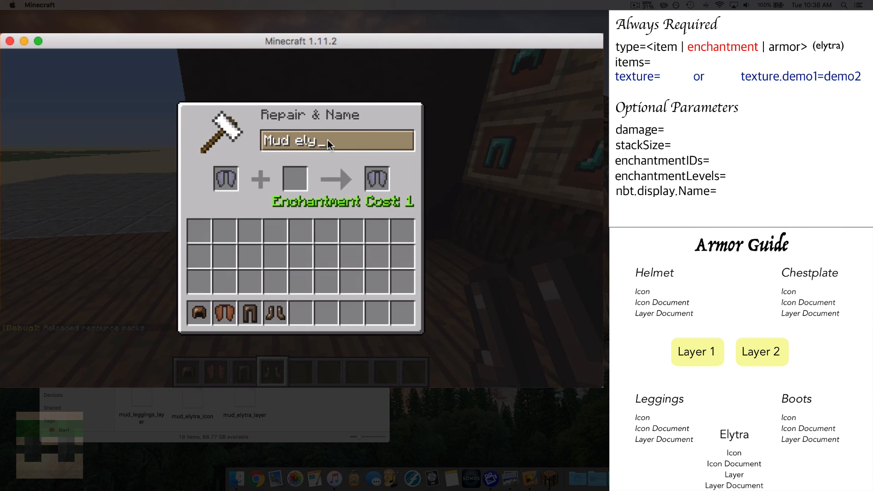
left_click(384, 184)
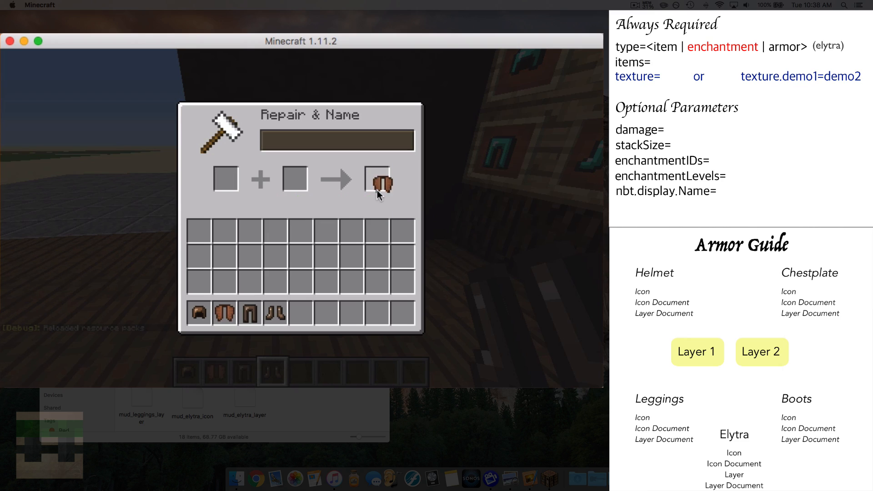
left_click(302, 313)
key("Escape")
Put the mud elytra on the armor stand in place of the chestplate and view it from several sides
key("5")
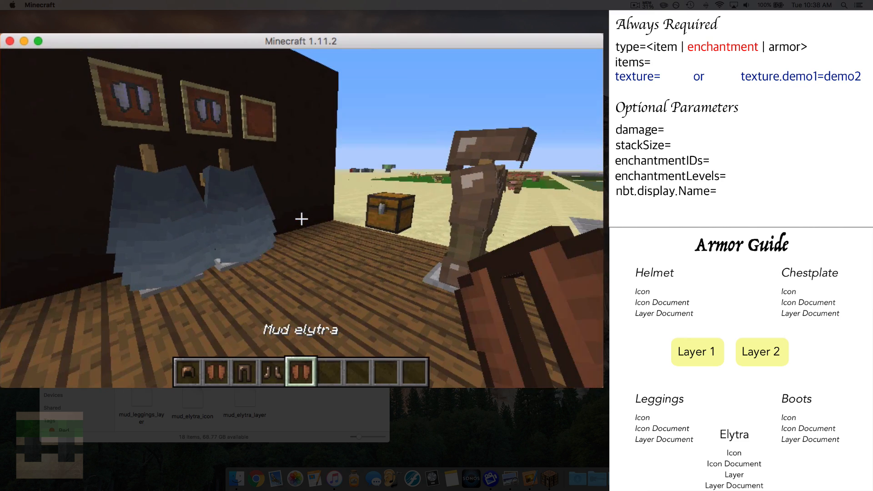
key("w")
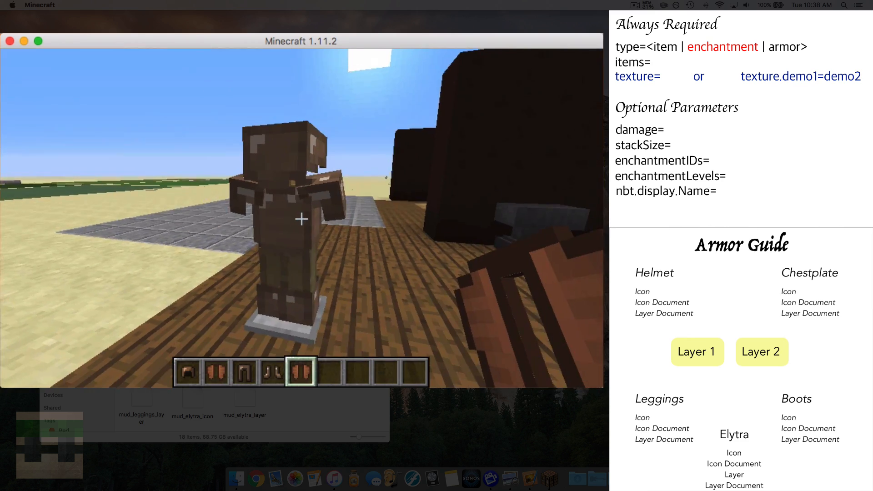
right_click(301, 219)
key("a")
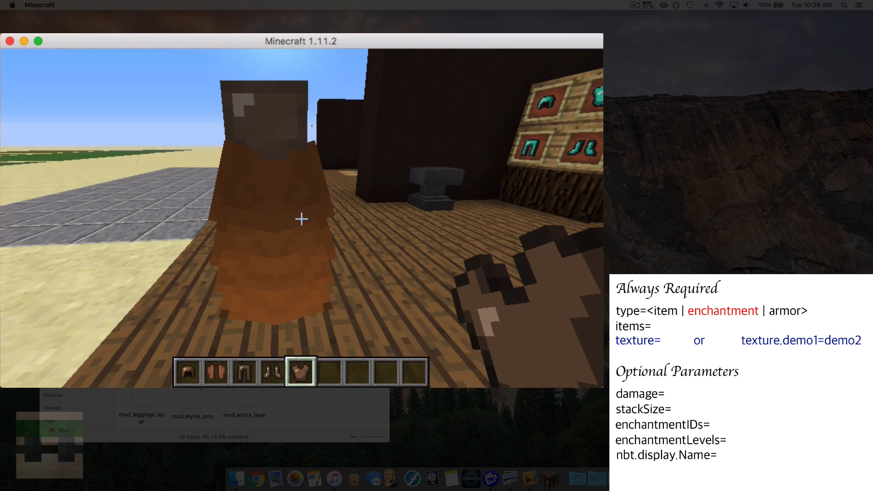
key("d")
key("a")
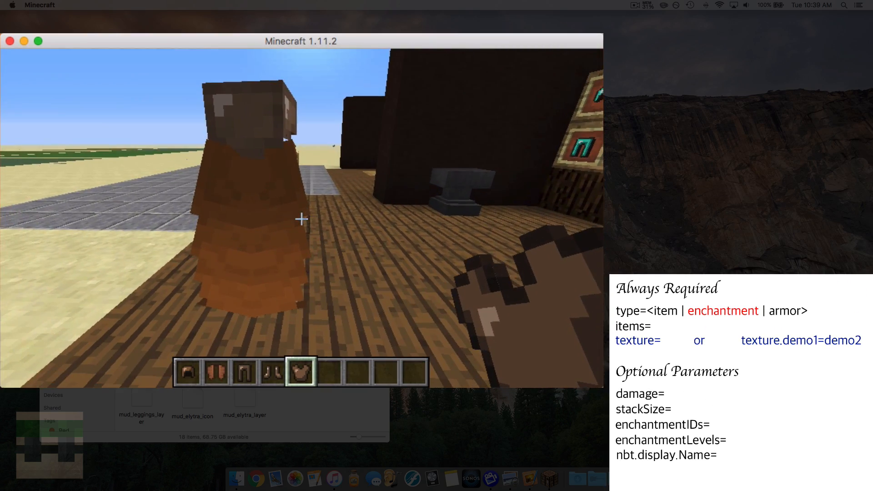
key("d")
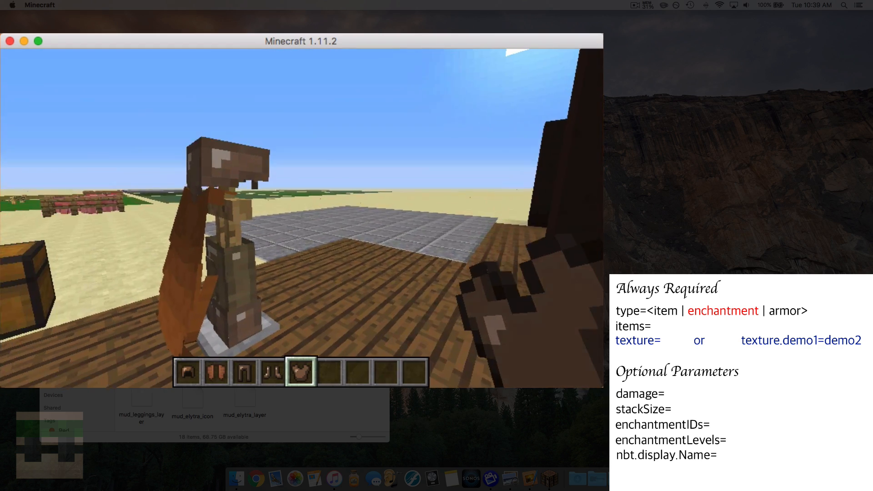
key("a")
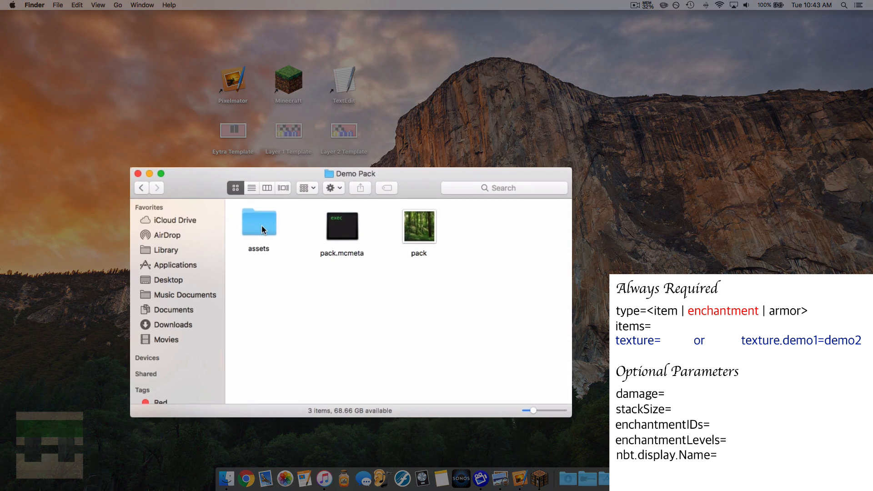
Switch to the Demo Pack folder in Finder and open its assets/minecraft/textures/misc folder
double_click(262, 229)
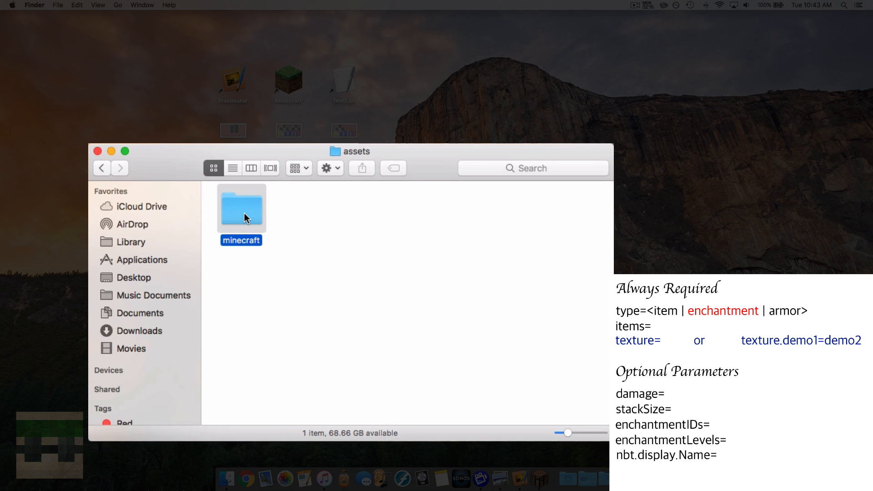
double_click(262, 230)
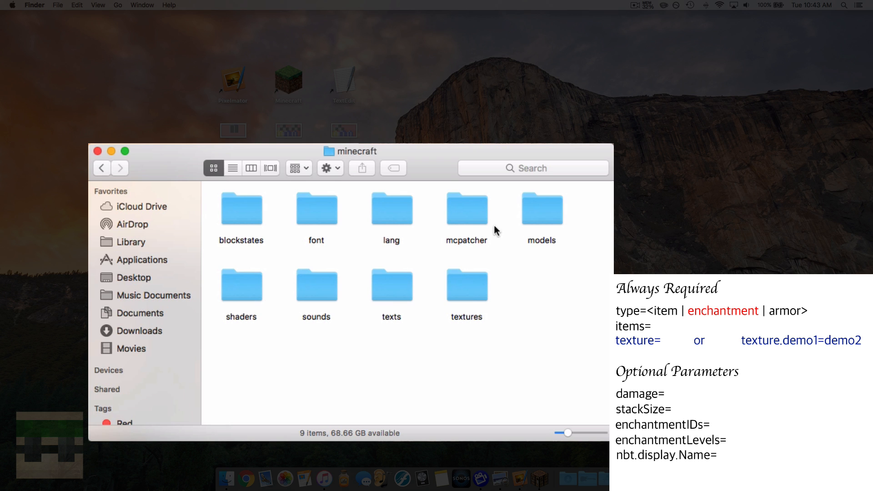
double_click(466, 295)
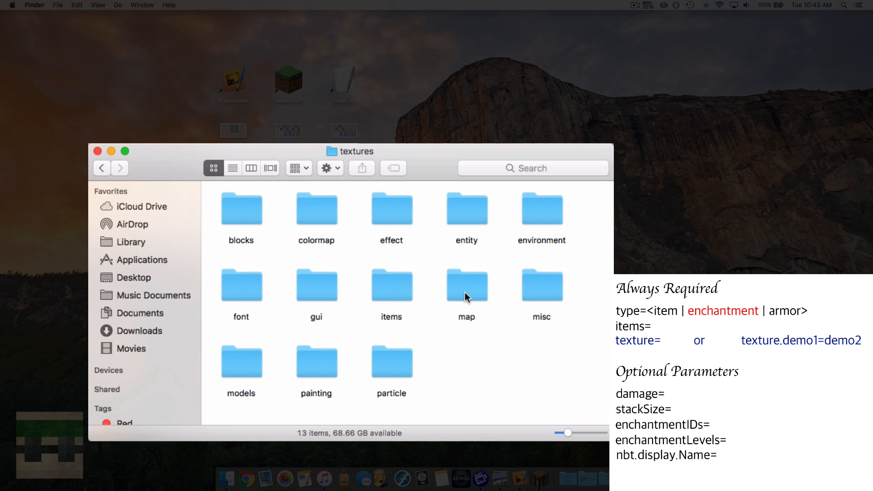
double_click(555, 293)
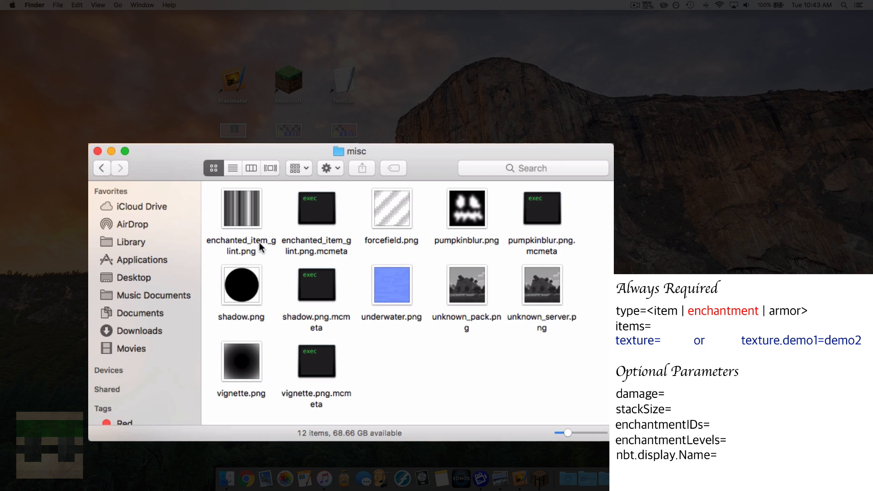
Open enchanted_item_glint.png in Pixelmator, magnify the image and enlarge its window
left_click(252, 217)
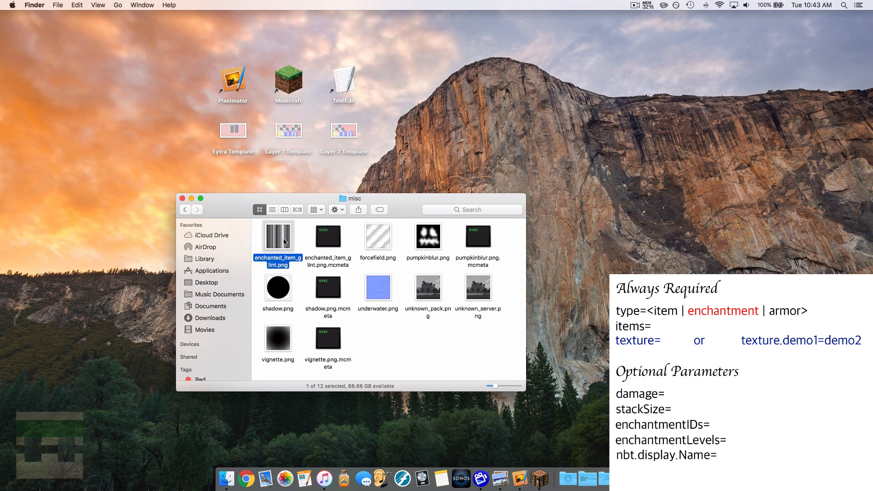
right_click(250, 210)
mouse_move(300, 233)
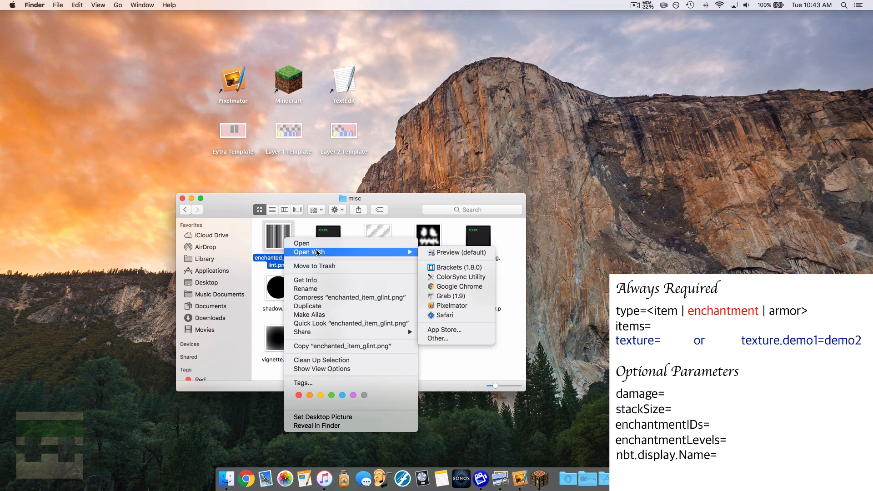
left_click(452, 306)
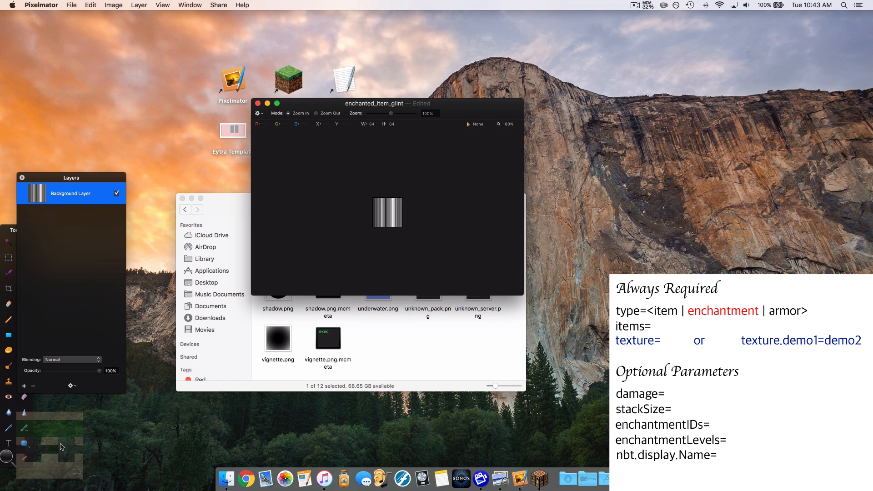
key("super+0")
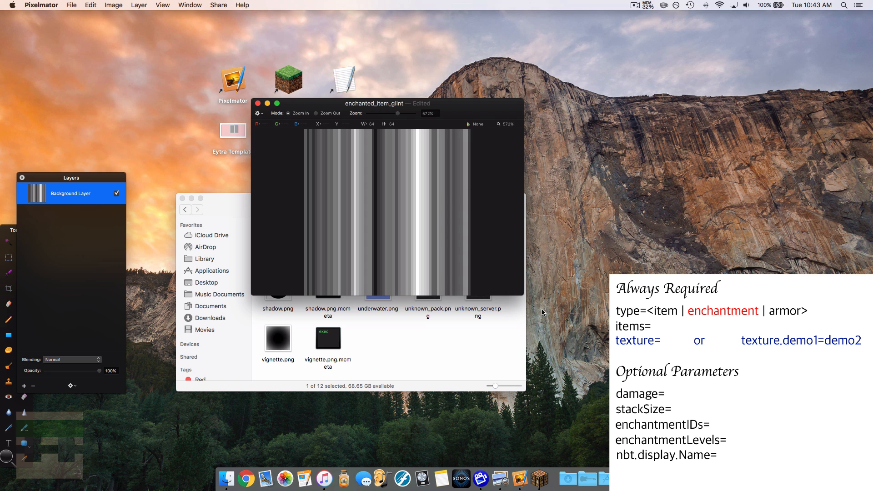
left_click_drag(524, 296, 628, 424)
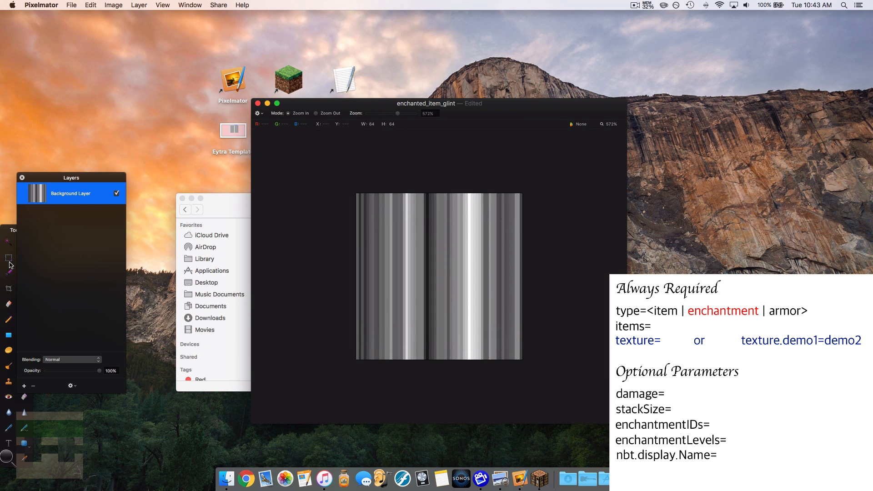
Add a new empty layer to the glint image and delete the Background Layer to leave a fully transparent canvas
left_click(9, 261)
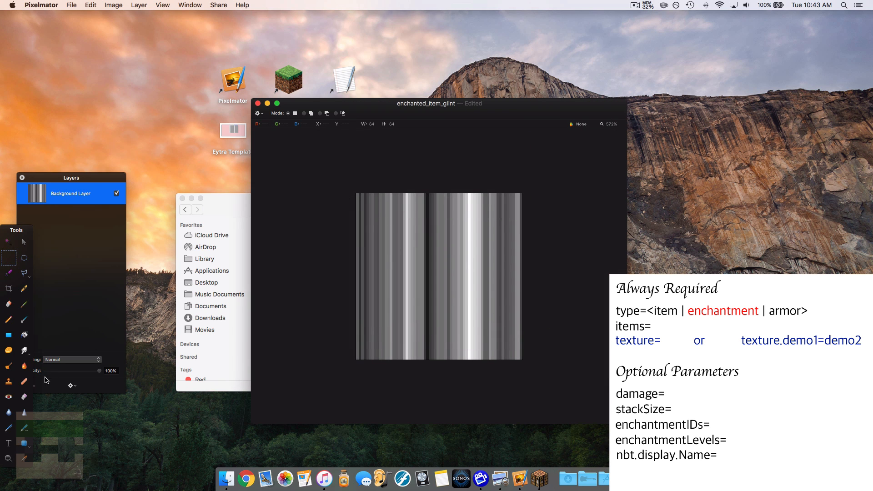
left_click_drag(78, 176, 118, 173)
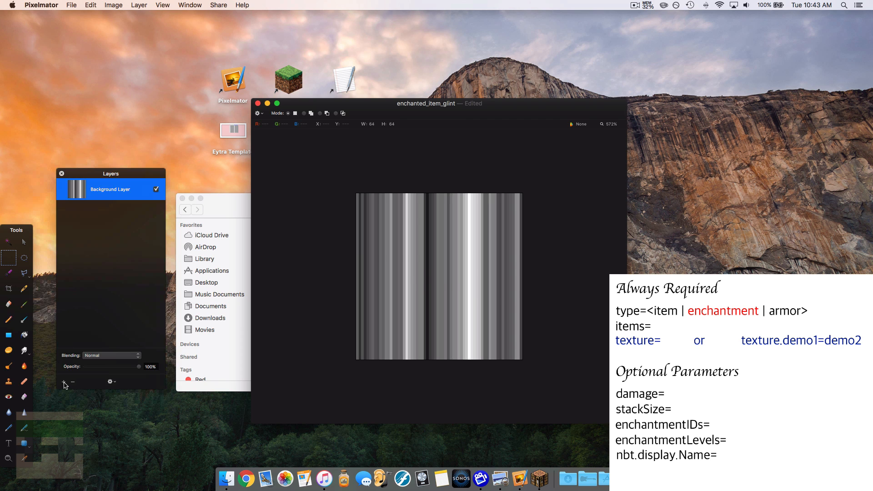
left_click(64, 383)
left_click(85, 214)
key("Delete")
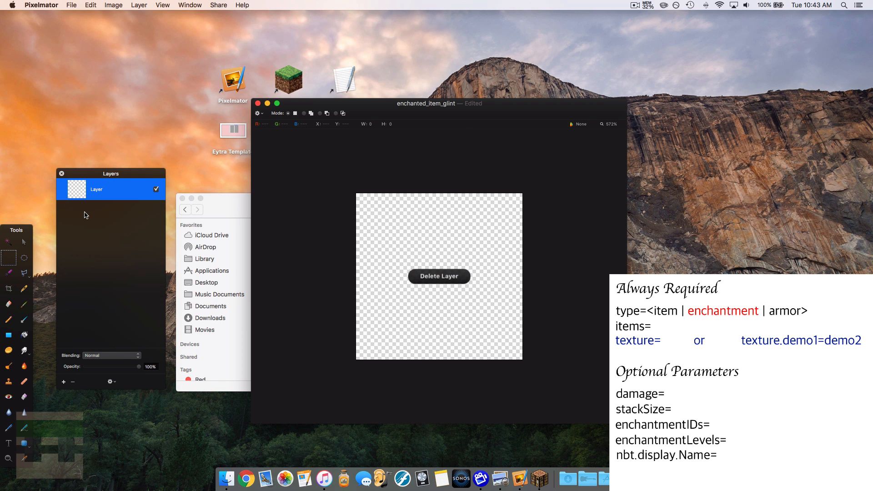
Export the transparent image under the name noglint
left_click(76, 6)
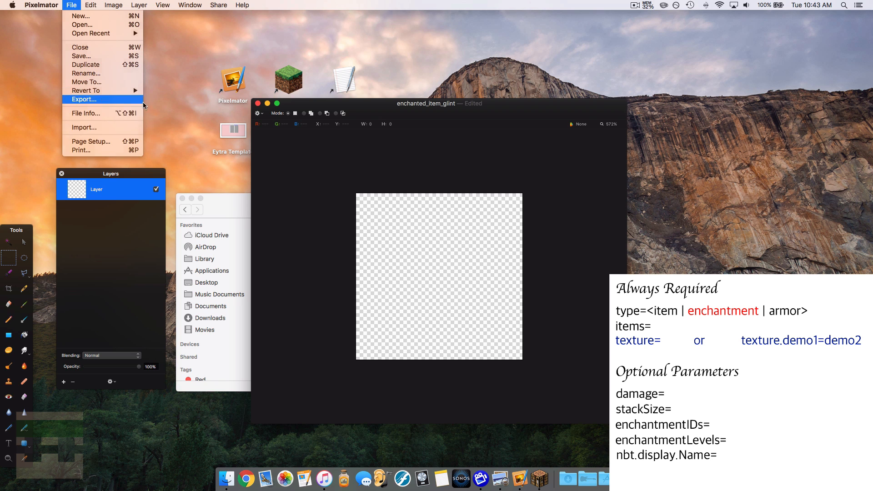
left_click(86, 99)
left_click(514, 184)
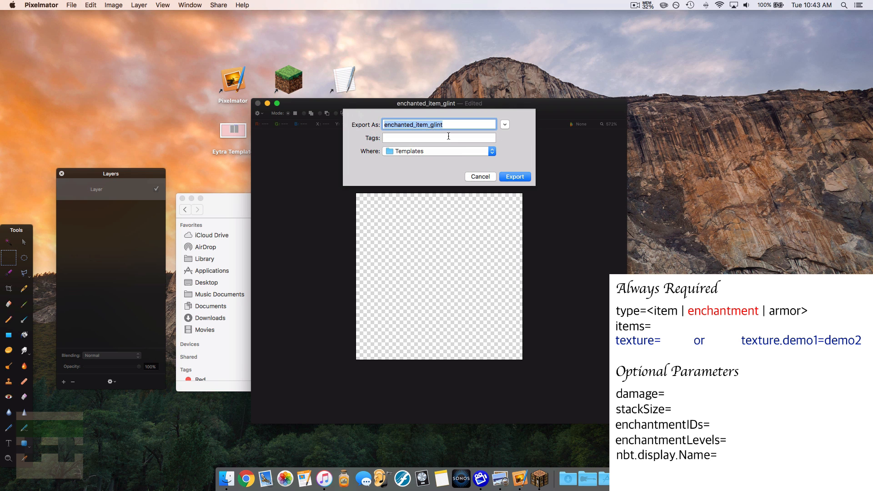
type("no")
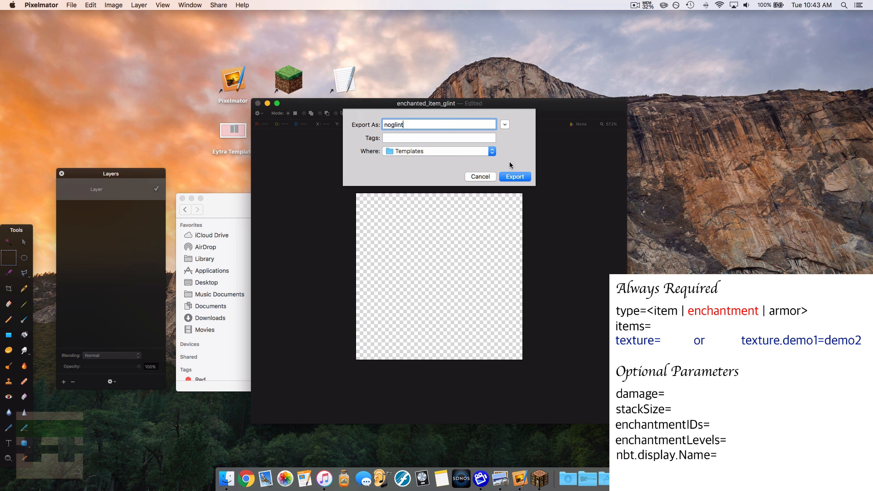
left_click(515, 177)
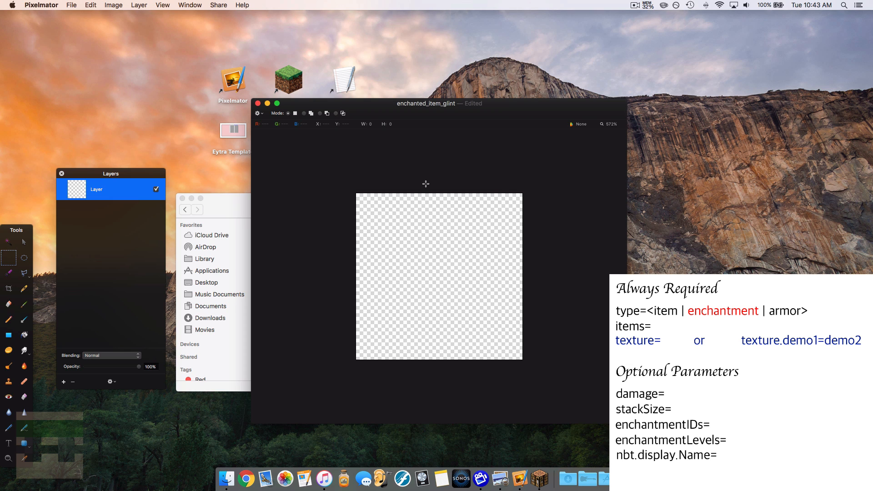
Quit Pixelmator without saving the changes to enchanted_item_glint and deselect the file in the misc folder
left_click(43, 4)
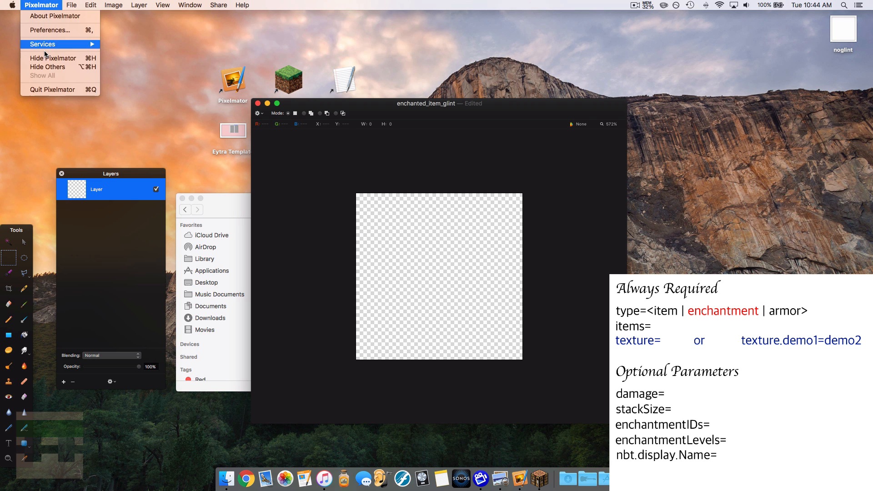
left_click(47, 89)
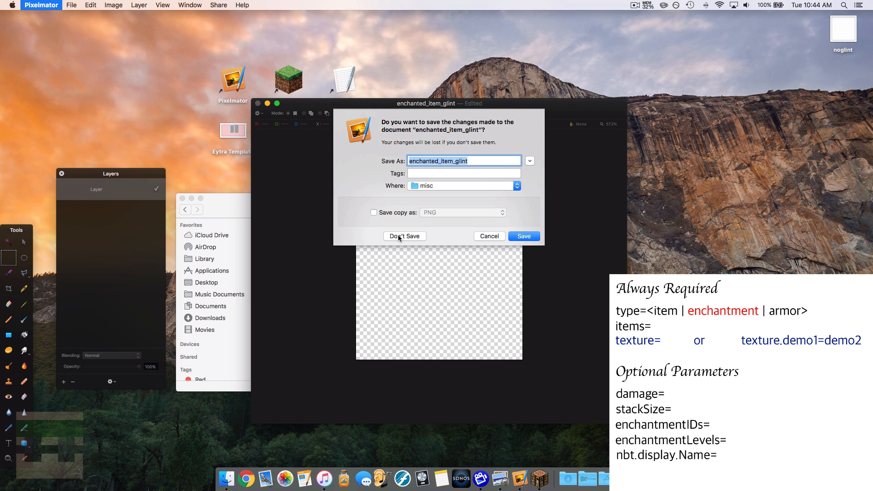
left_click(403, 234)
left_click(393, 207)
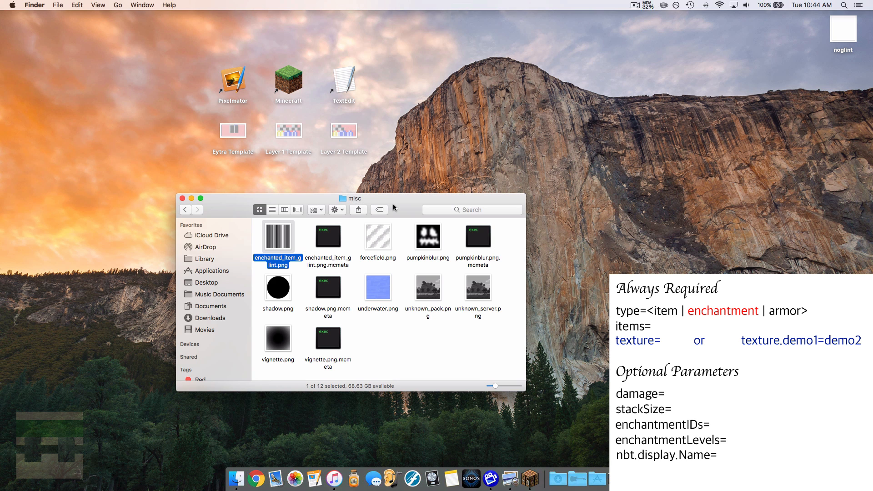
left_click(412, 321)
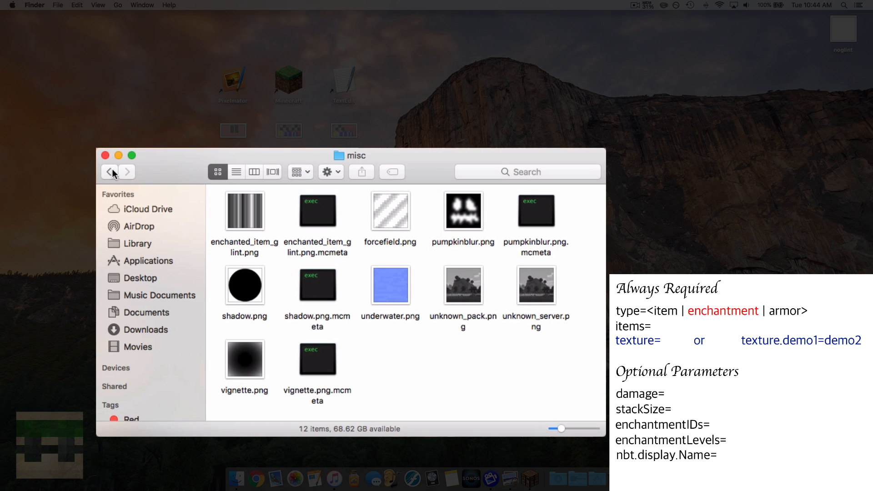
Return to the pack's minecraft folder and open the cit folder inside mcpatcher
left_click(109, 172)
left_click(109, 172)
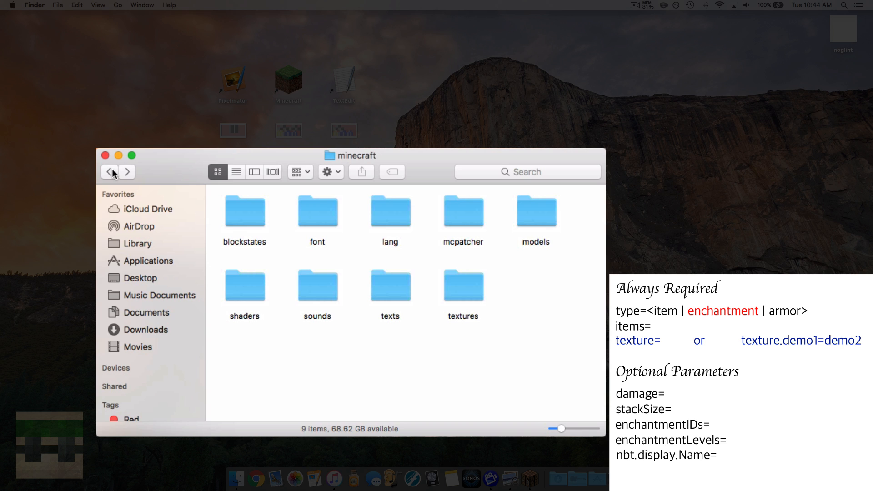
double_click(466, 220)
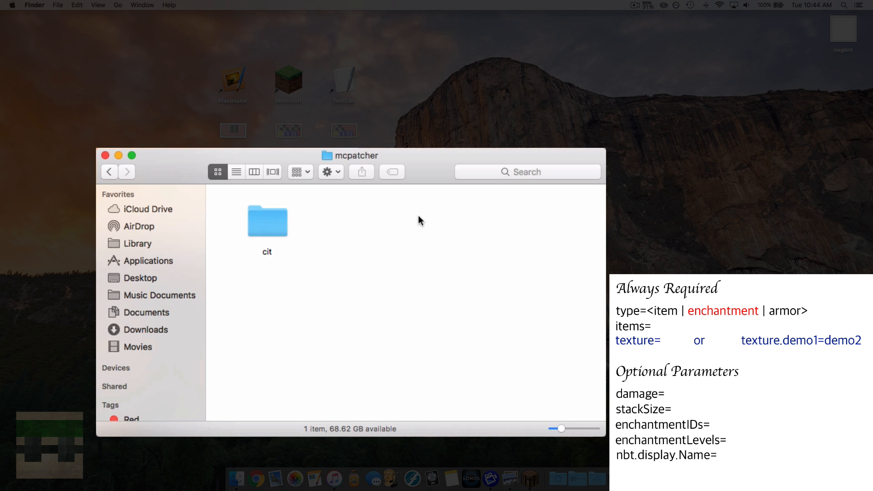
double_click(278, 228)
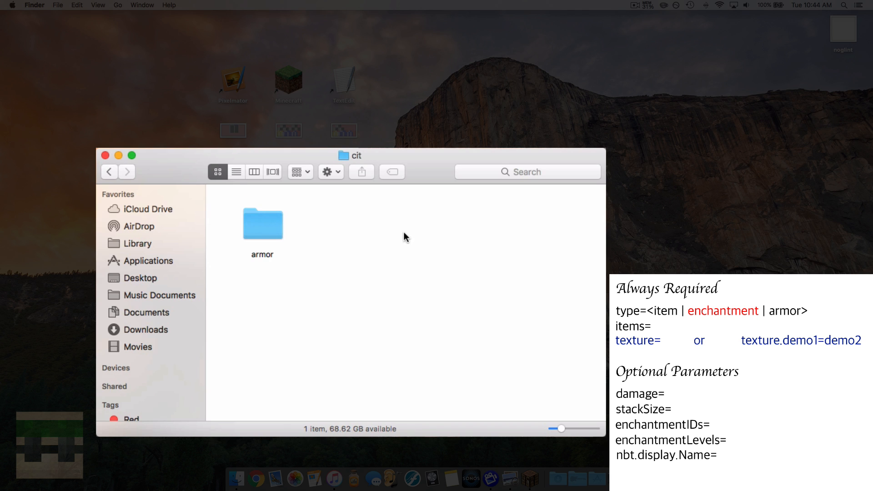
Create a folder named noglint in the cit folder and move the noglint image from the desktop into it
right_click(327, 237)
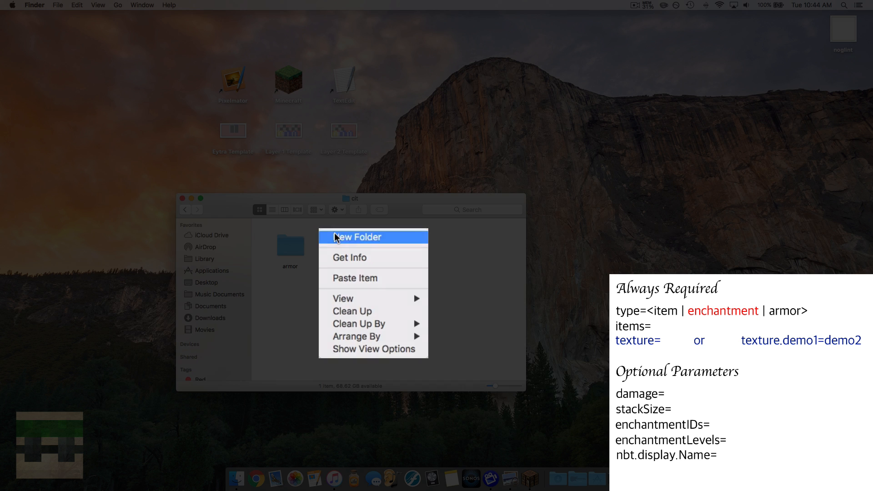
left_click(333, 237)
type("noglint")
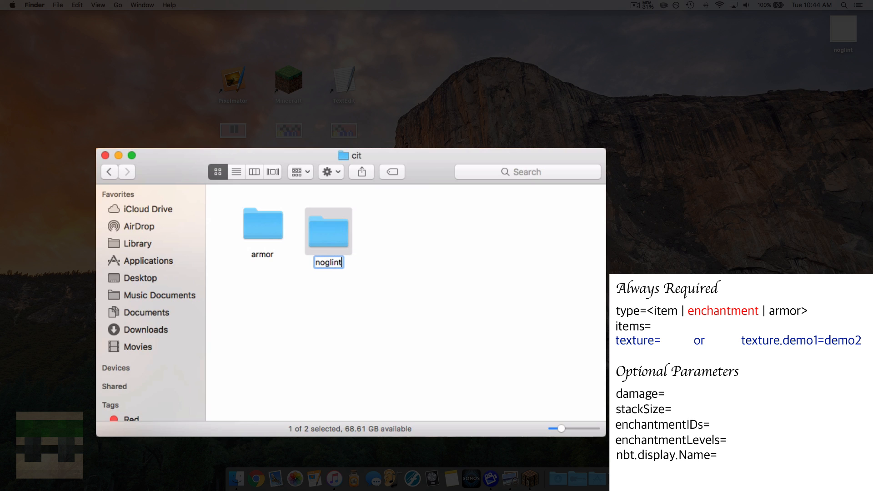
left_click(372, 314)
double_click(335, 225)
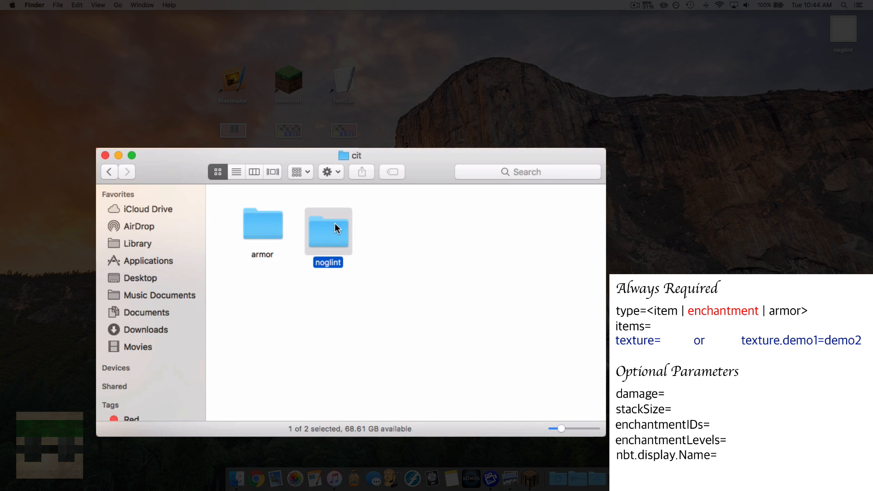
left_click_drag(844, 29, 382, 228)
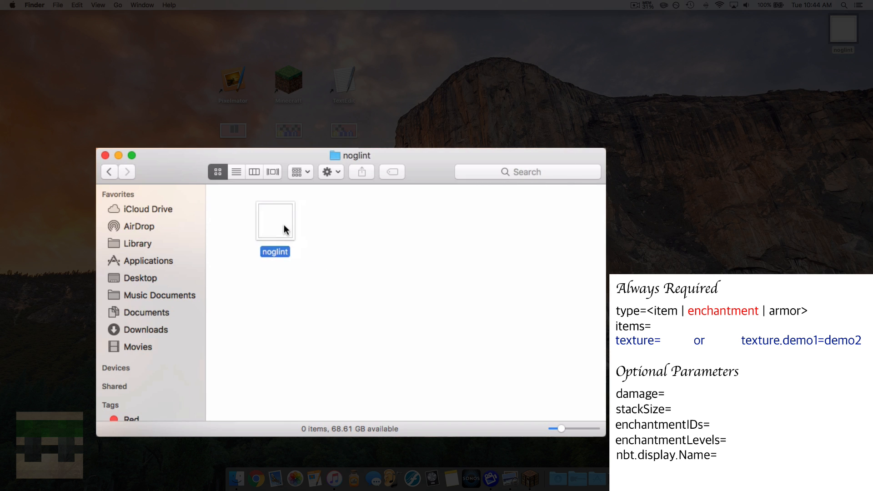
left_click(318, 243)
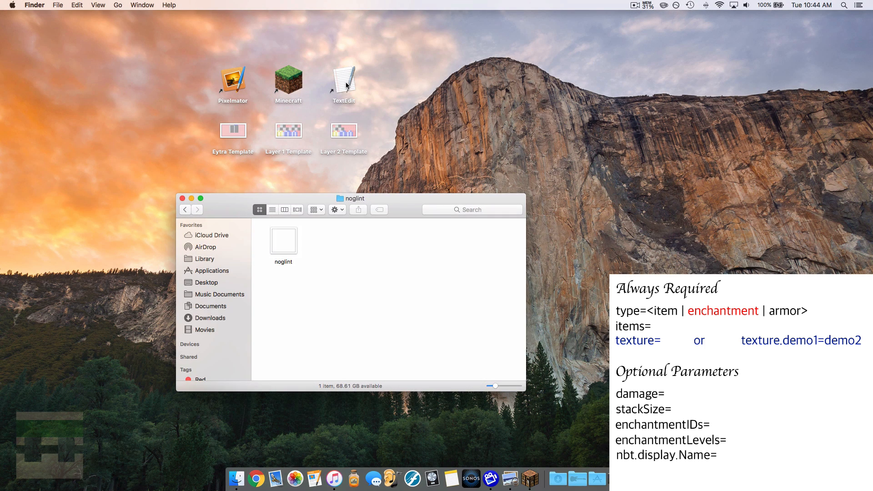
Create a blank plain-text document in TextEdit and move the noglint folder window clear of it
double_click(346, 82)
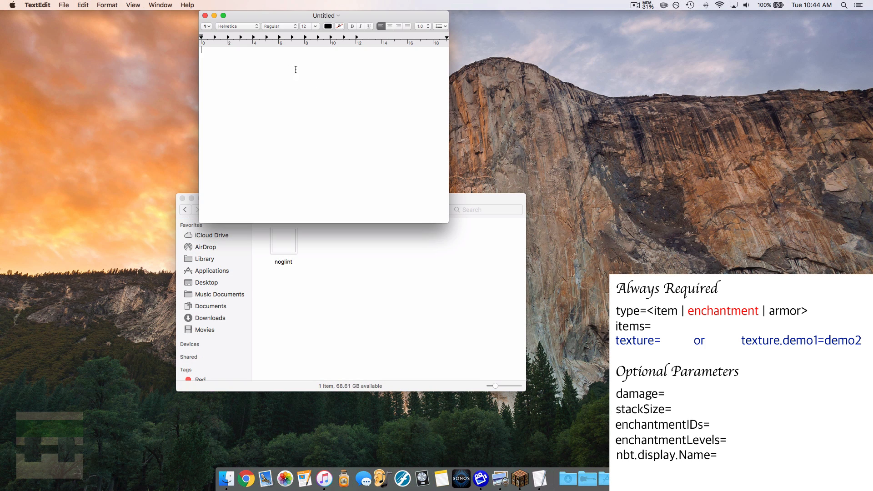
left_click(114, 5)
left_click(133, 39)
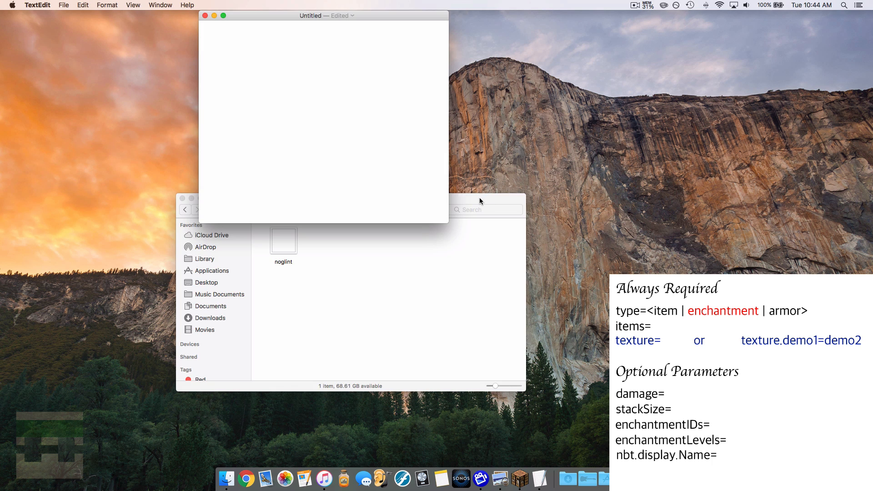
left_click_drag(479, 198, 443, 239)
left_click(371, 111)
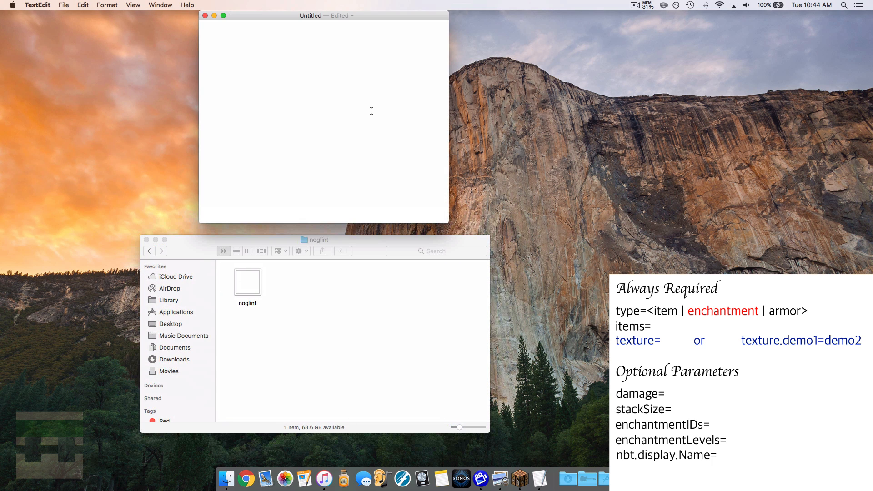
Enter the lines type=enchantment and texture=noglint in the new document
type("type=enchant")
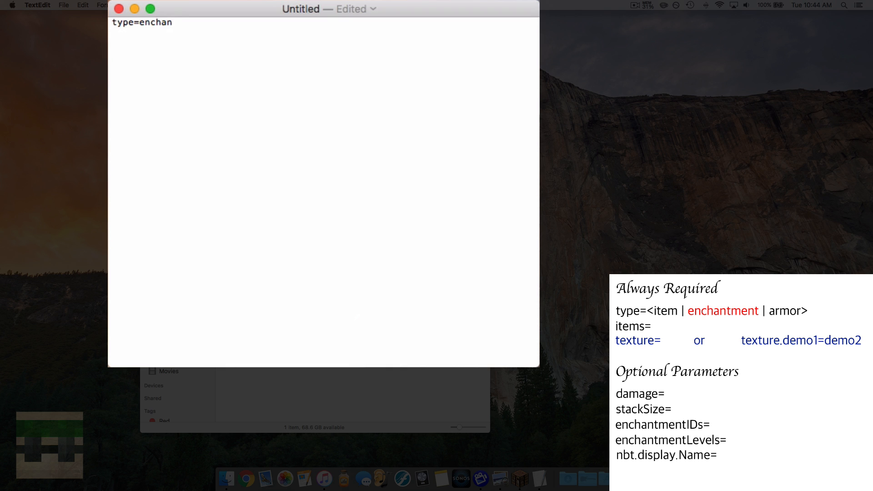
type("ment")
key("Return")
type("texture=nogliint")
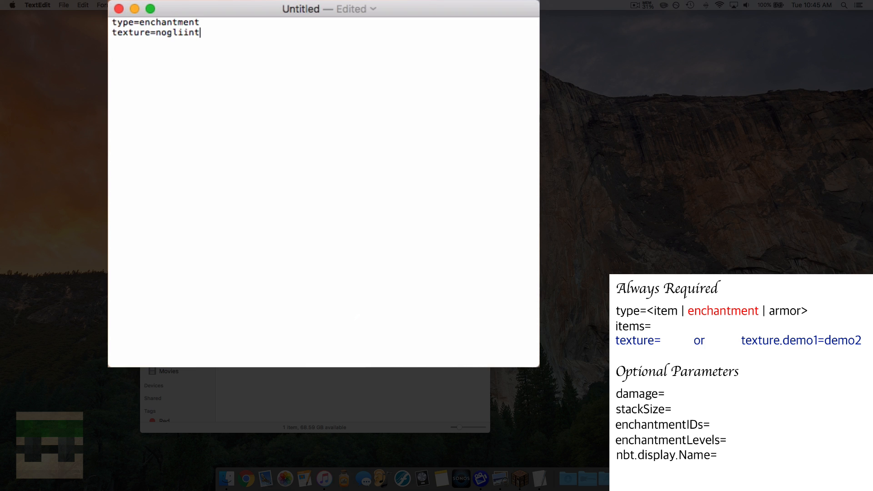
key("BackSpace")
key("BackSpace")
key("BackSpace")
type("nt")
key("Return")
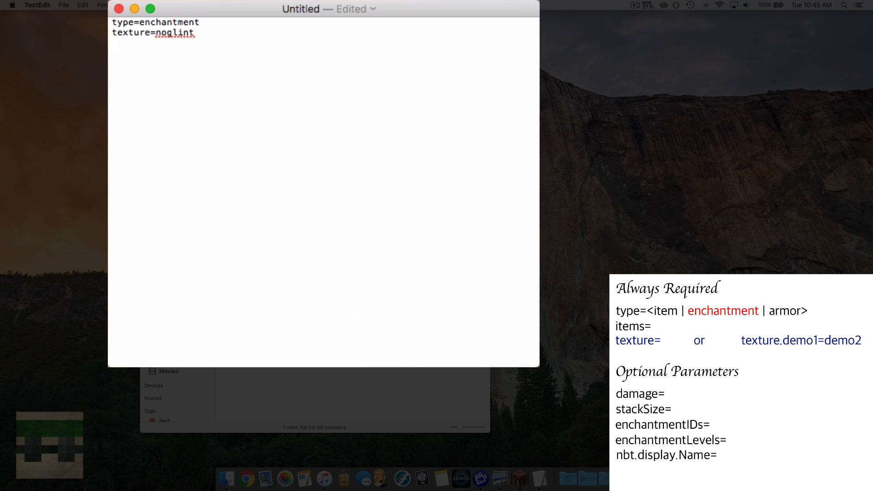
Add the line enchantmentIDs=20 below the texture line in the document
type("enchantmentIDs")
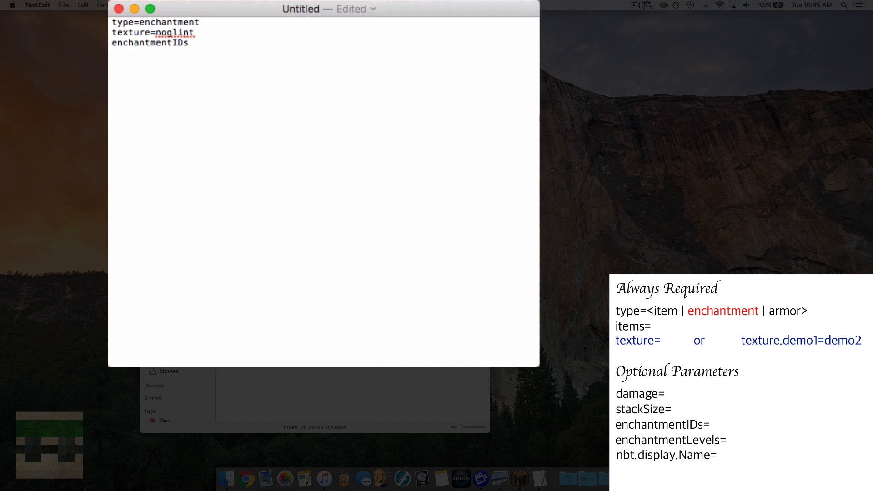
type(":")
key("BackSpace")
type("=20")
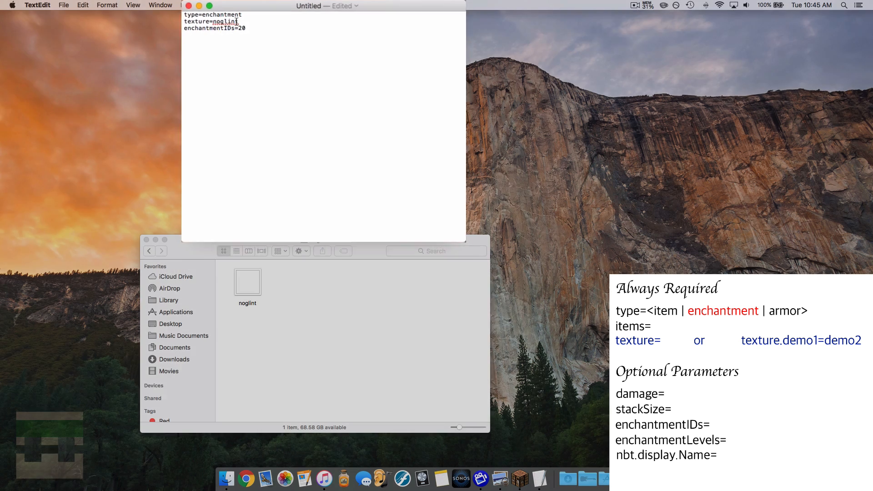
Save the document to the Desktop as noglint.properties with Western (Windows Latin 1) encoding
key("super+s")
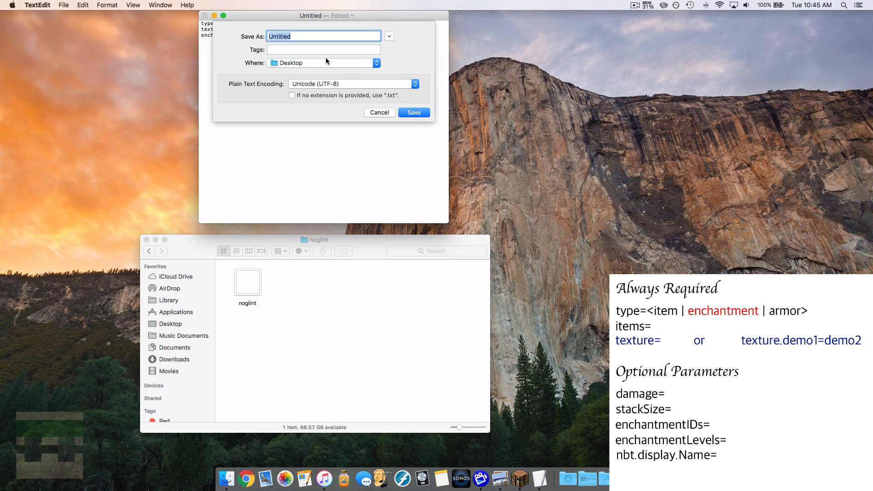
key("BackSpace")
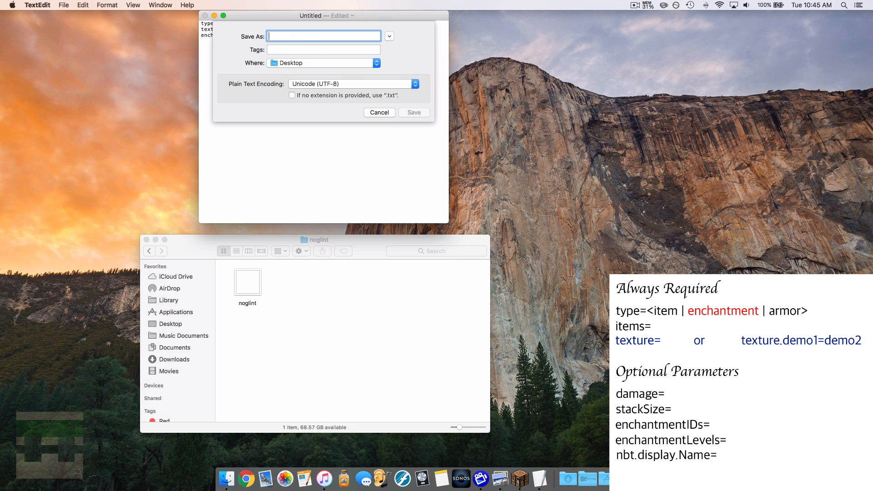
type("noglint.properties")
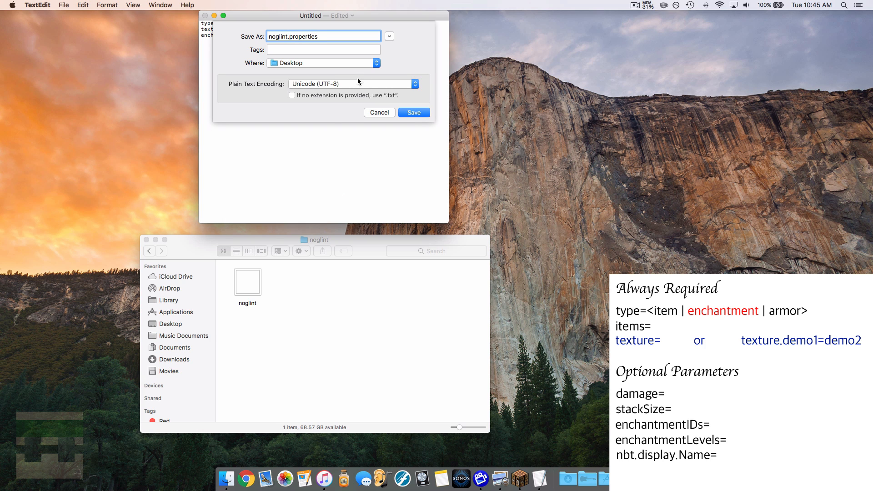
left_click(358, 82)
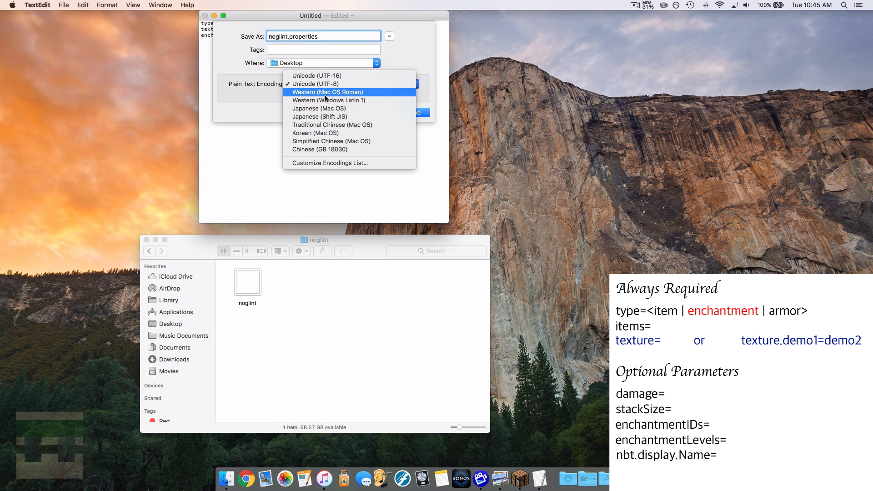
left_click(358, 101)
left_click(415, 113)
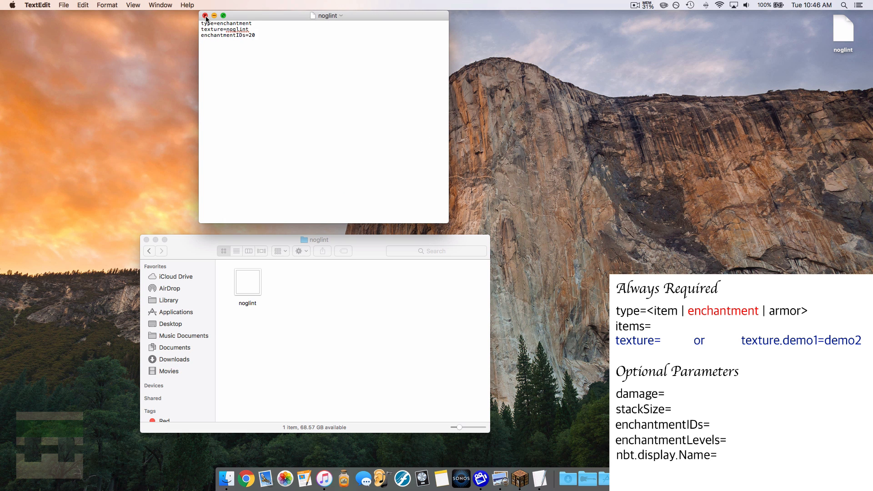
Close the document and move the noglint properties file from the desktop into the noglint folder
left_click(205, 16)
left_click_drag(846, 33, 303, 287)
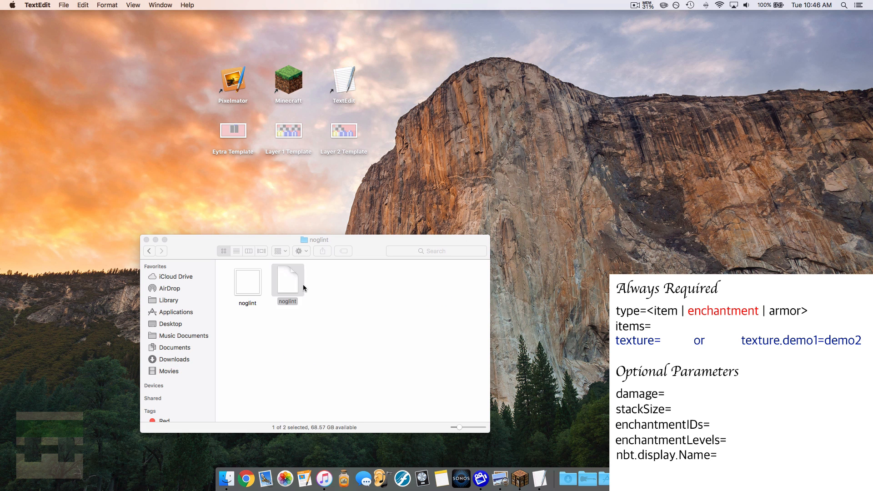
left_click(324, 304)
Switch to Minecraft, resume the game and reload the resource packs
left_click(617, 479)
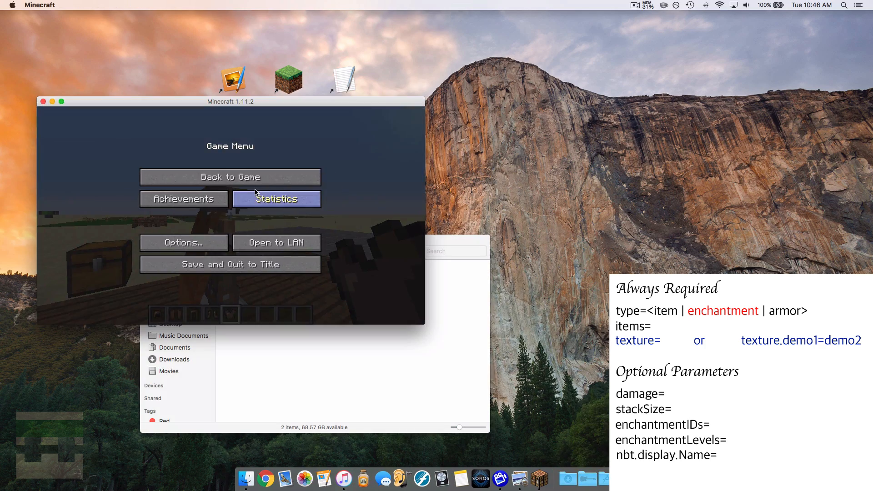
left_click(255, 179)
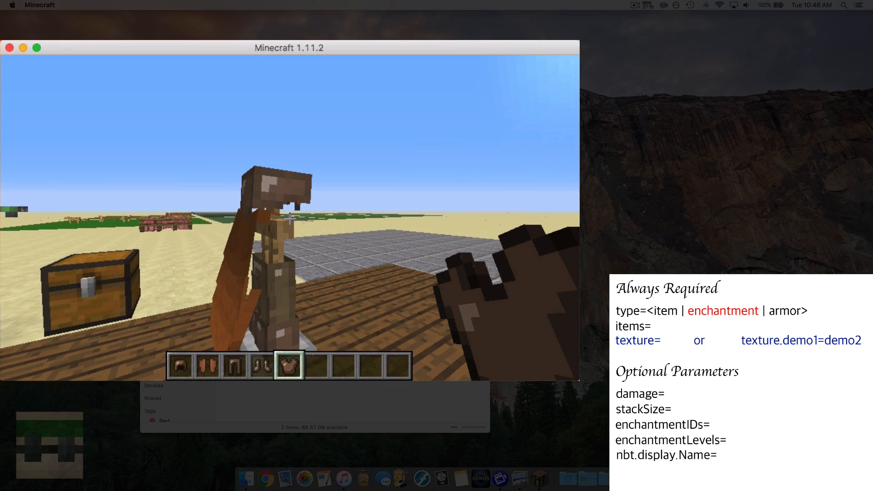
key("F3+t")
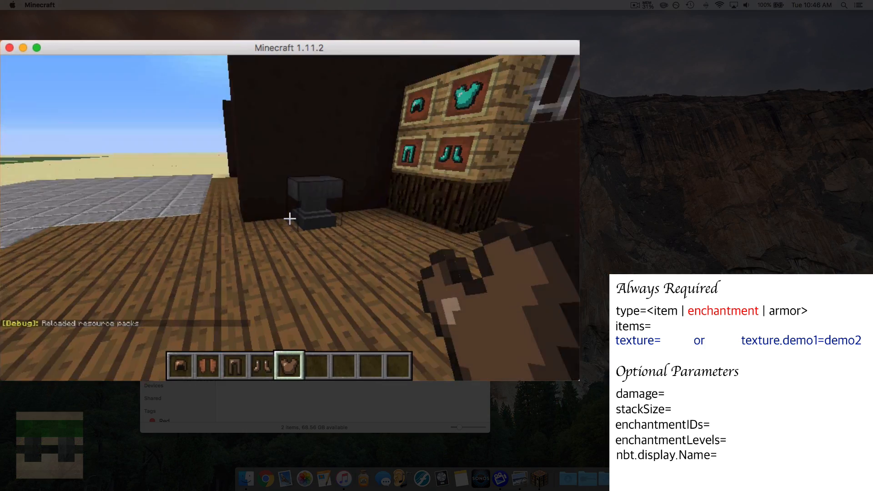
Add a diamond sword and a Fire Aspect II enchanted book to the hotbar and check the book's details
key("e")
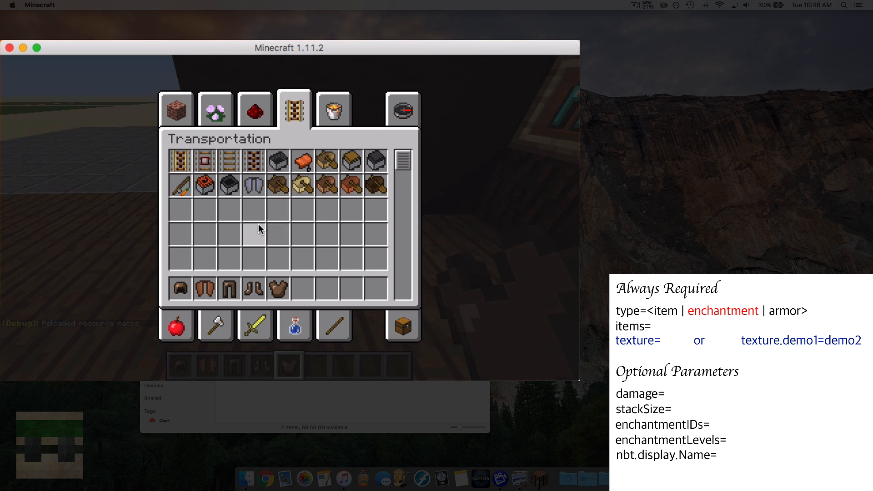
left_click(254, 326)
left_click(305, 162)
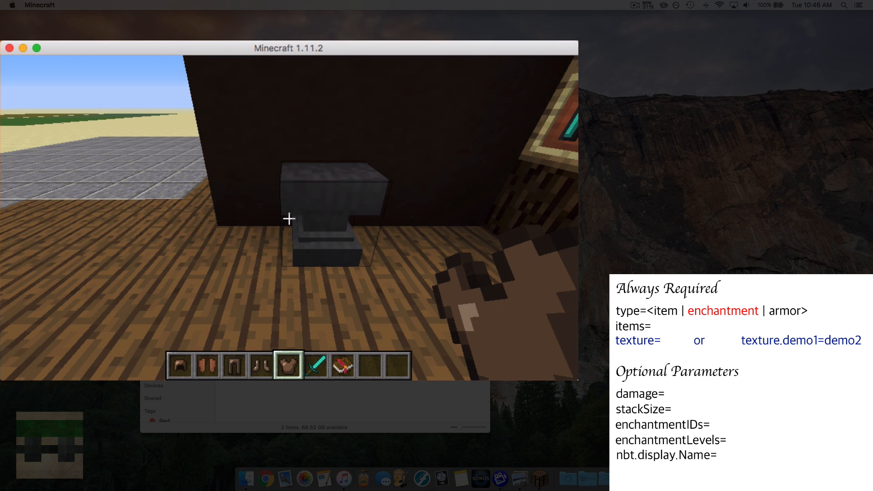
key("7")
key("e")
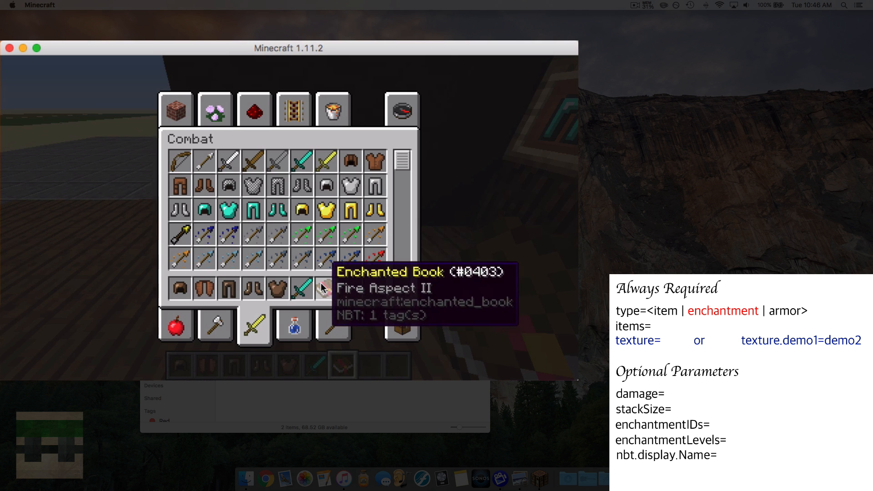
key("e")
Combine the diamond sword with the Fire Aspect II book on the anvil and put the enchanted sword in the hotbar
right_click(290, 220)
left_click(313, 309)
left_click(217, 180)
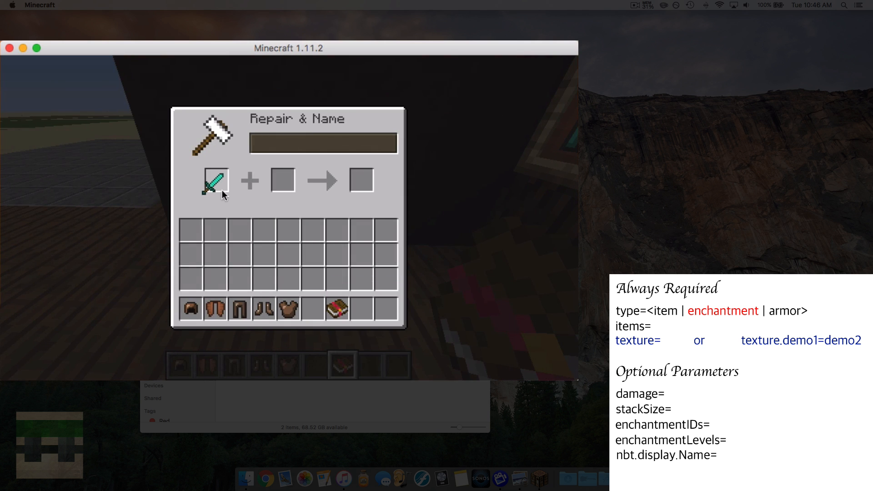
left_click(337, 308)
left_click(283, 180)
left_click(361, 180)
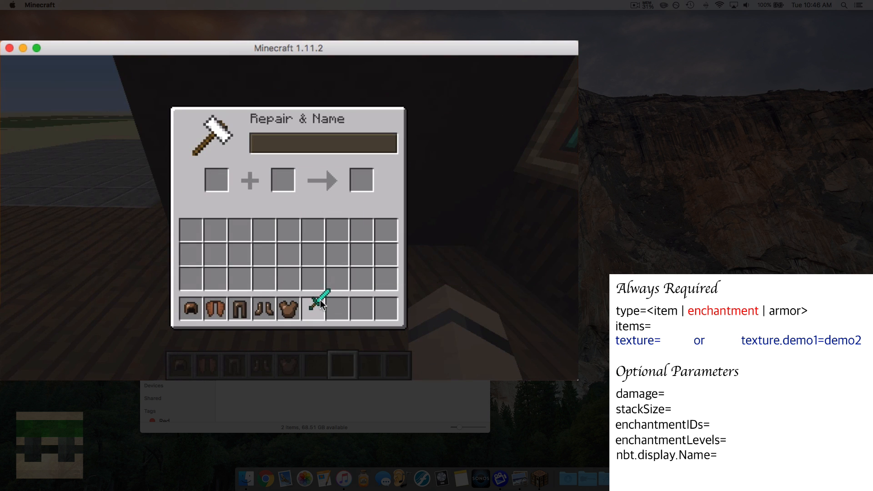
left_click(313, 309)
key("e")
Check the diamond sword's enchantment in the inventory and hold the sword to examine it for glint
key("e")
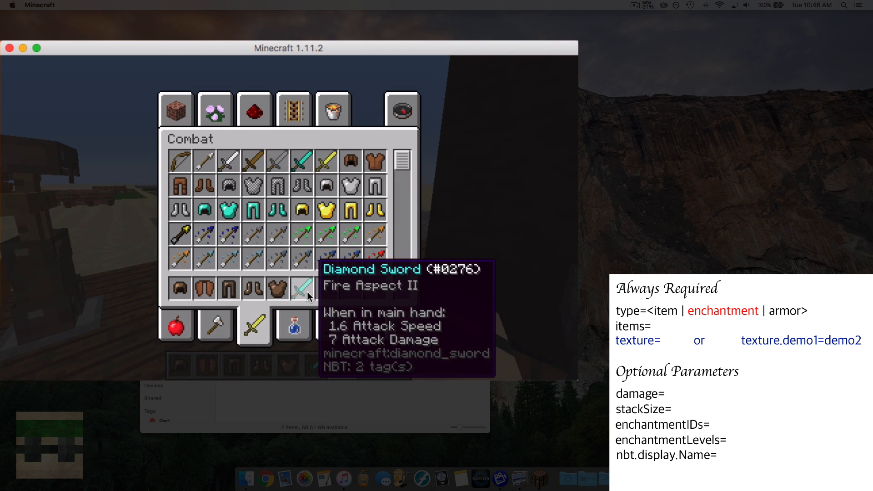
key("e")
scroll(290, 217, "up", 1)
key("w")
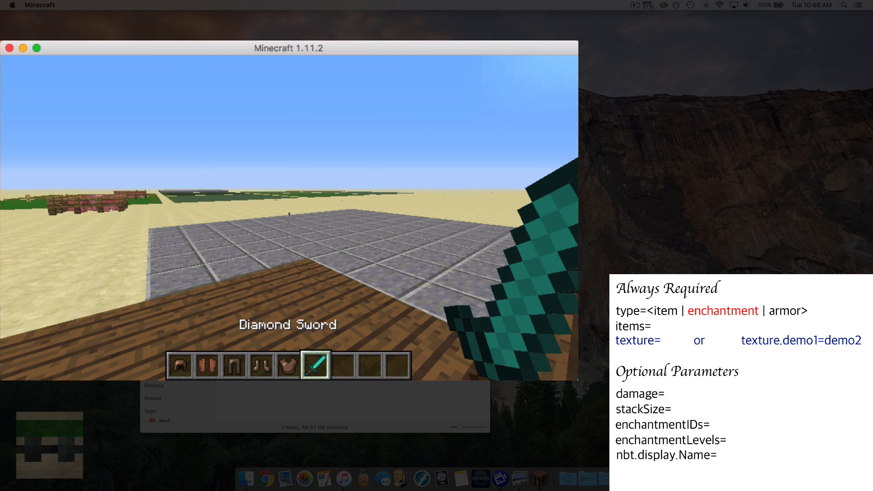